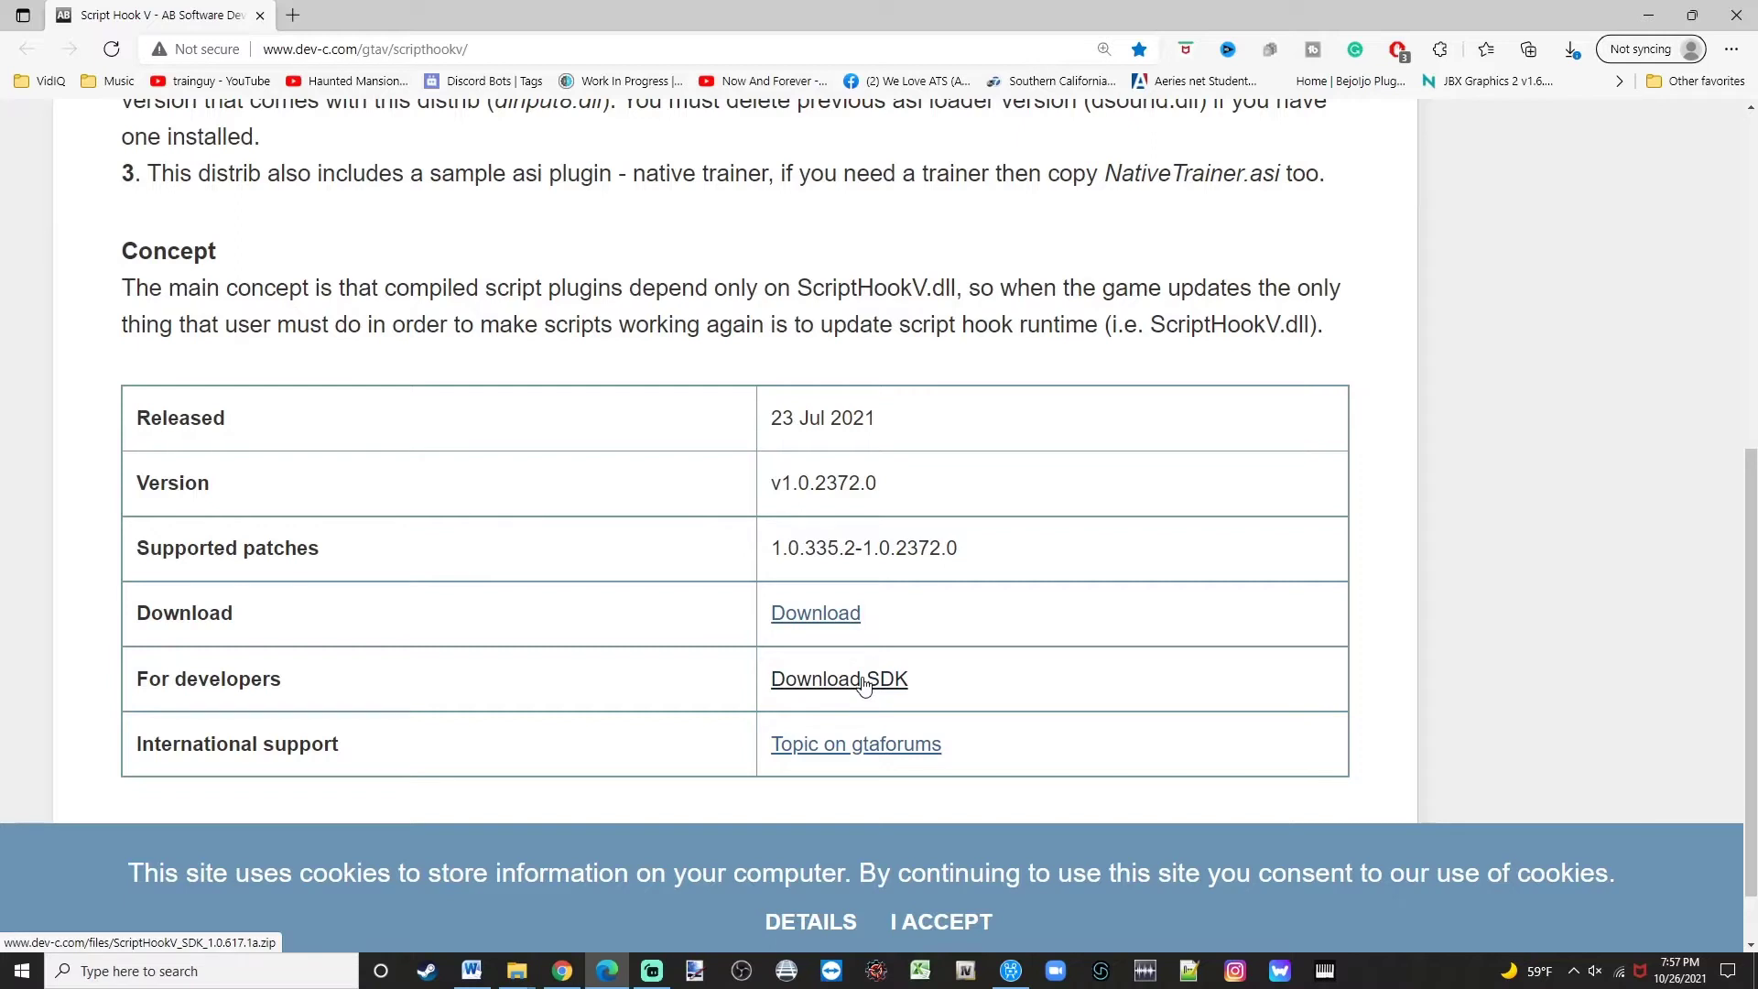
left_click(814, 614)
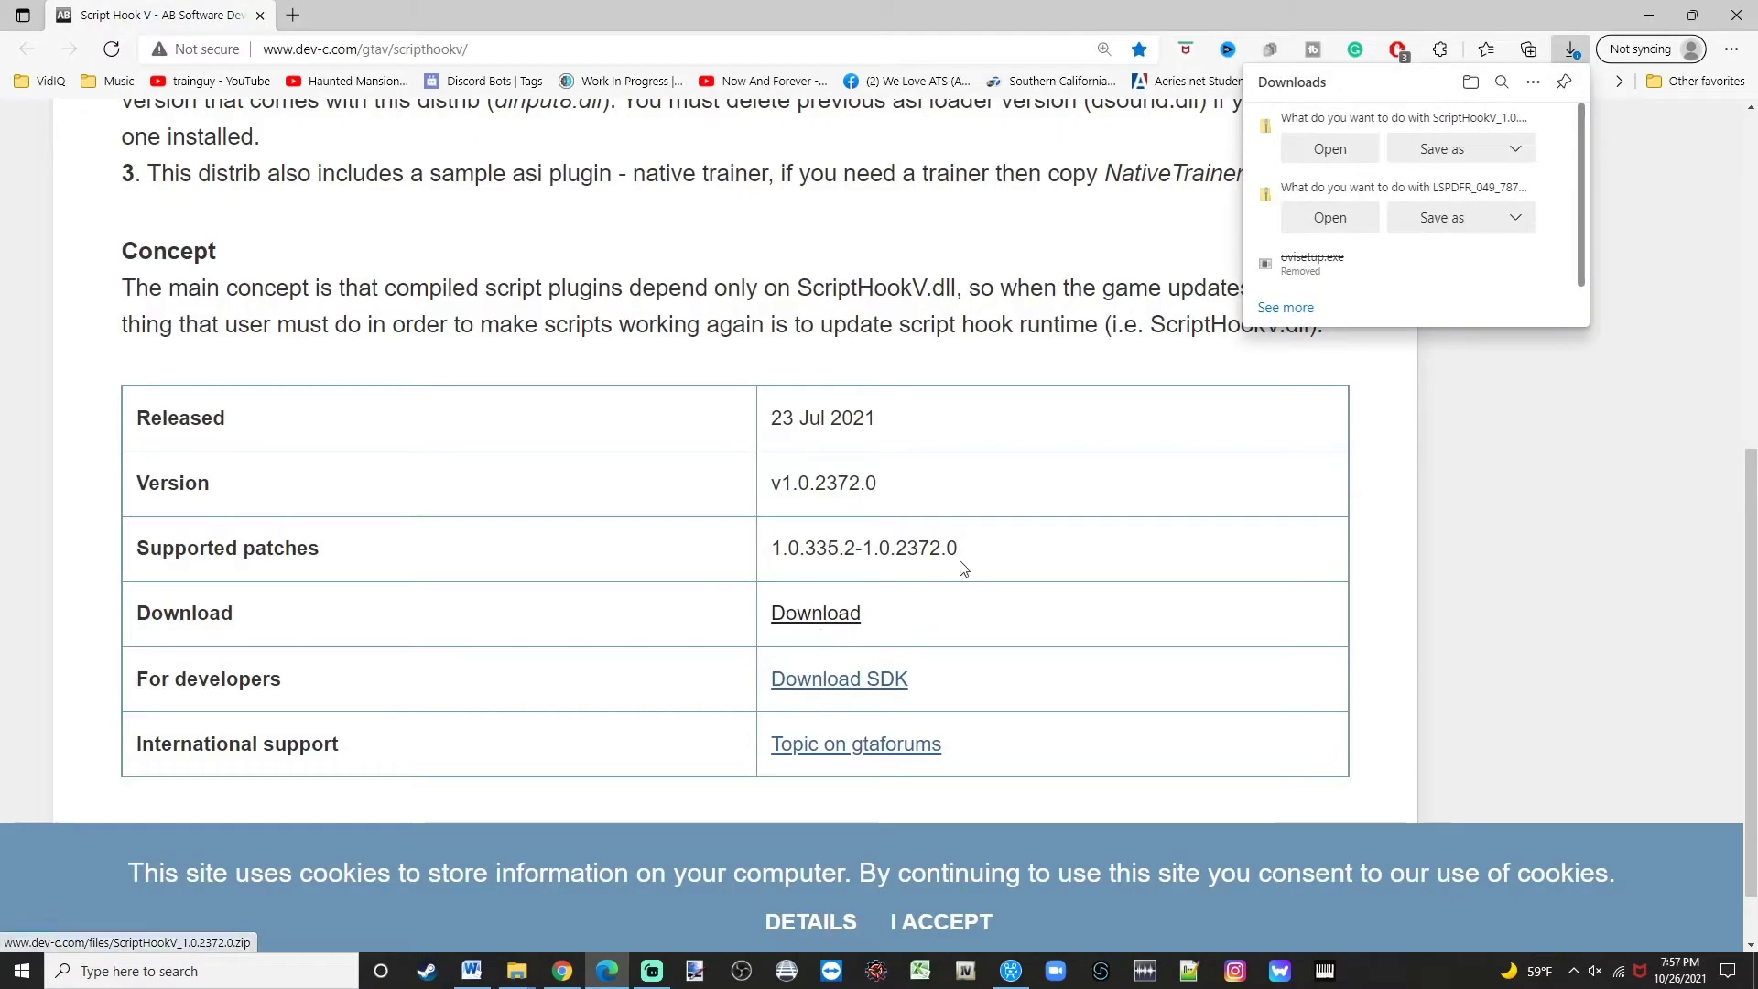
left_click(1405, 157)
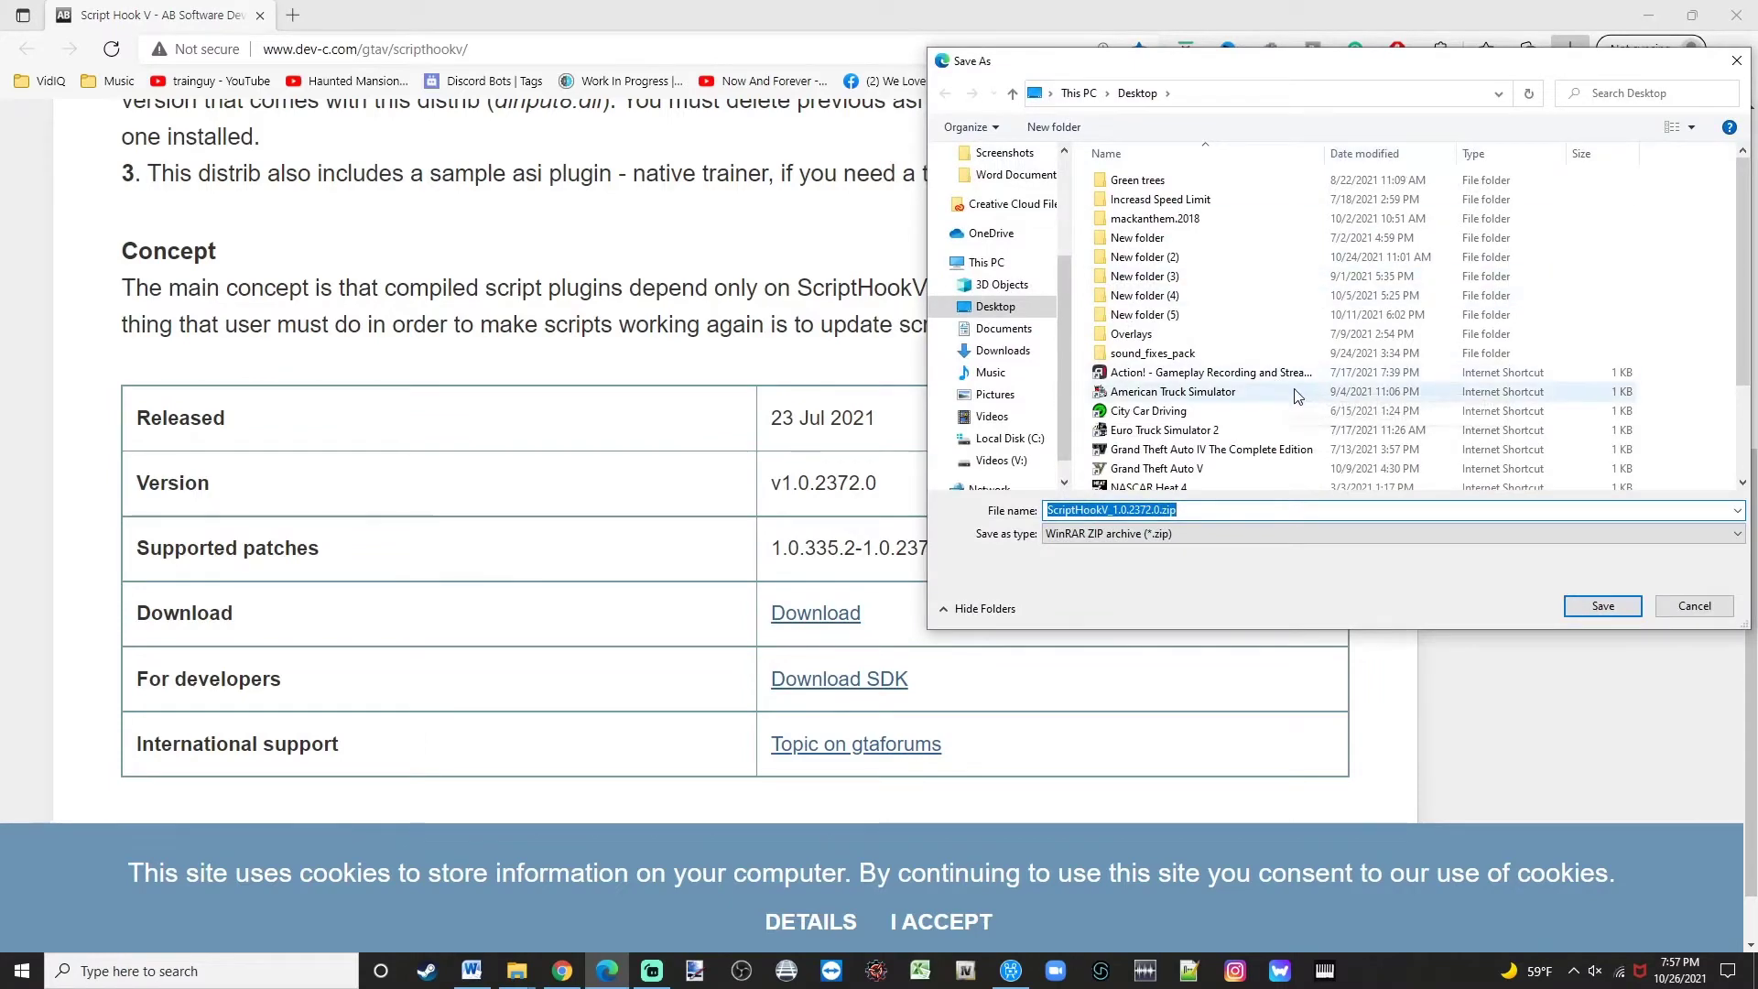
left_click(1673, 614)
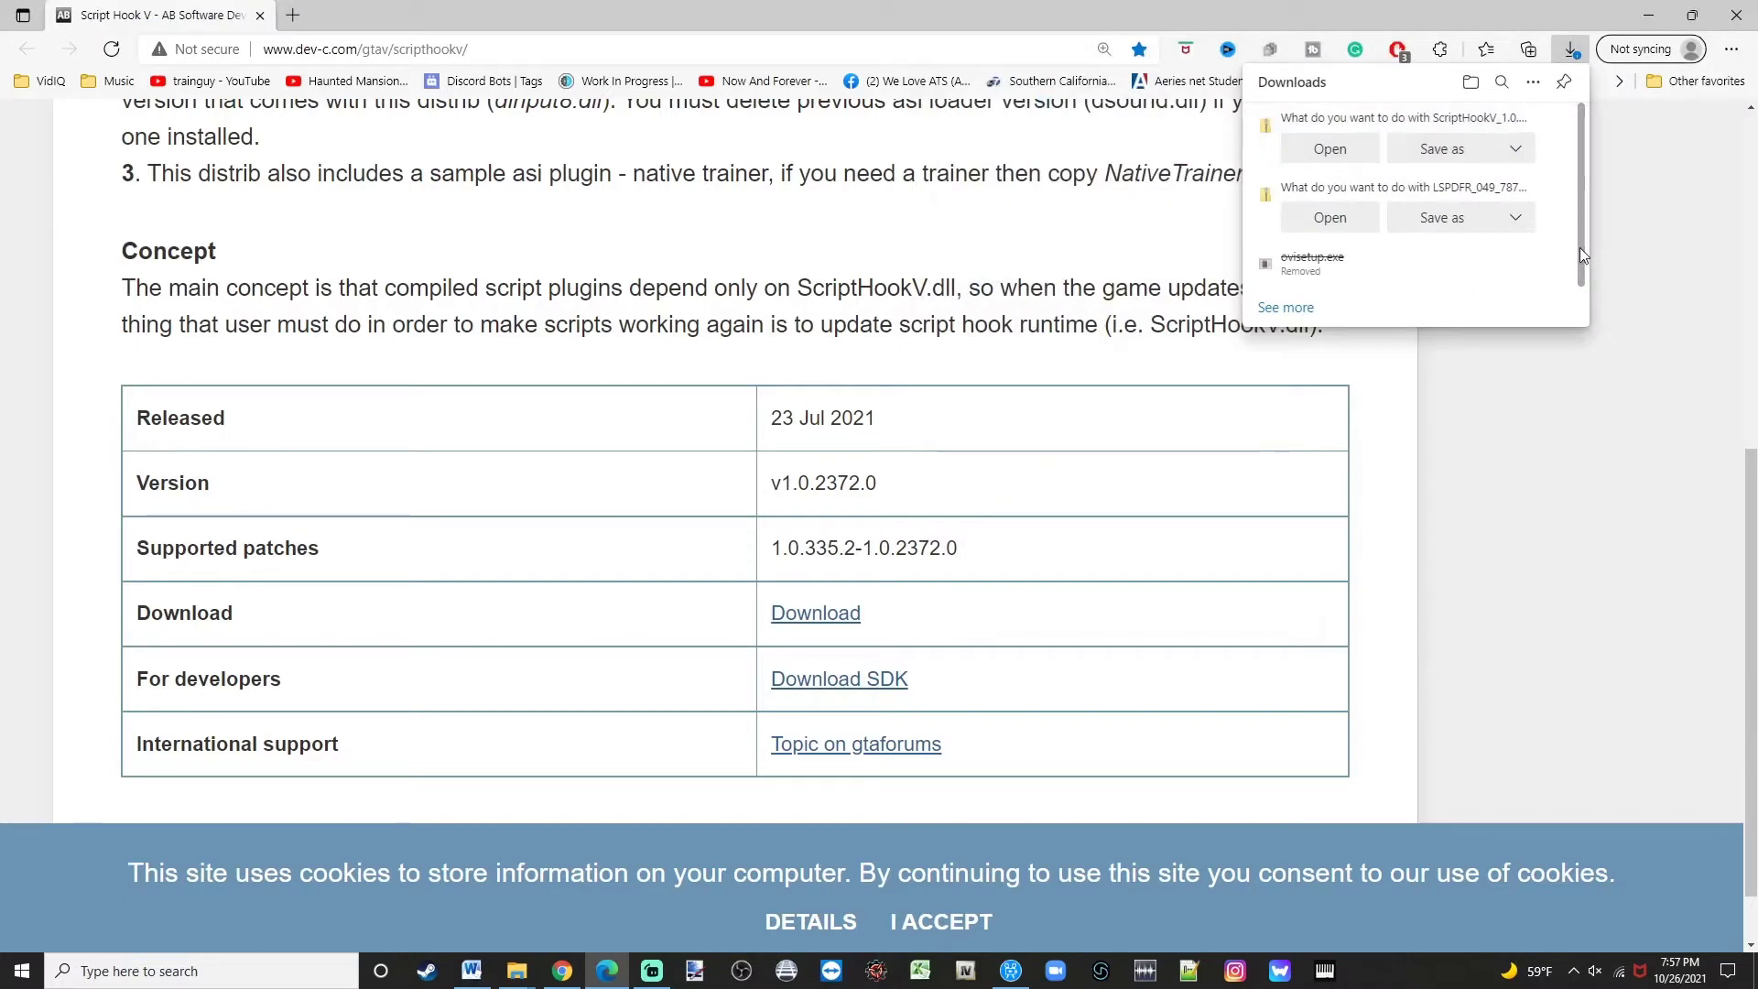
left_click(1558, 128)
left_click(1558, 128)
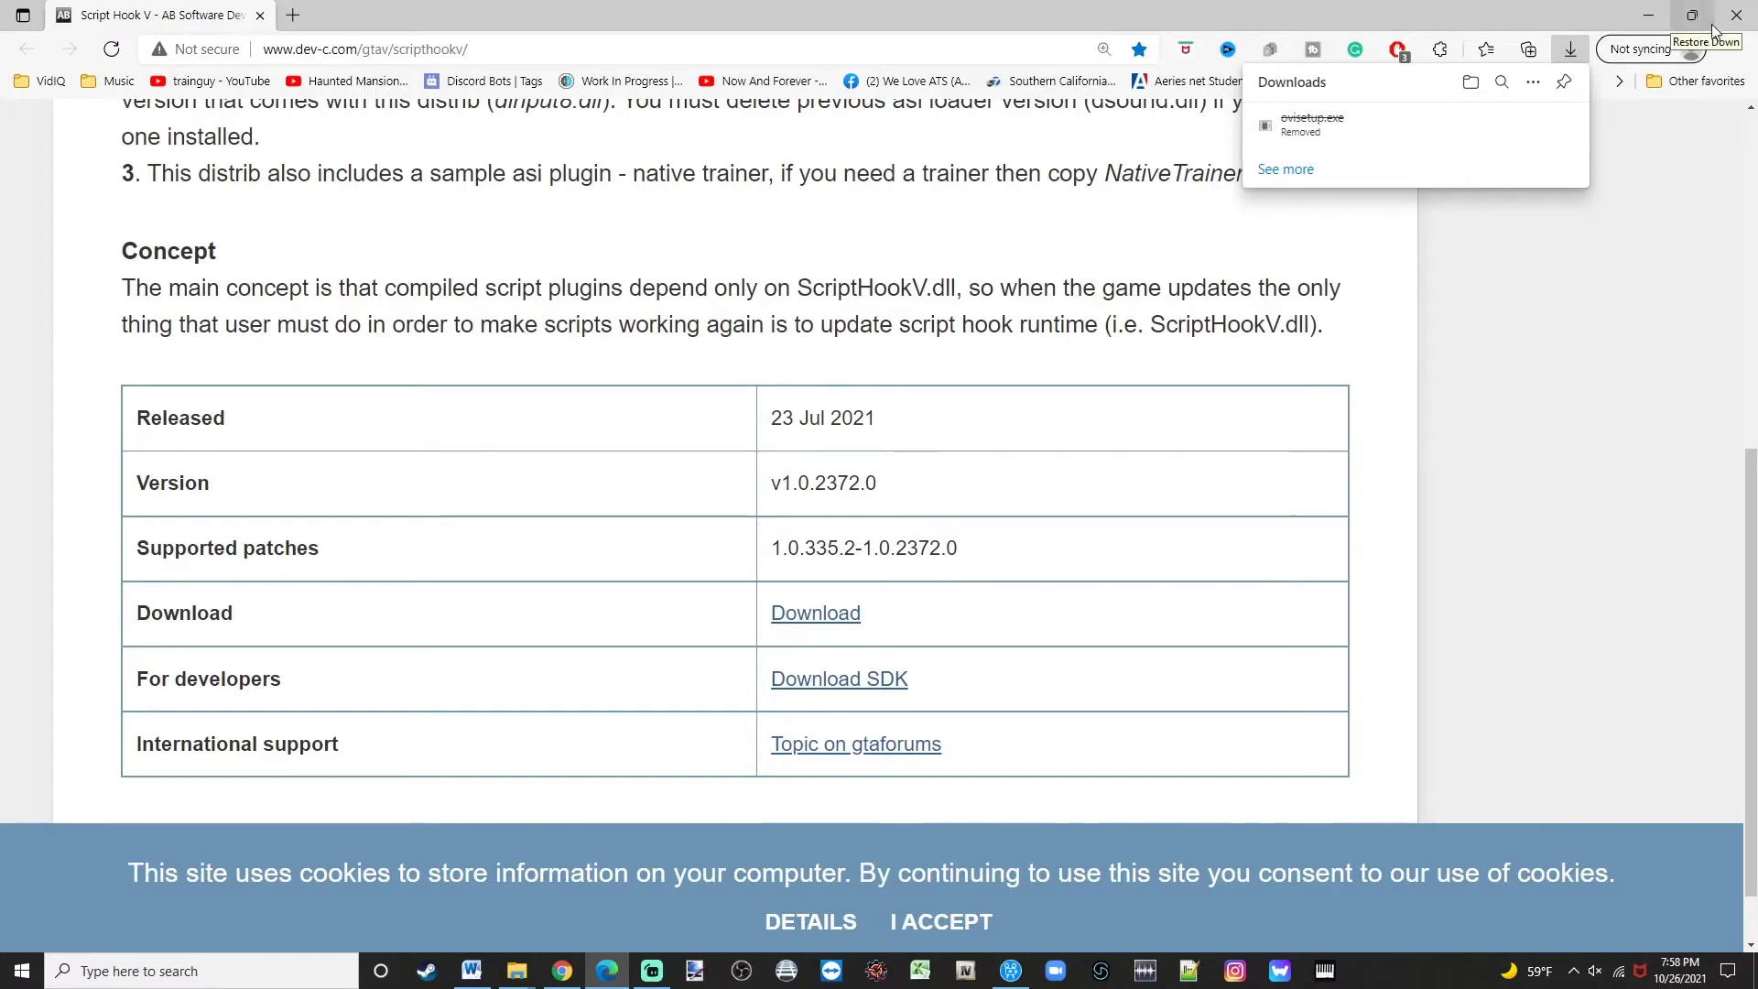
Minimize the browser and arrange the Grand Theft Auto V game folder and the Grand Theft Auto 5 Mods folder side by side in File Explorer.
left_click(1651, 15)
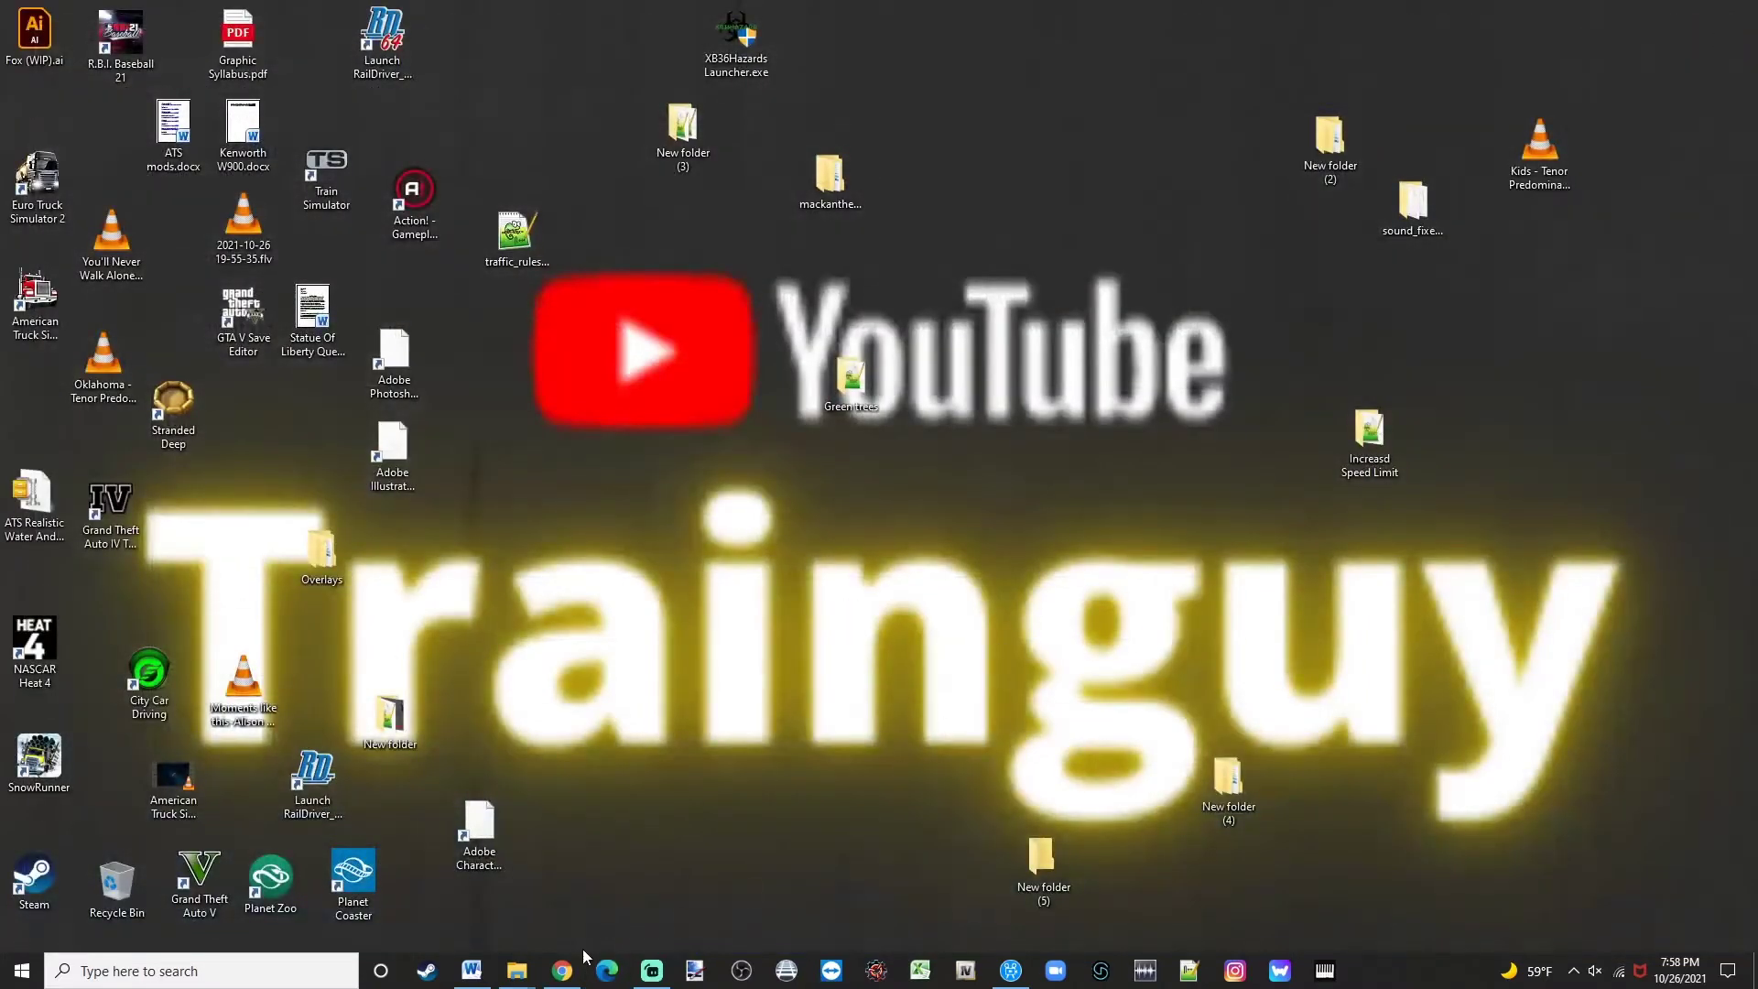
mouse_move(528, 968)
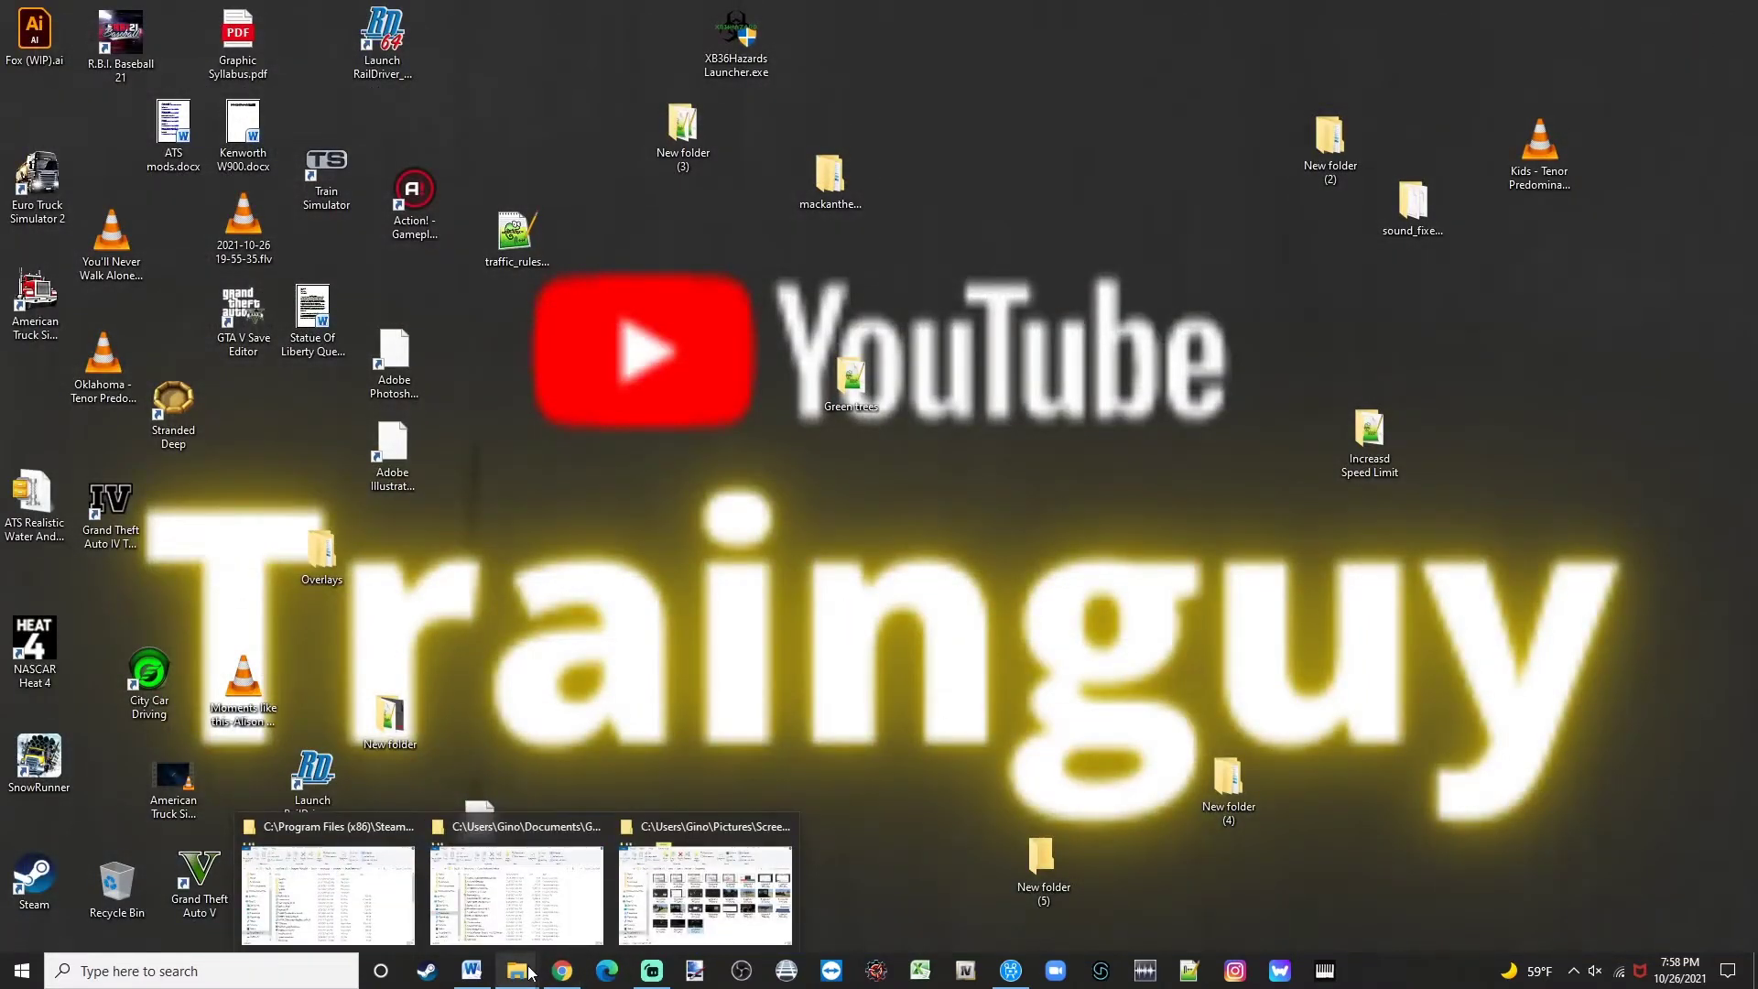
mouse_move(380, 868)
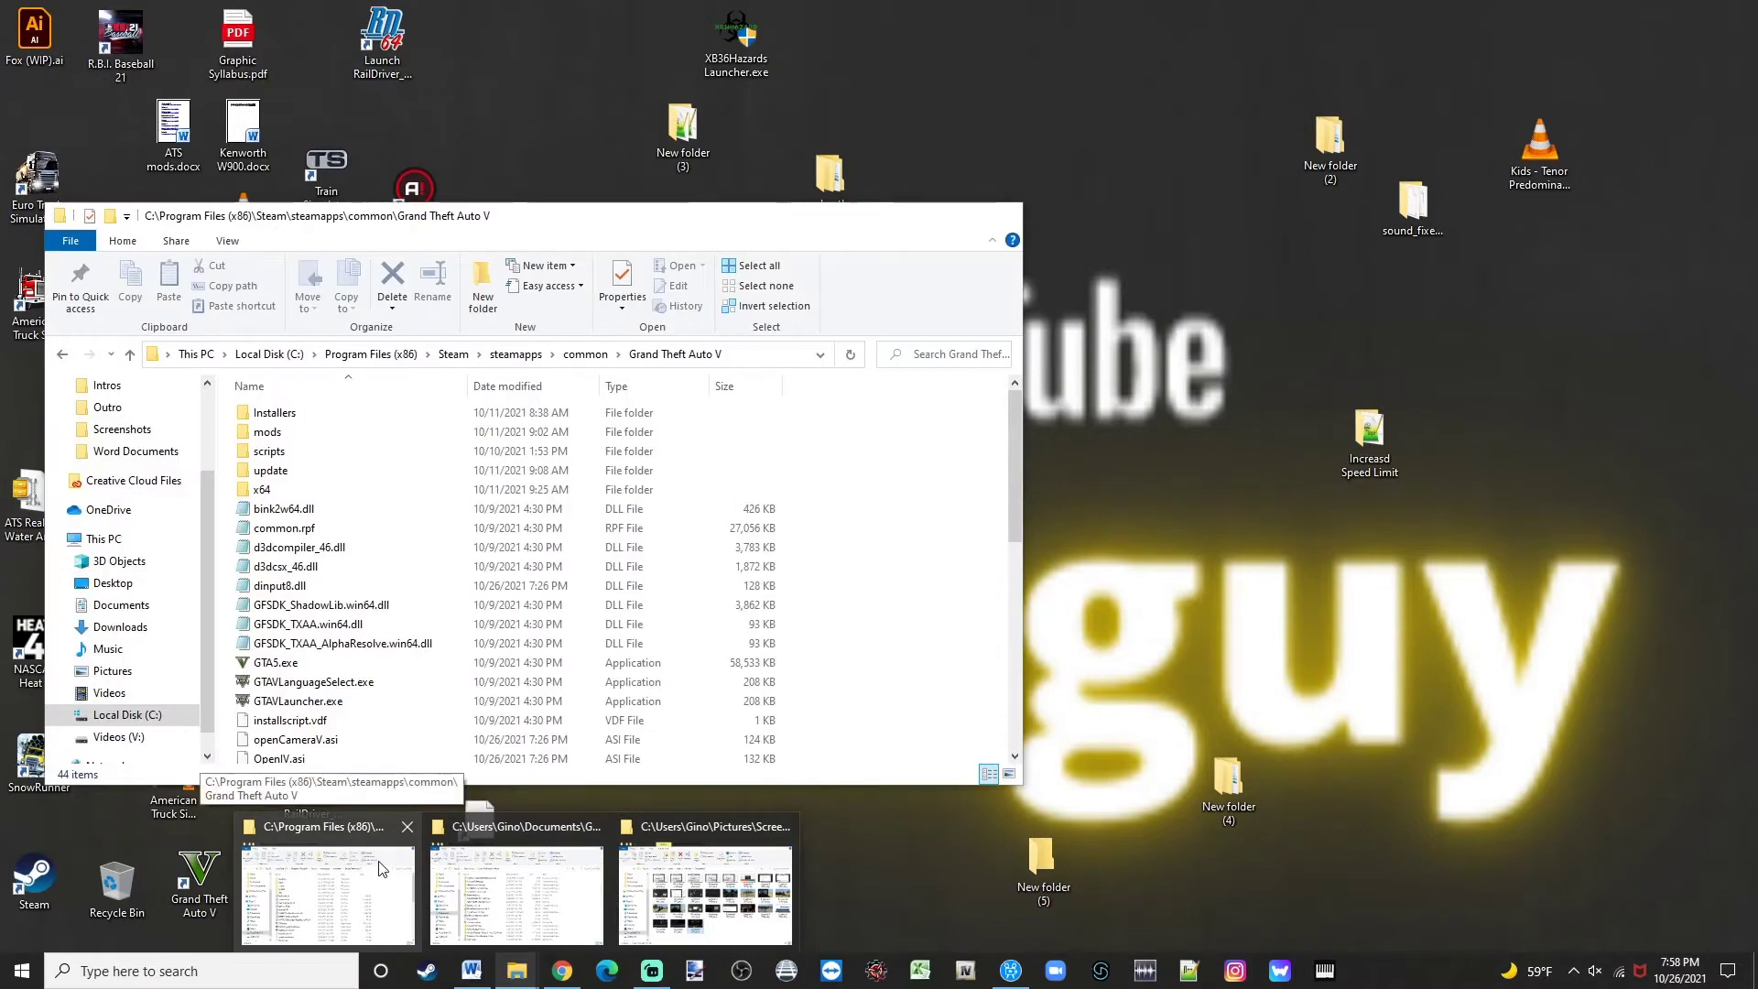
left_click(380, 868)
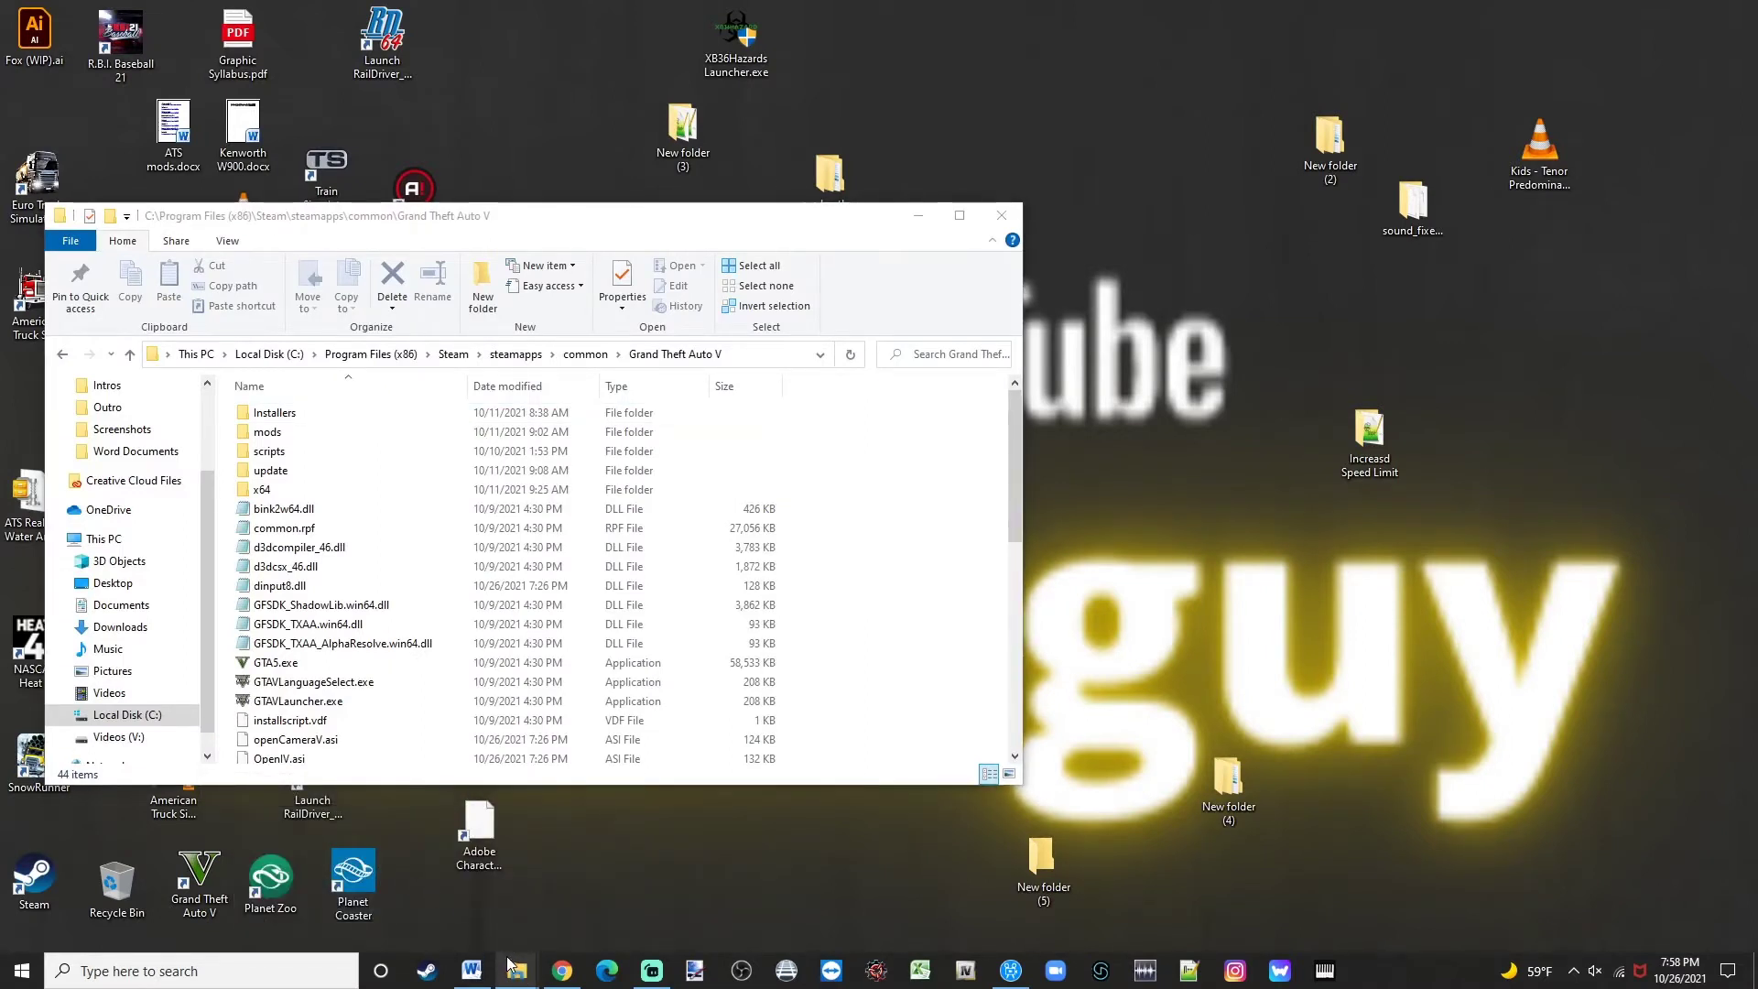
mouse_move(509, 966)
left_click(504, 919)
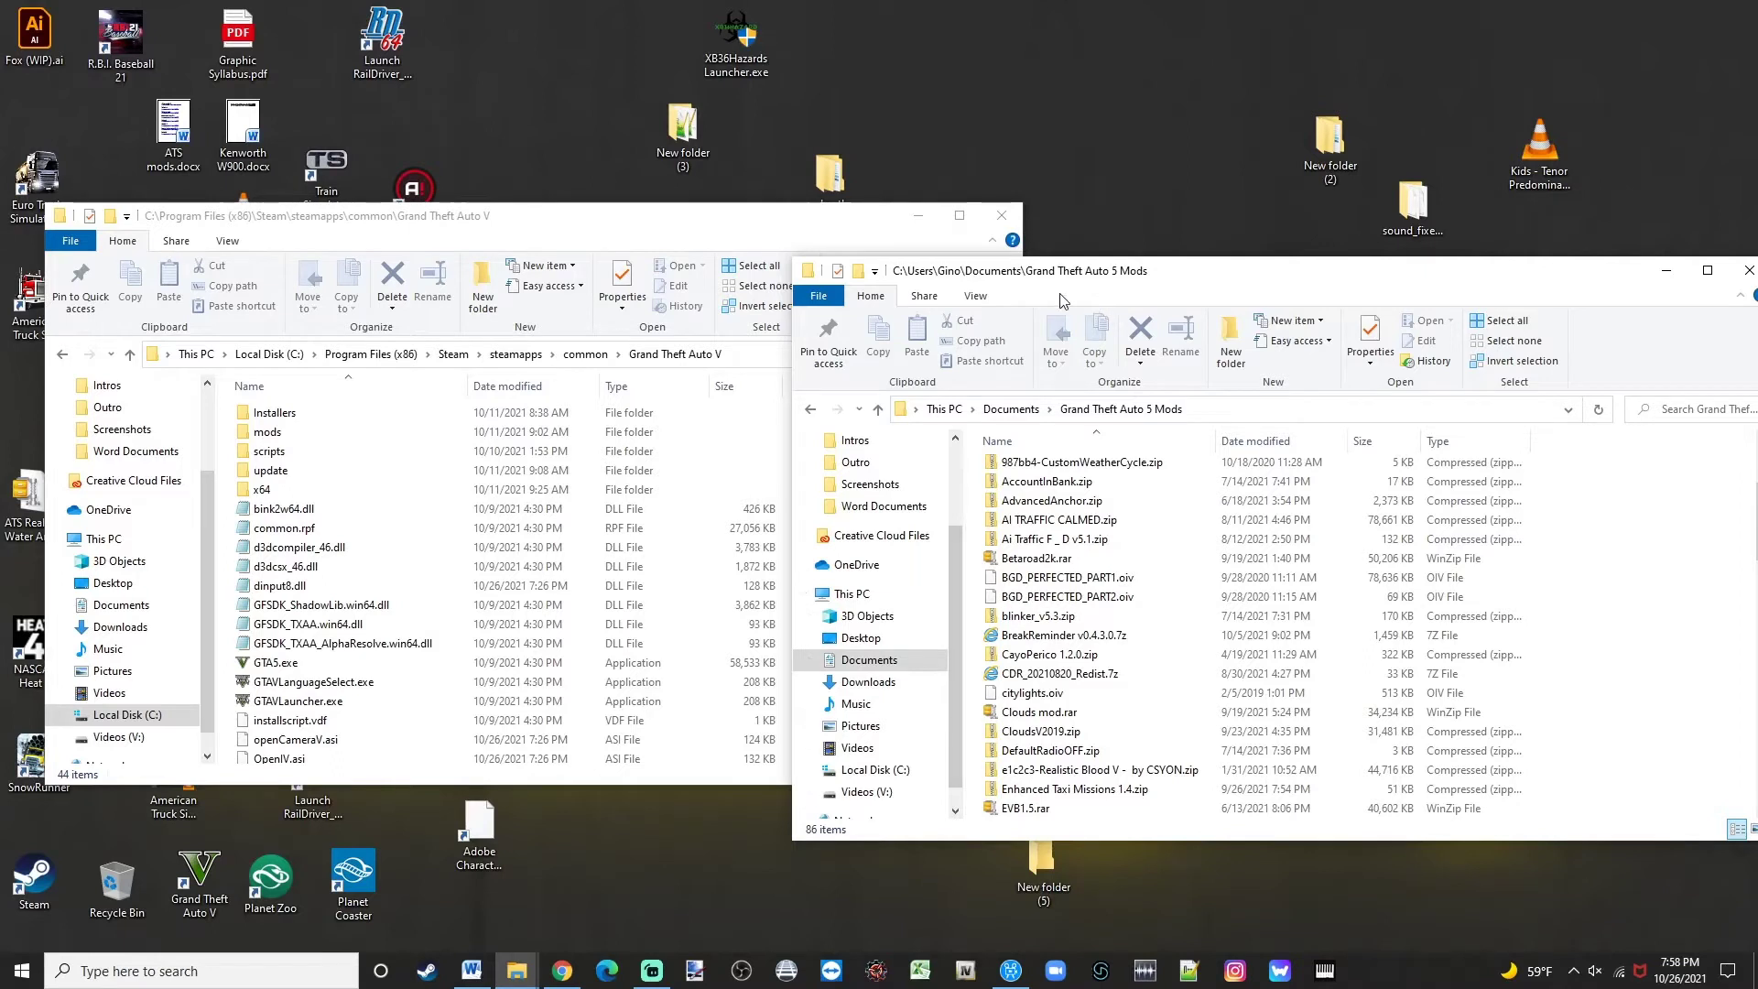
left_click_drag(1044, 291, 1138, 287)
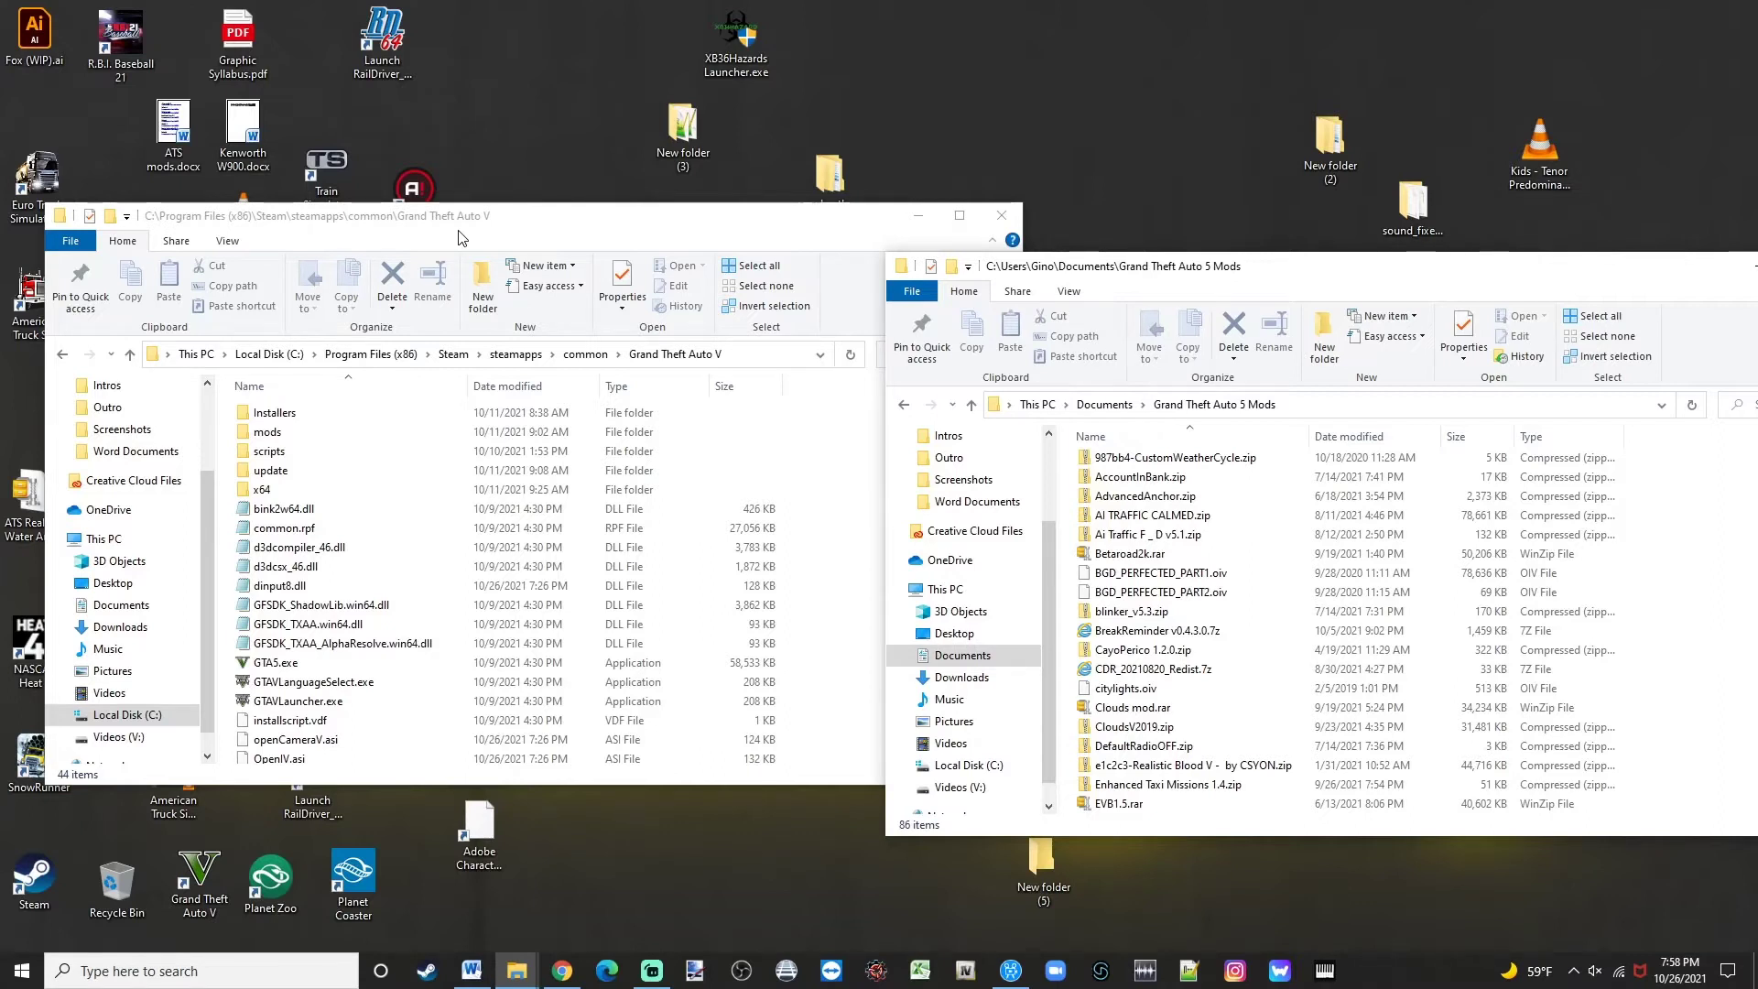
left_click_drag(457, 238, 403, 262)
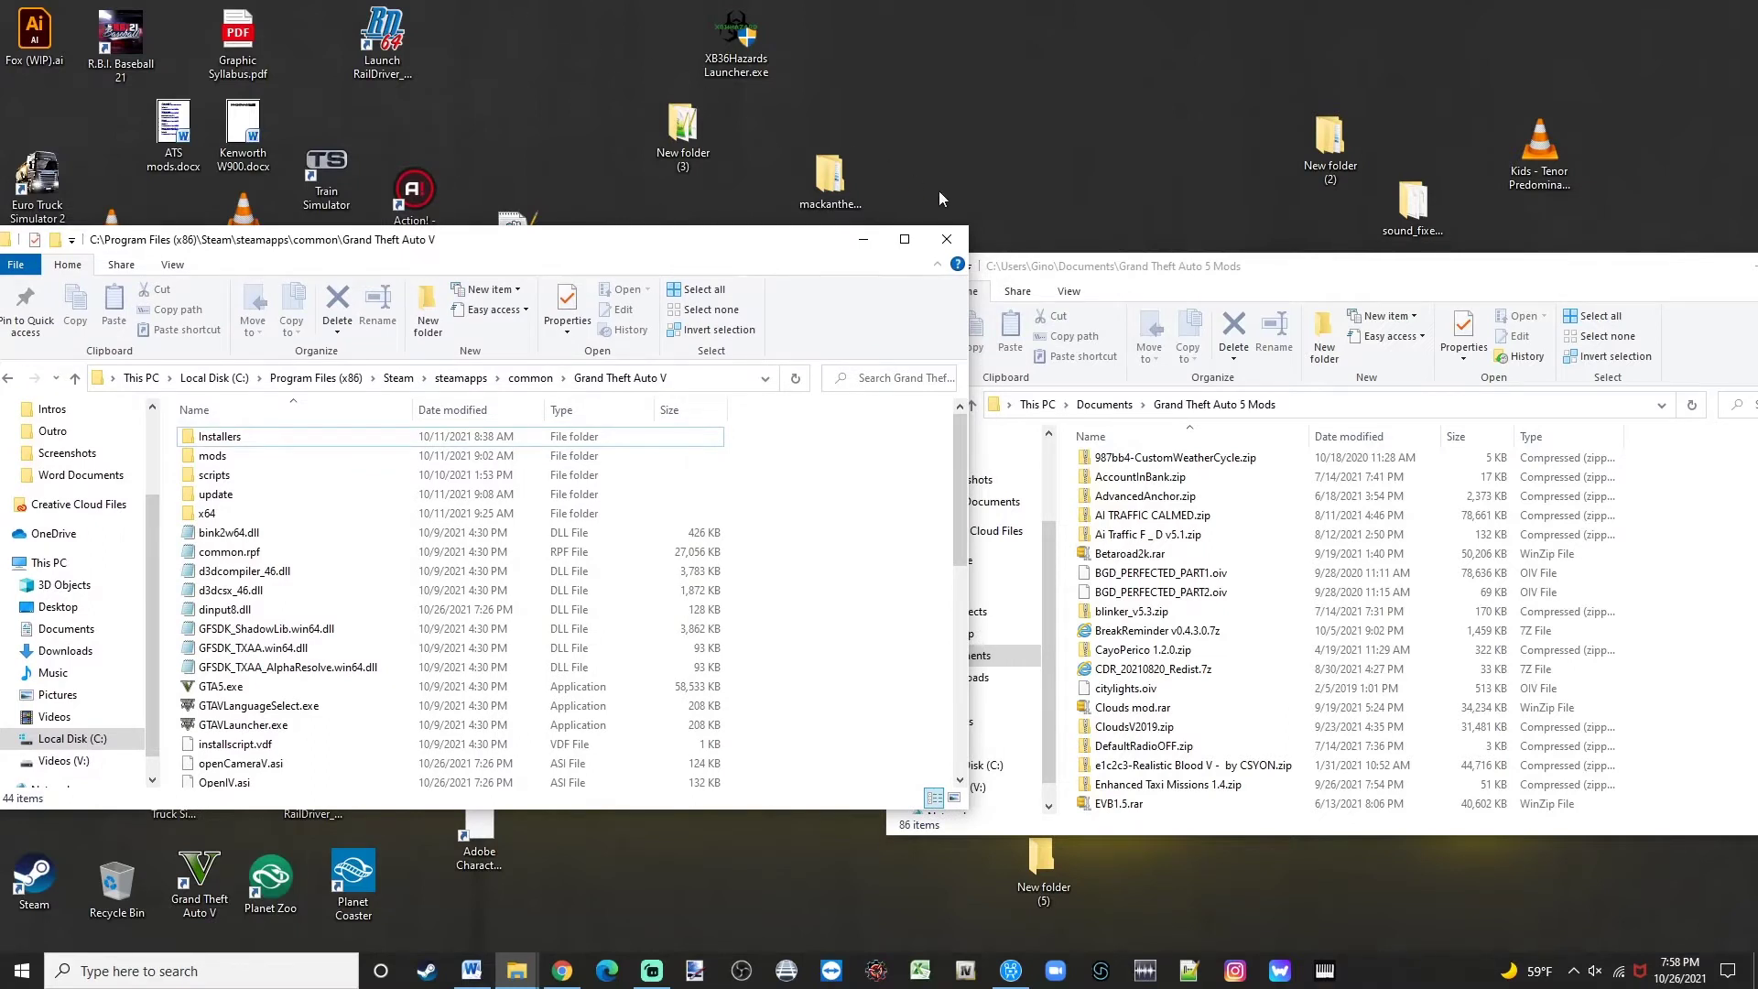
left_click(976, 292)
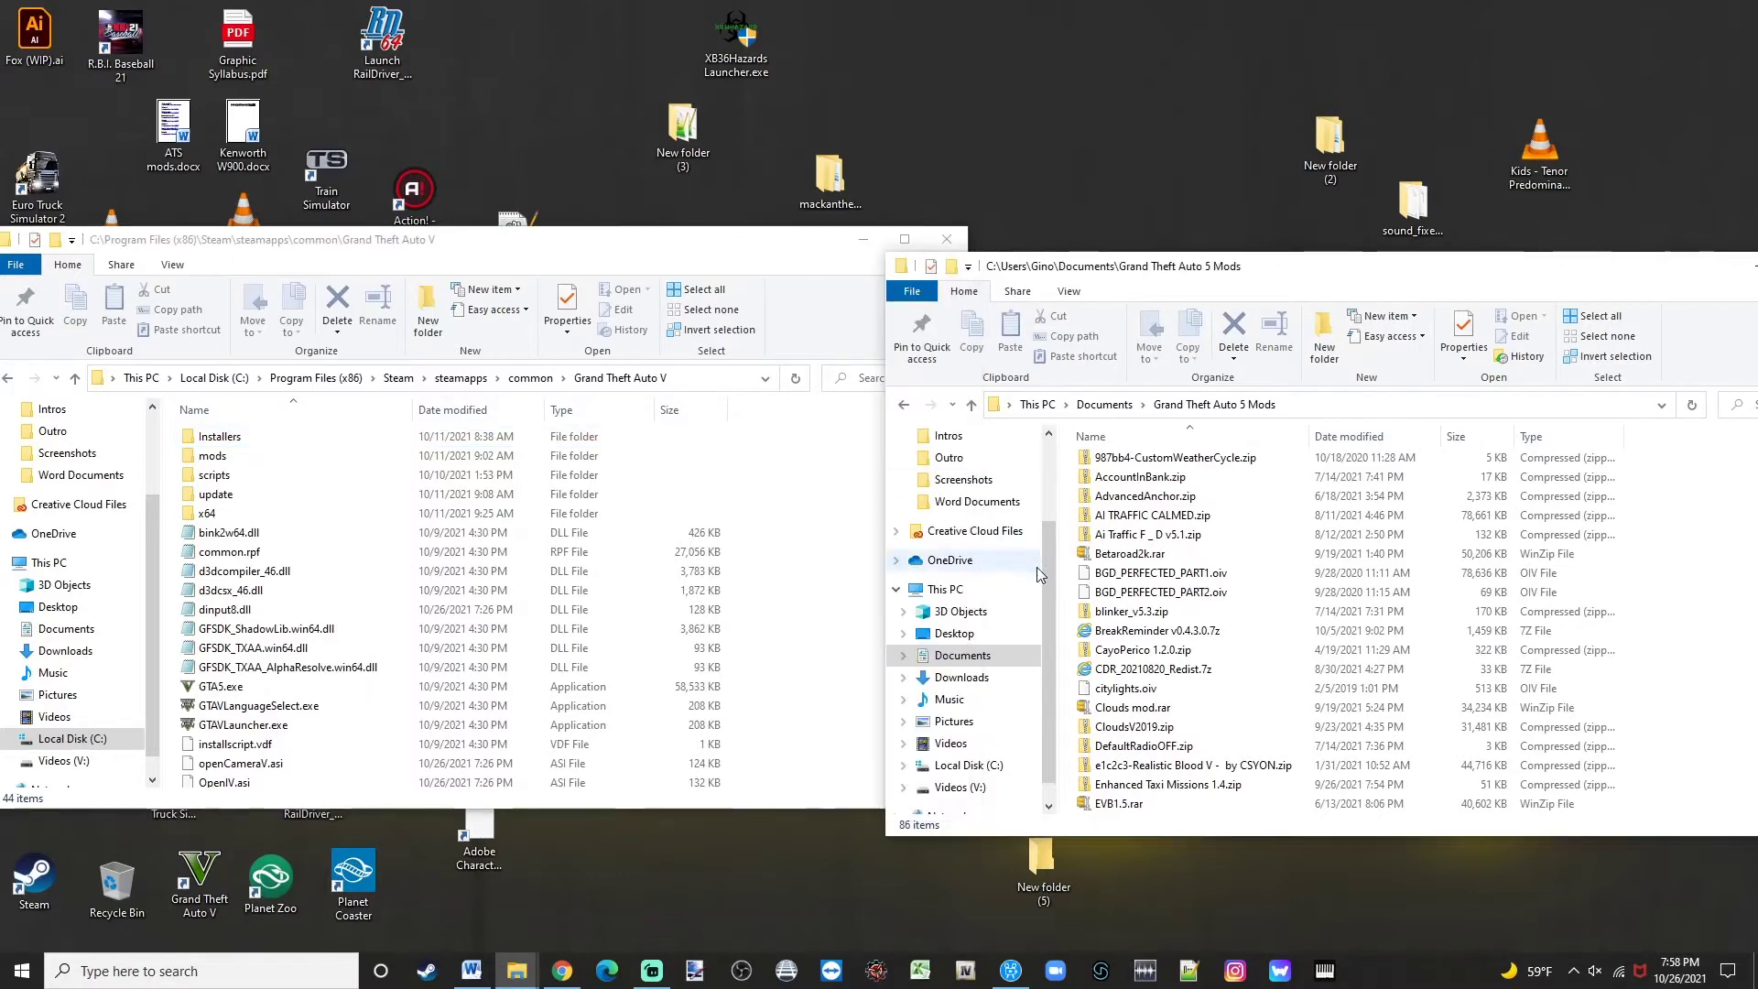
Open ScriptHookV_1.0.2372.0.zip from the mods folder in WinRAR and go into its bin folder.
scroll(1223, 607, "down", 3)
scroll(1223, 608, "down", 10)
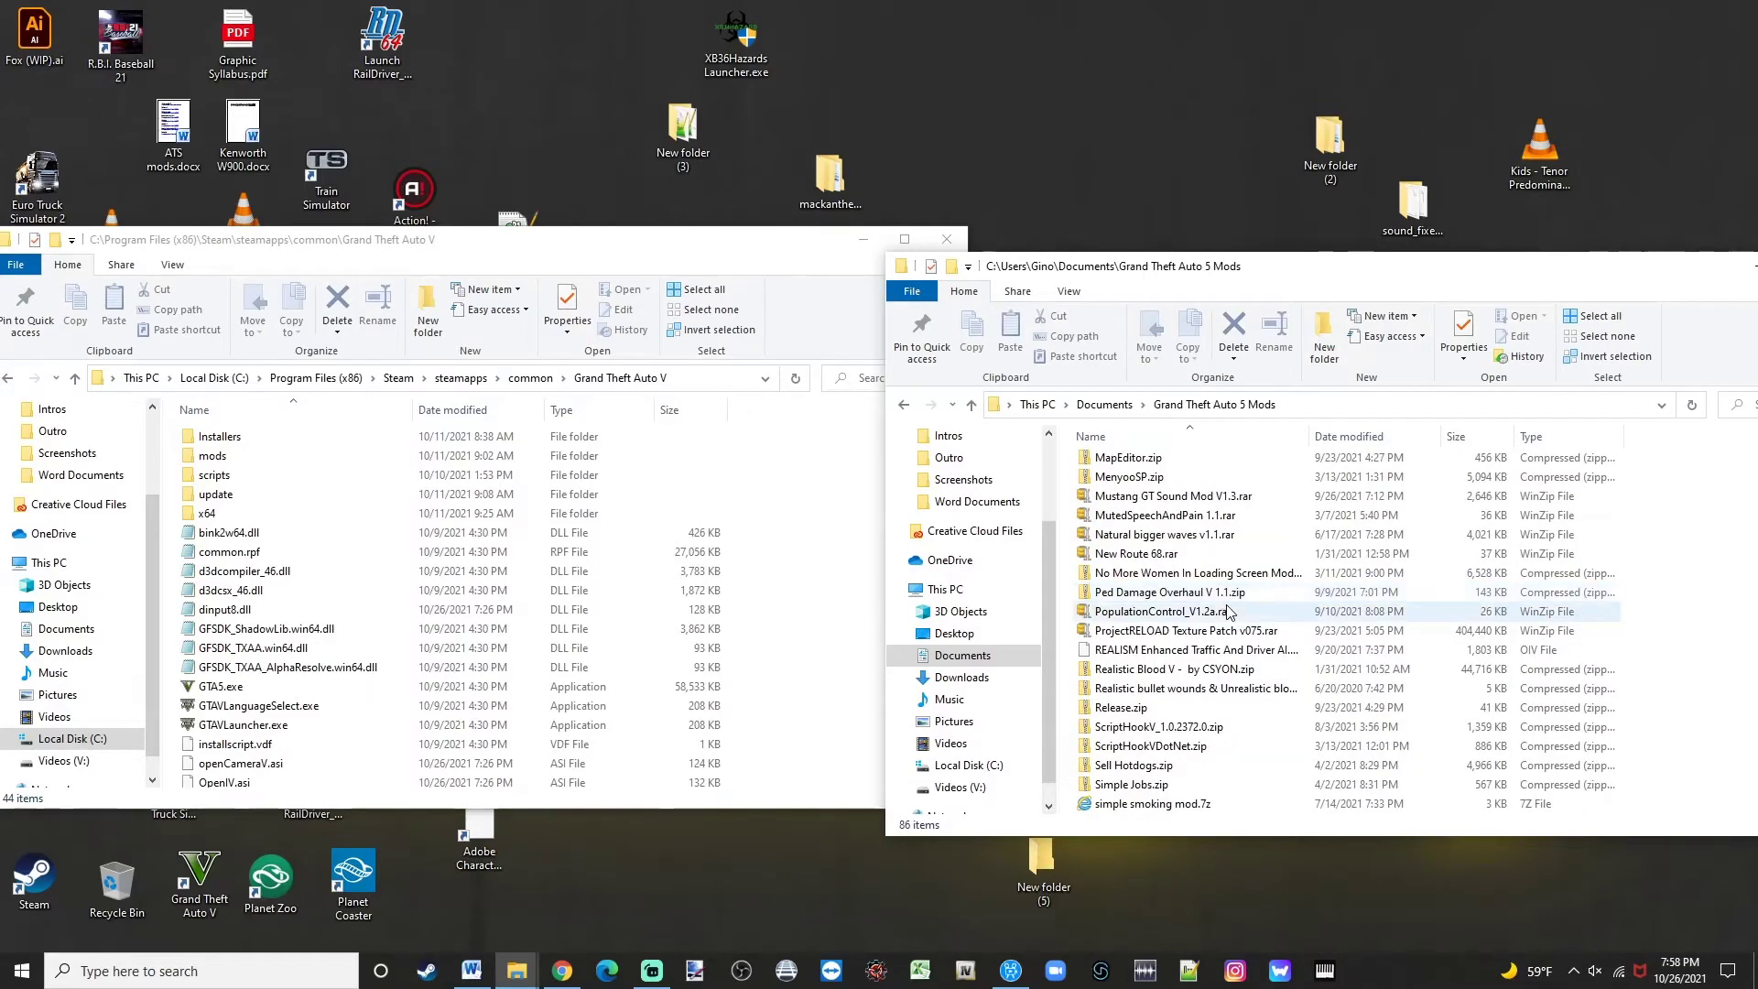
right_click(1161, 735)
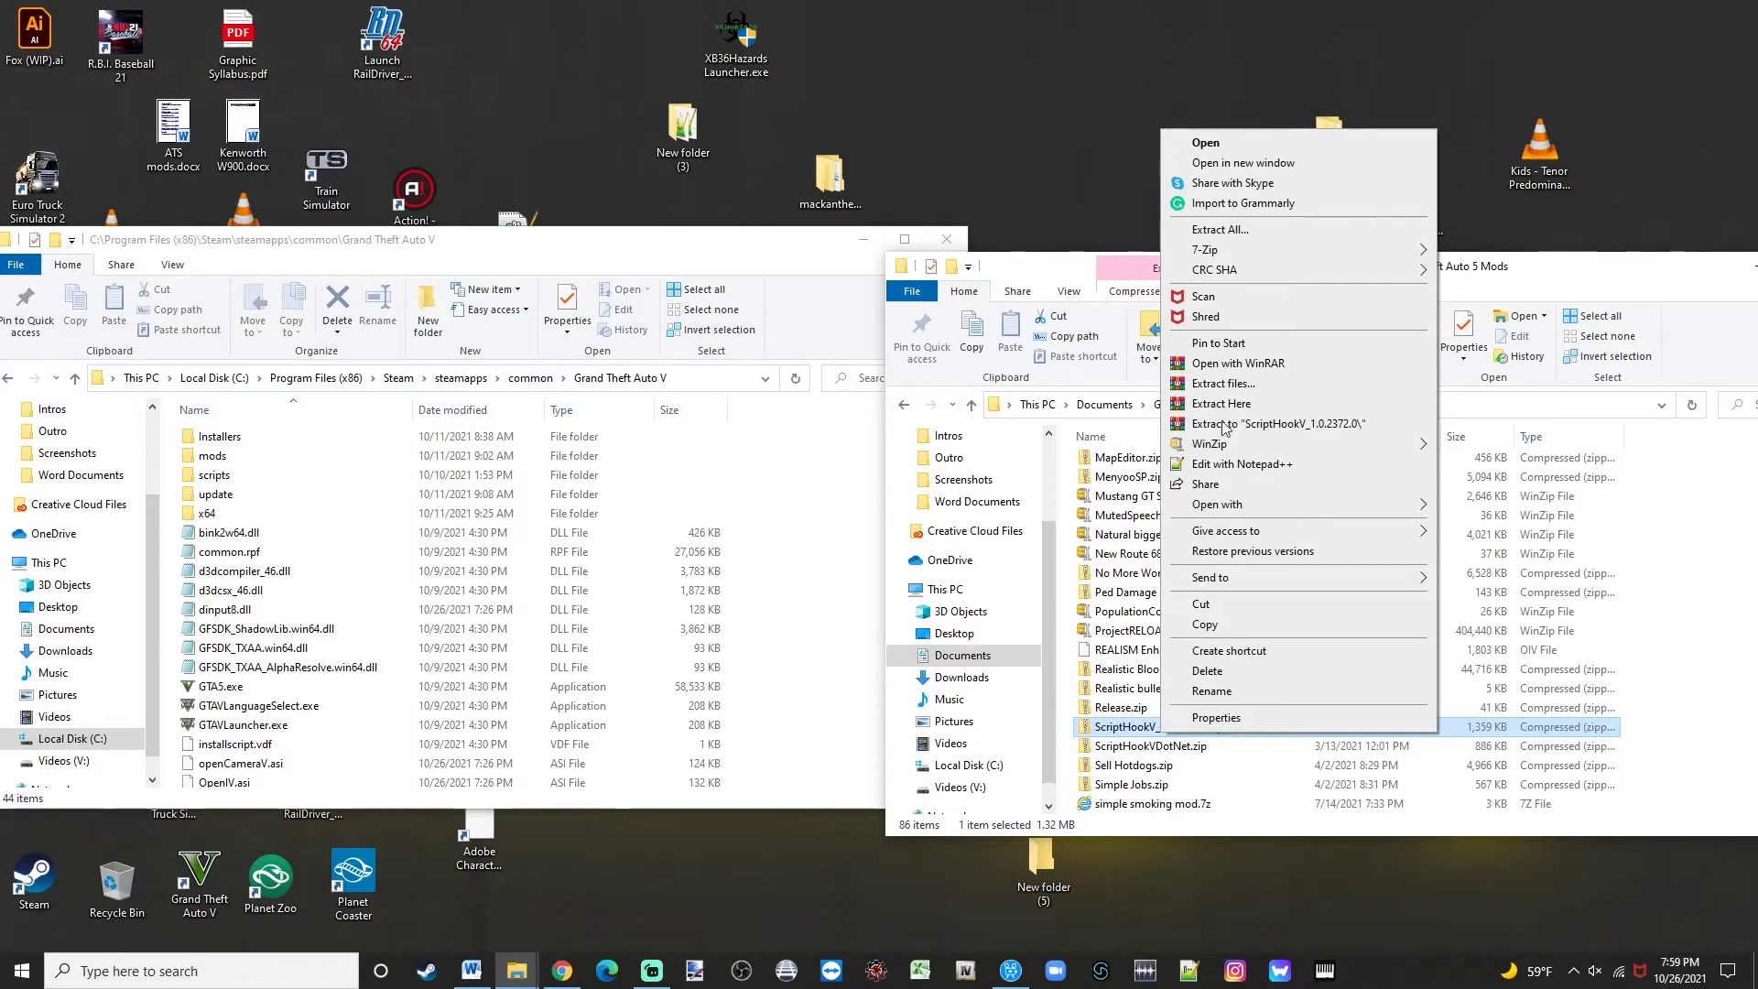
left_click(1229, 364)
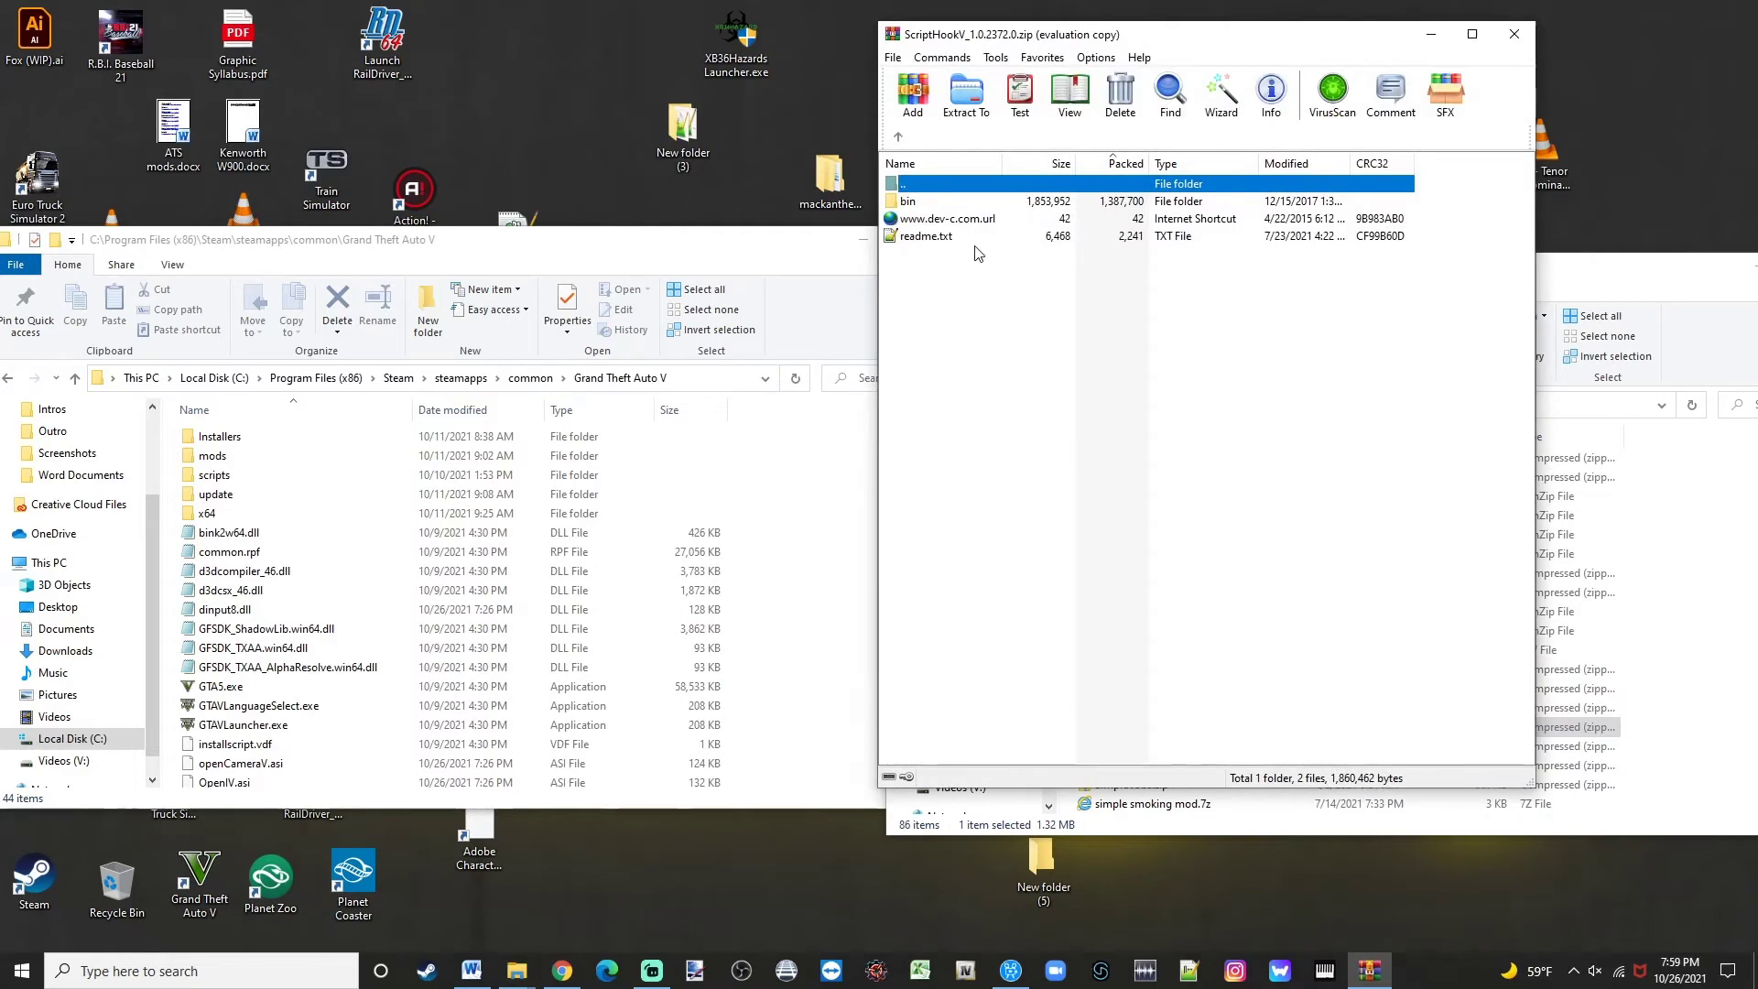
double_click(902, 201)
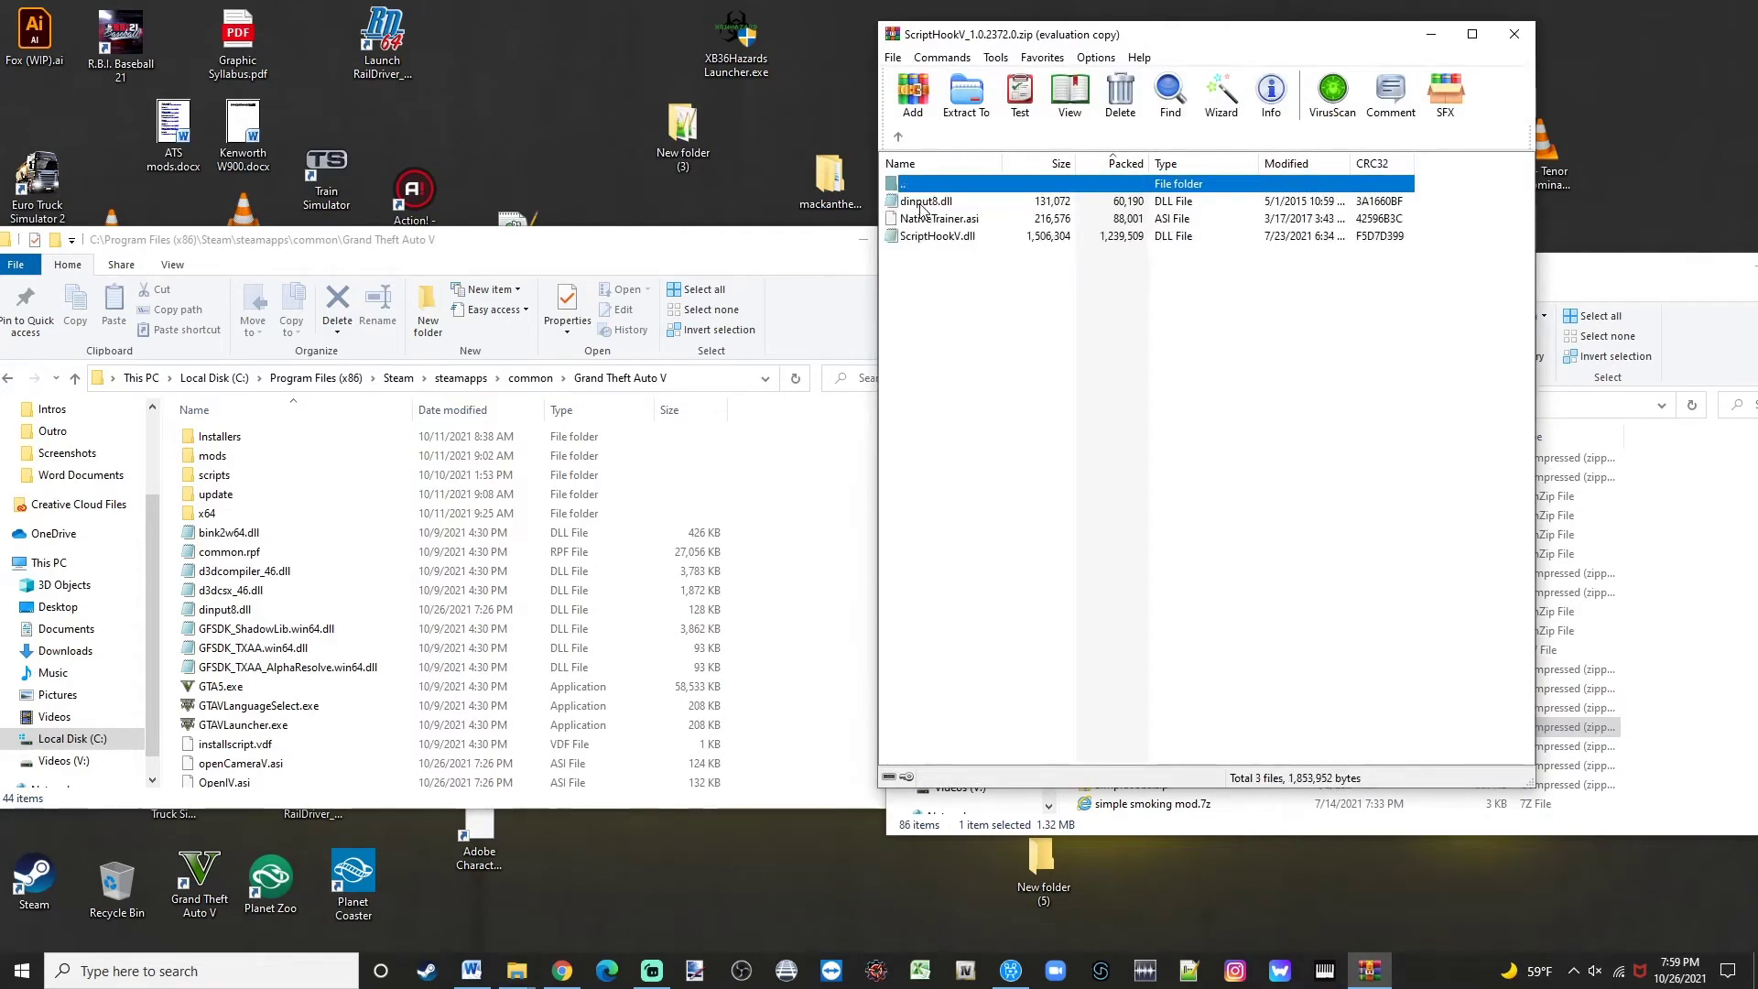
Copy dinput8.dll from the archive into the Grand Theft Auto V folder, replacing the existing file.
left_click(921, 208)
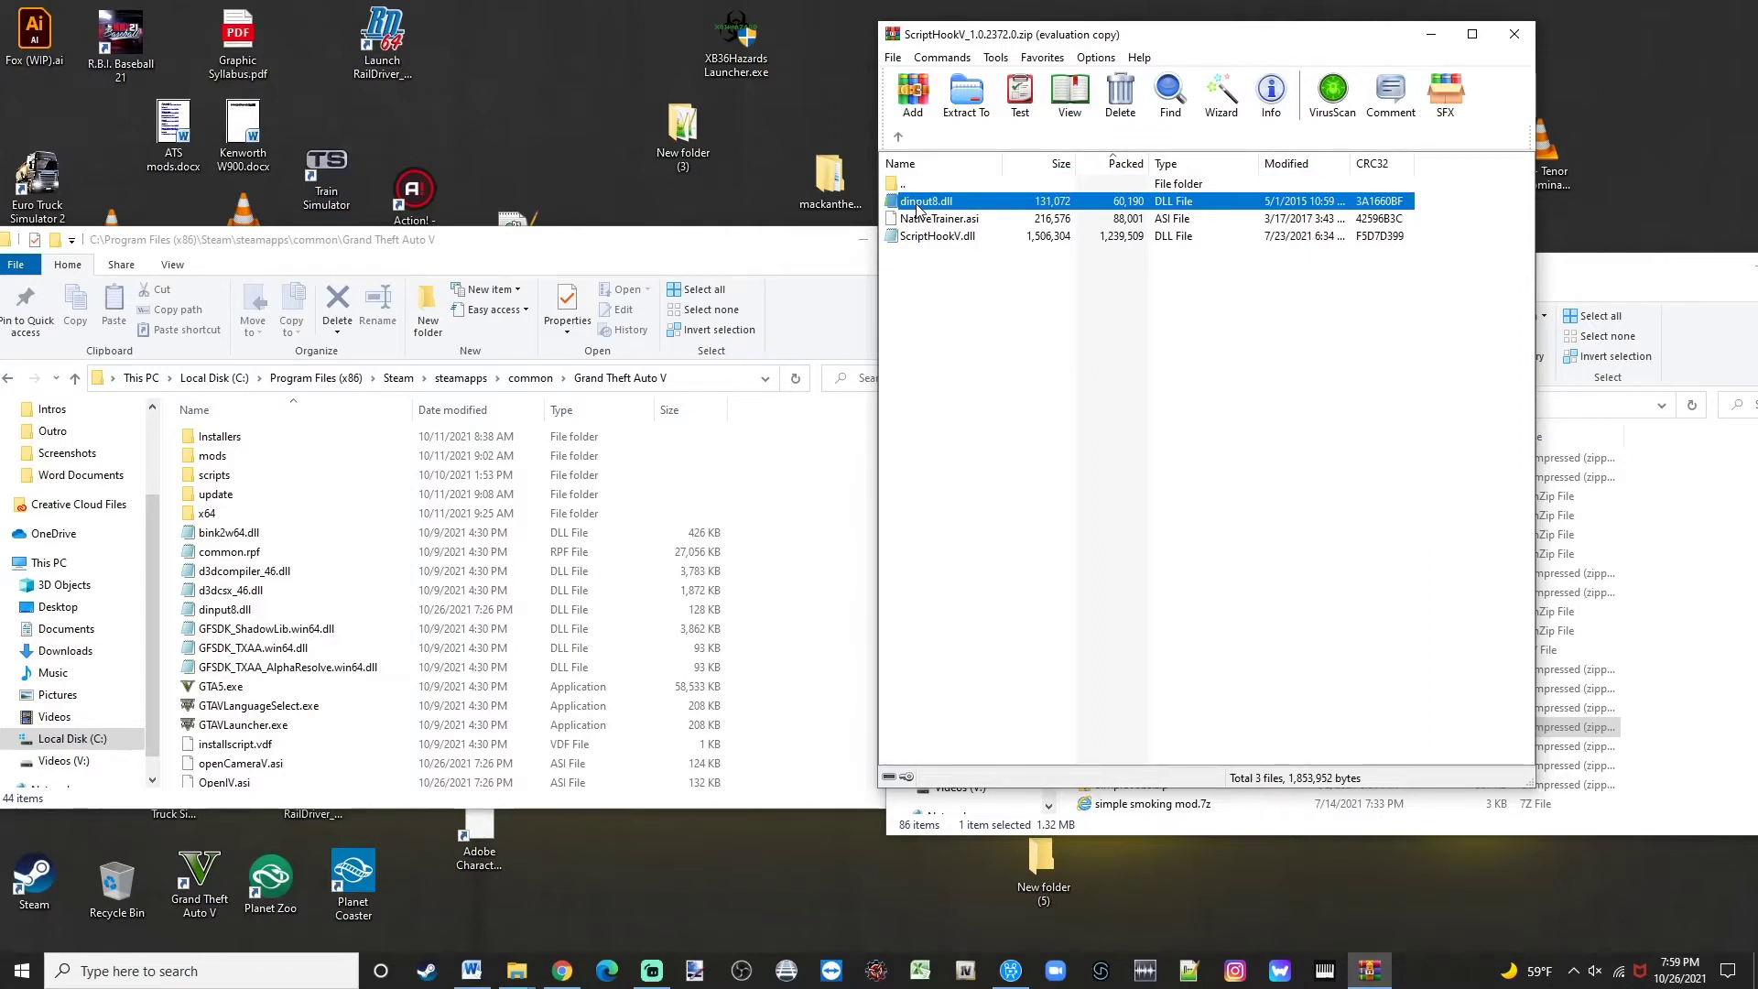
left_click_drag(918, 209, 805, 471)
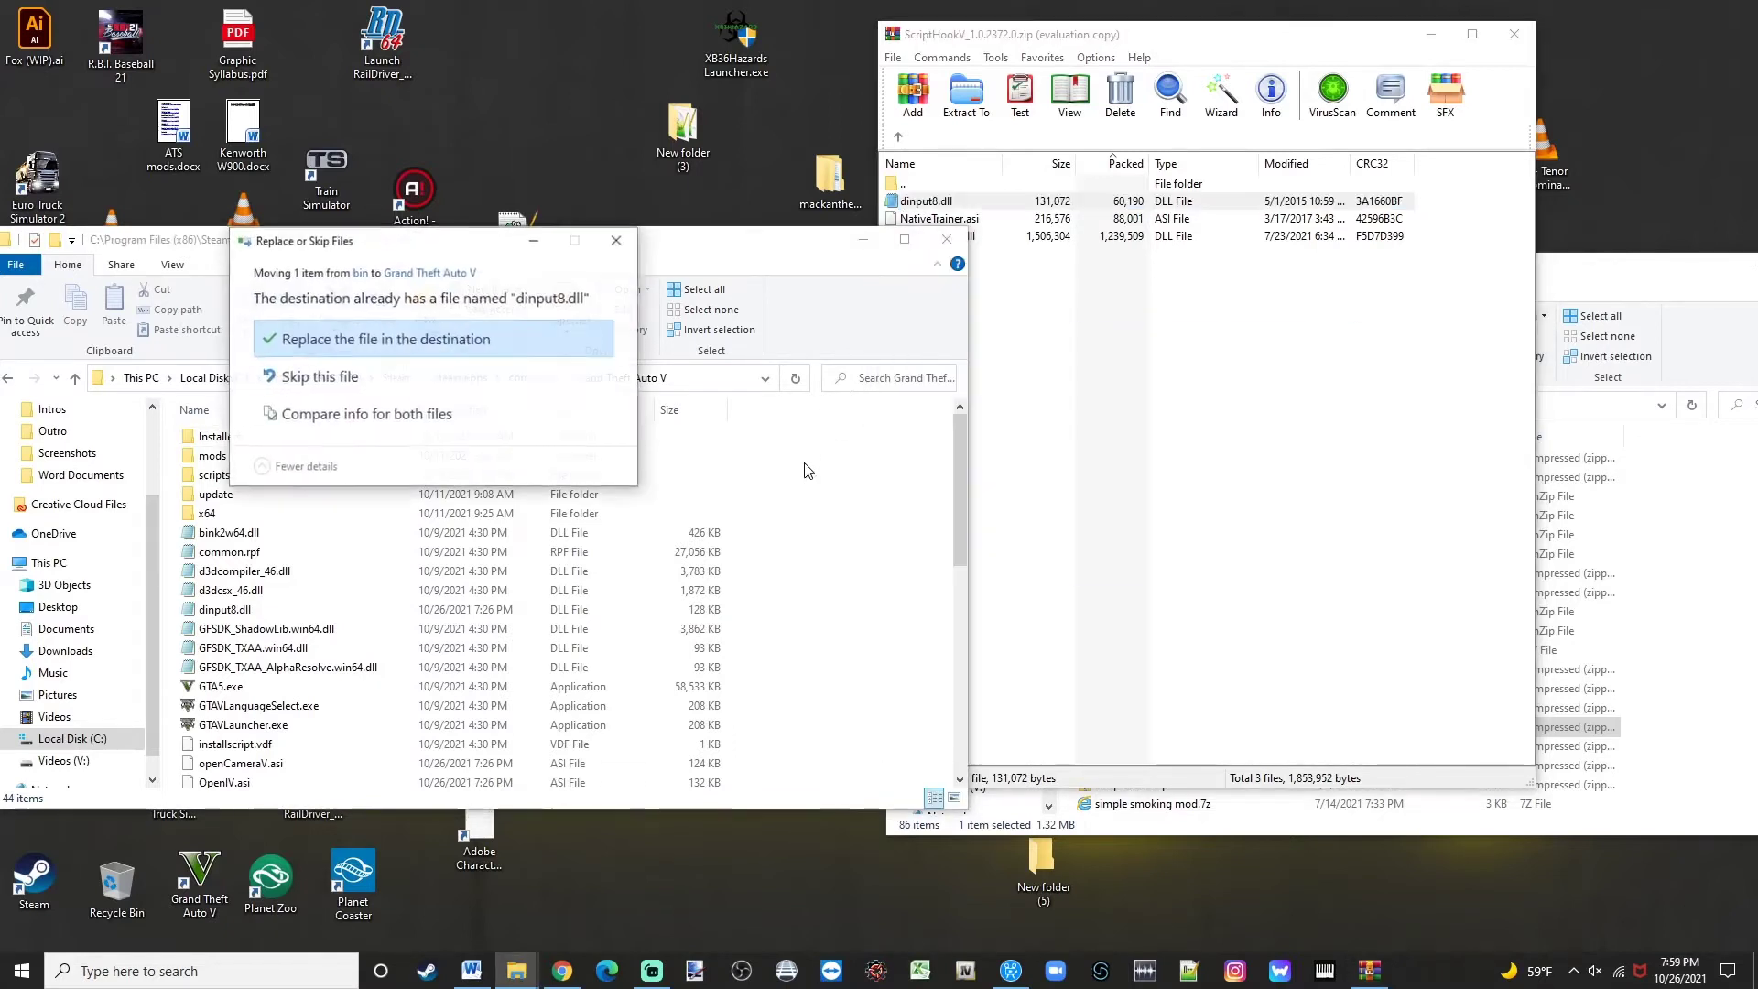
left_click(486, 340)
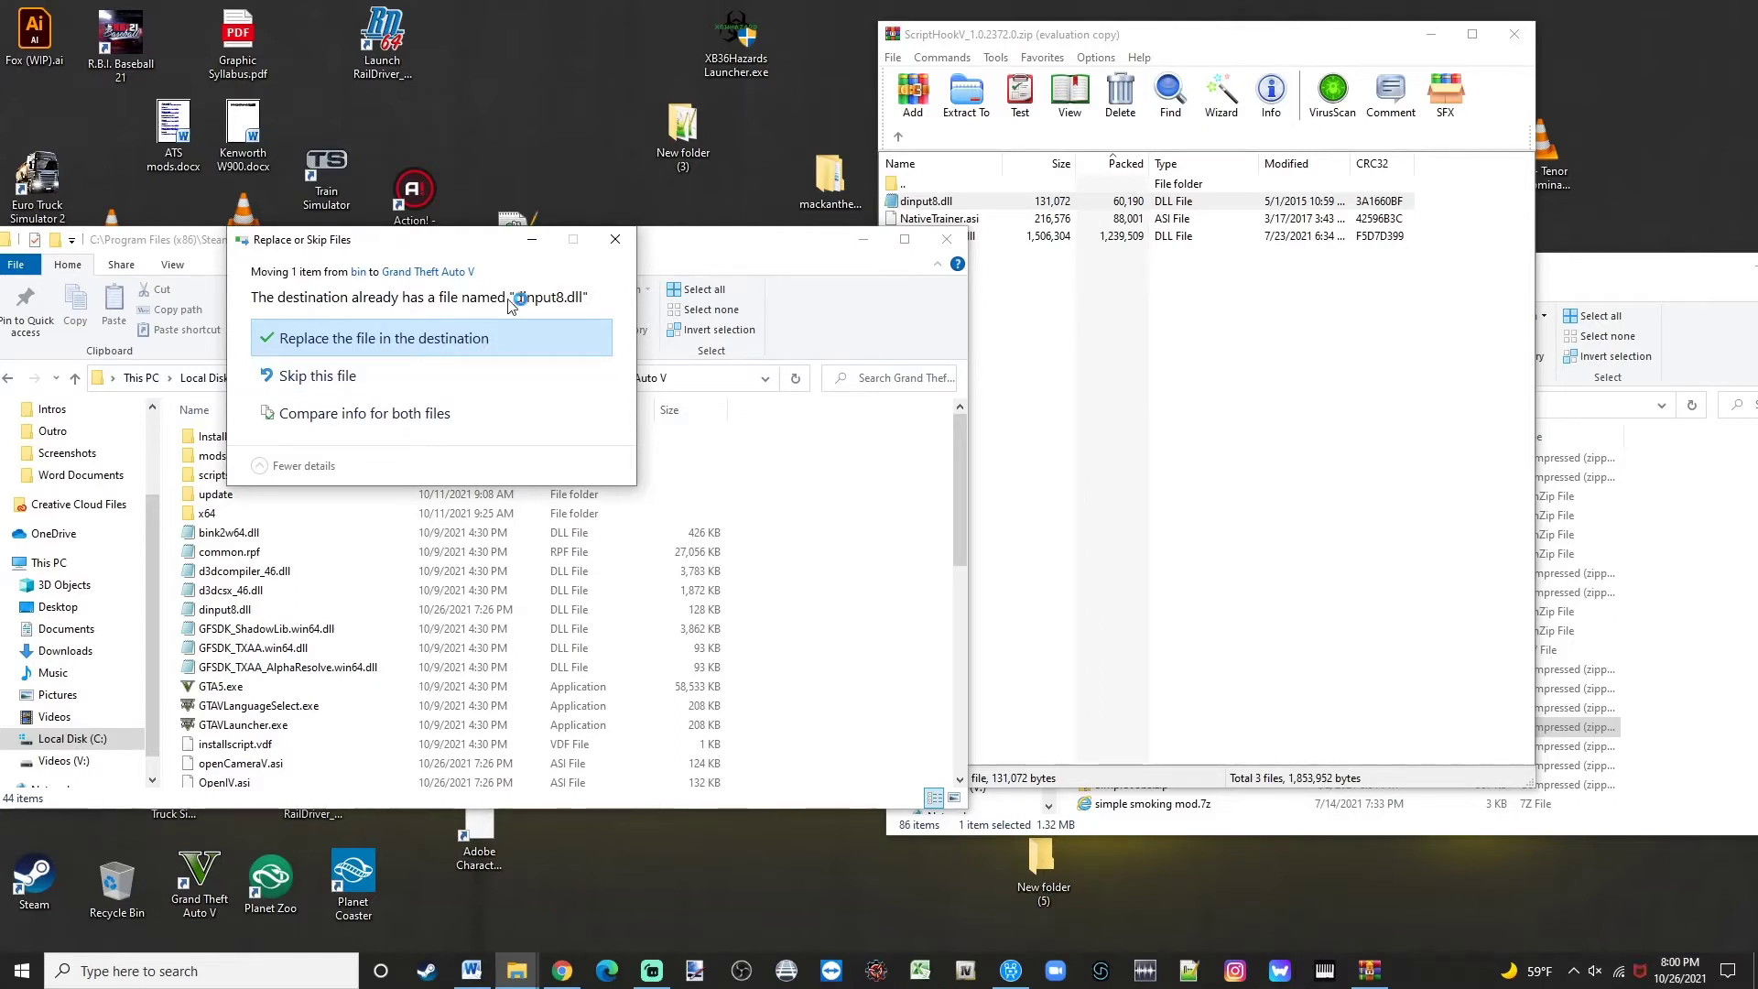
left_click(479, 339)
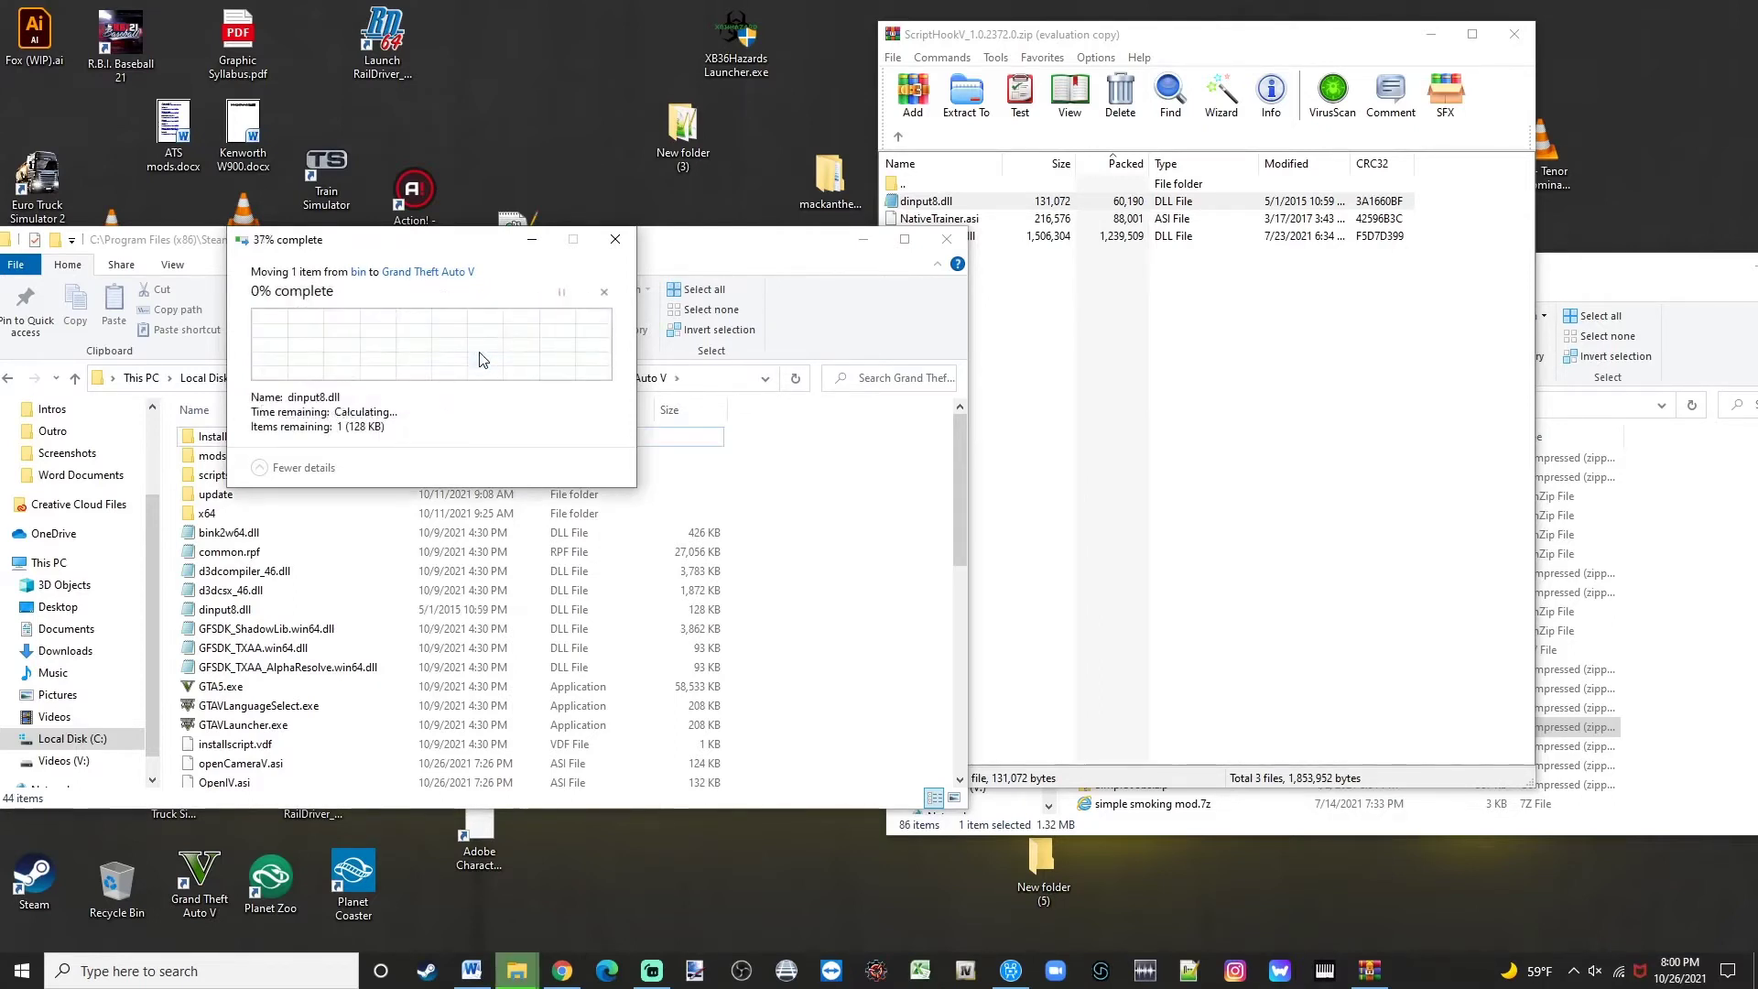
Copy ScriptHookV.dll from the archive into the Grand Theft Auto V folder, refresh the folder and close the archive.
left_click(984, 271)
left_click_drag(936, 236, 779, 638)
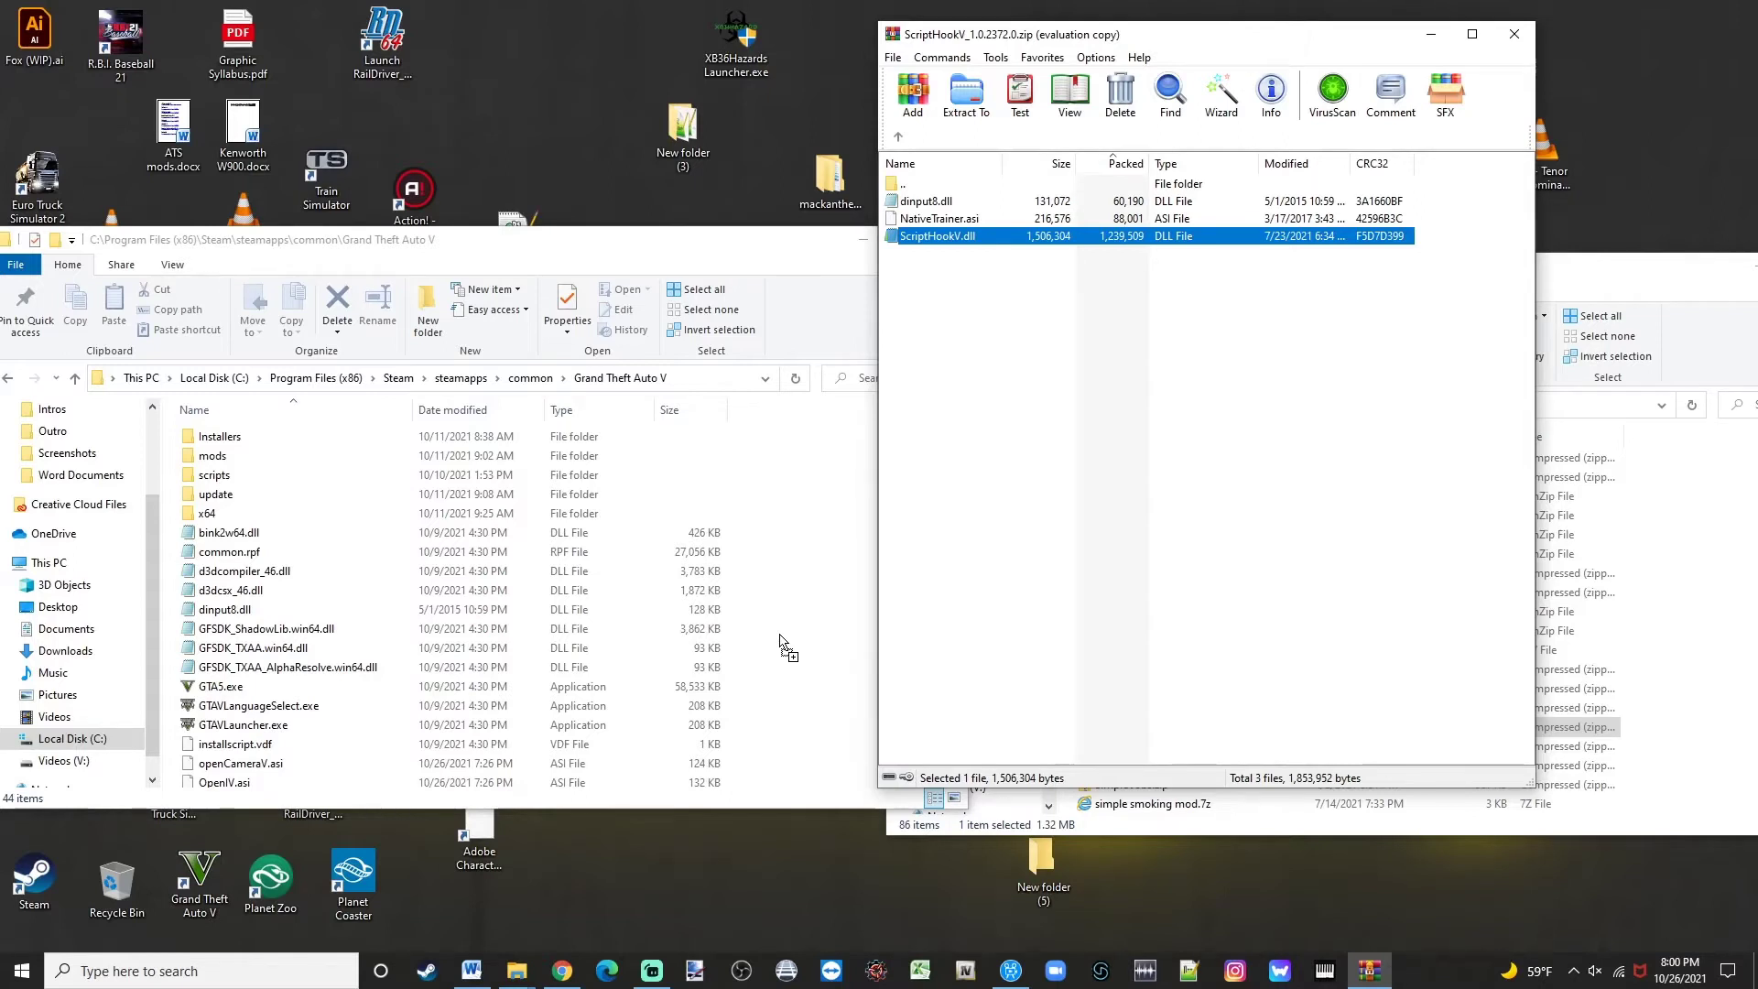
left_click_drag(779, 643, 781, 643)
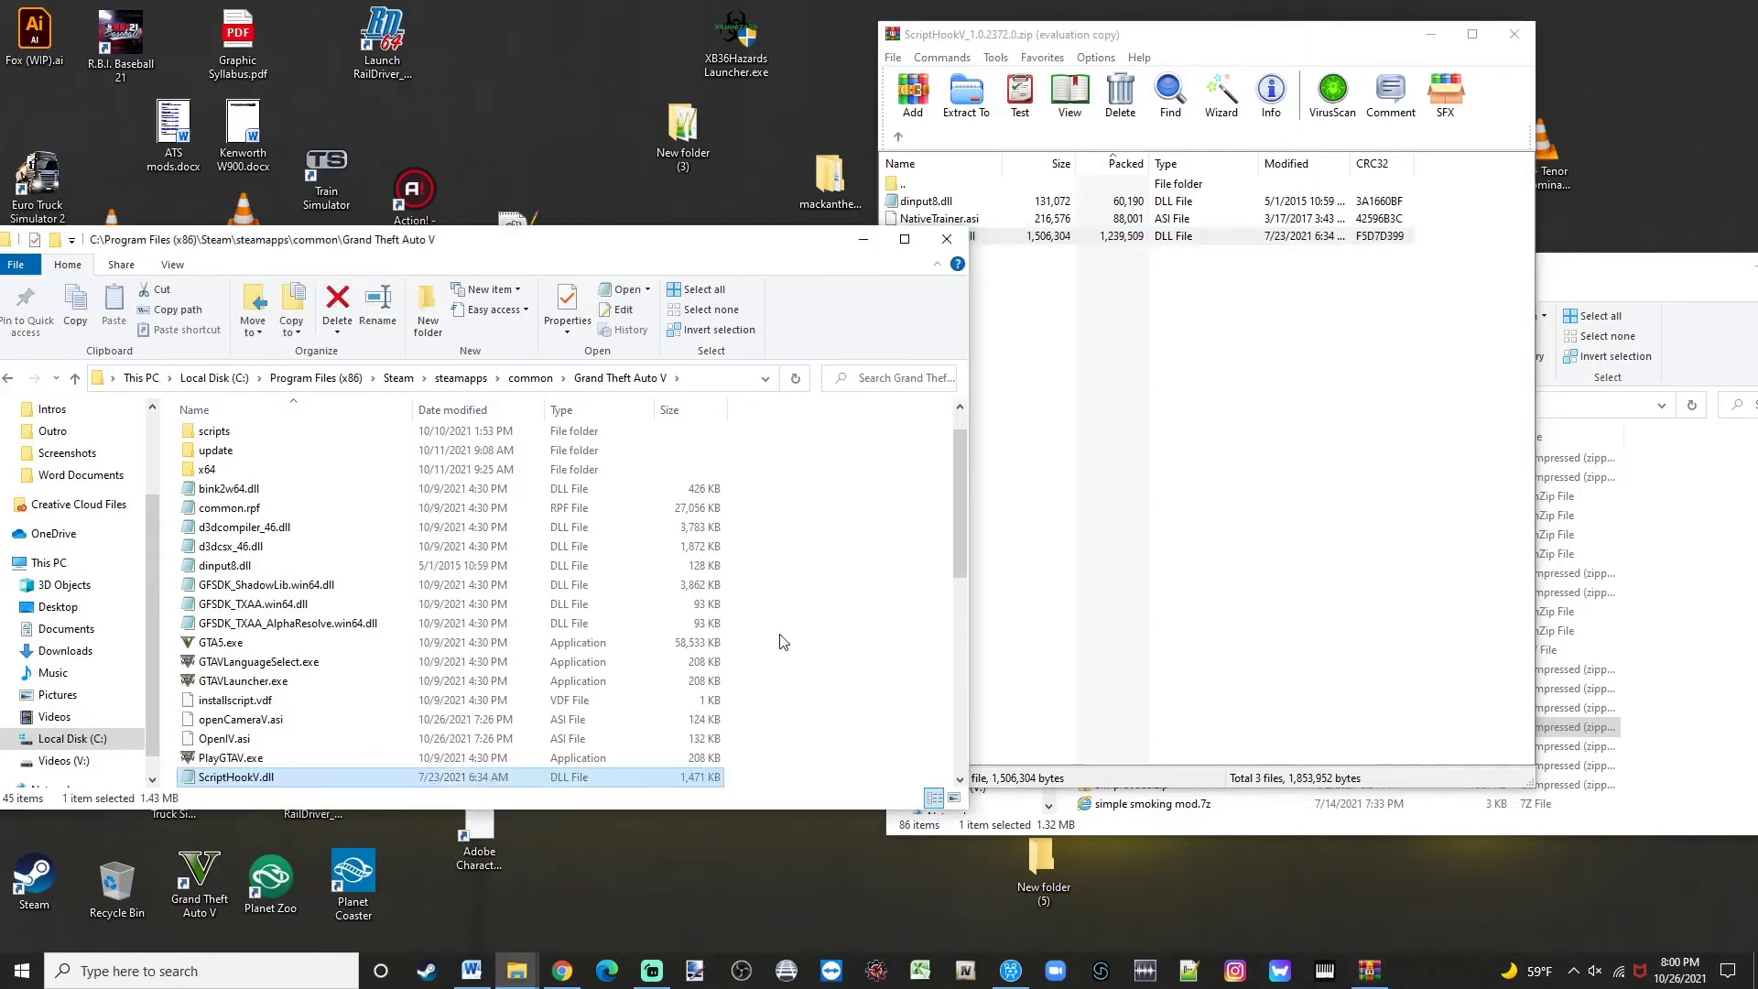
left_click(783, 641)
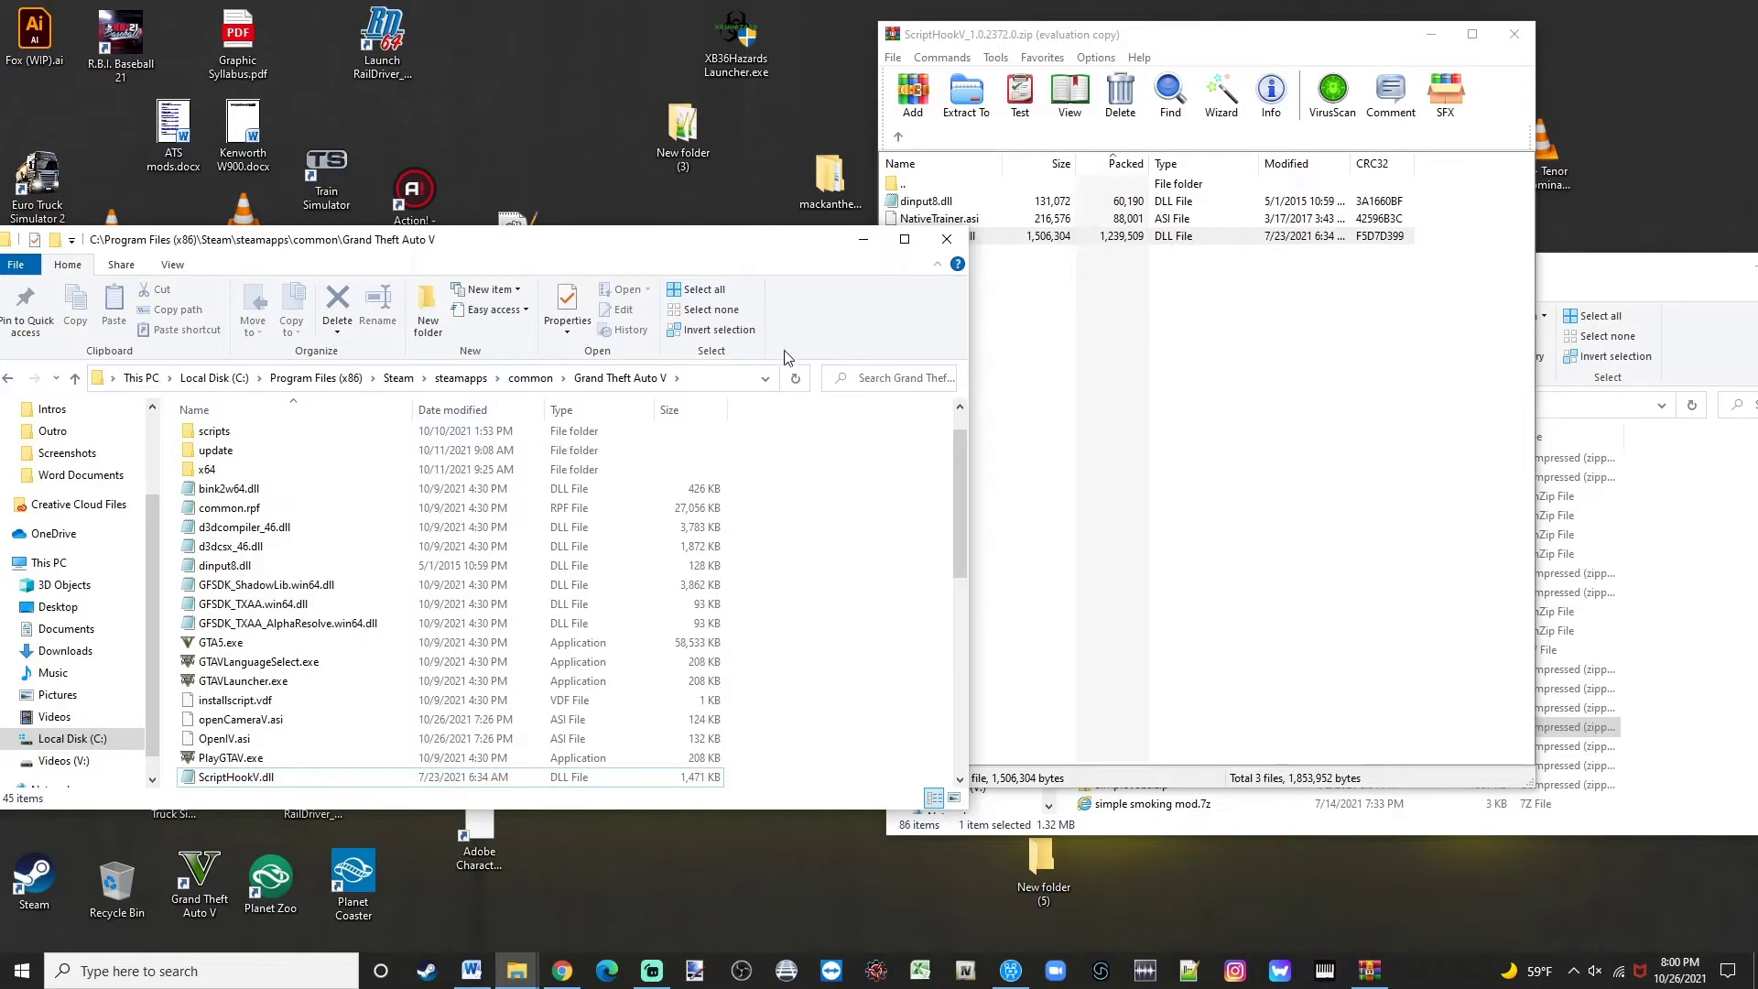
left_click(795, 379)
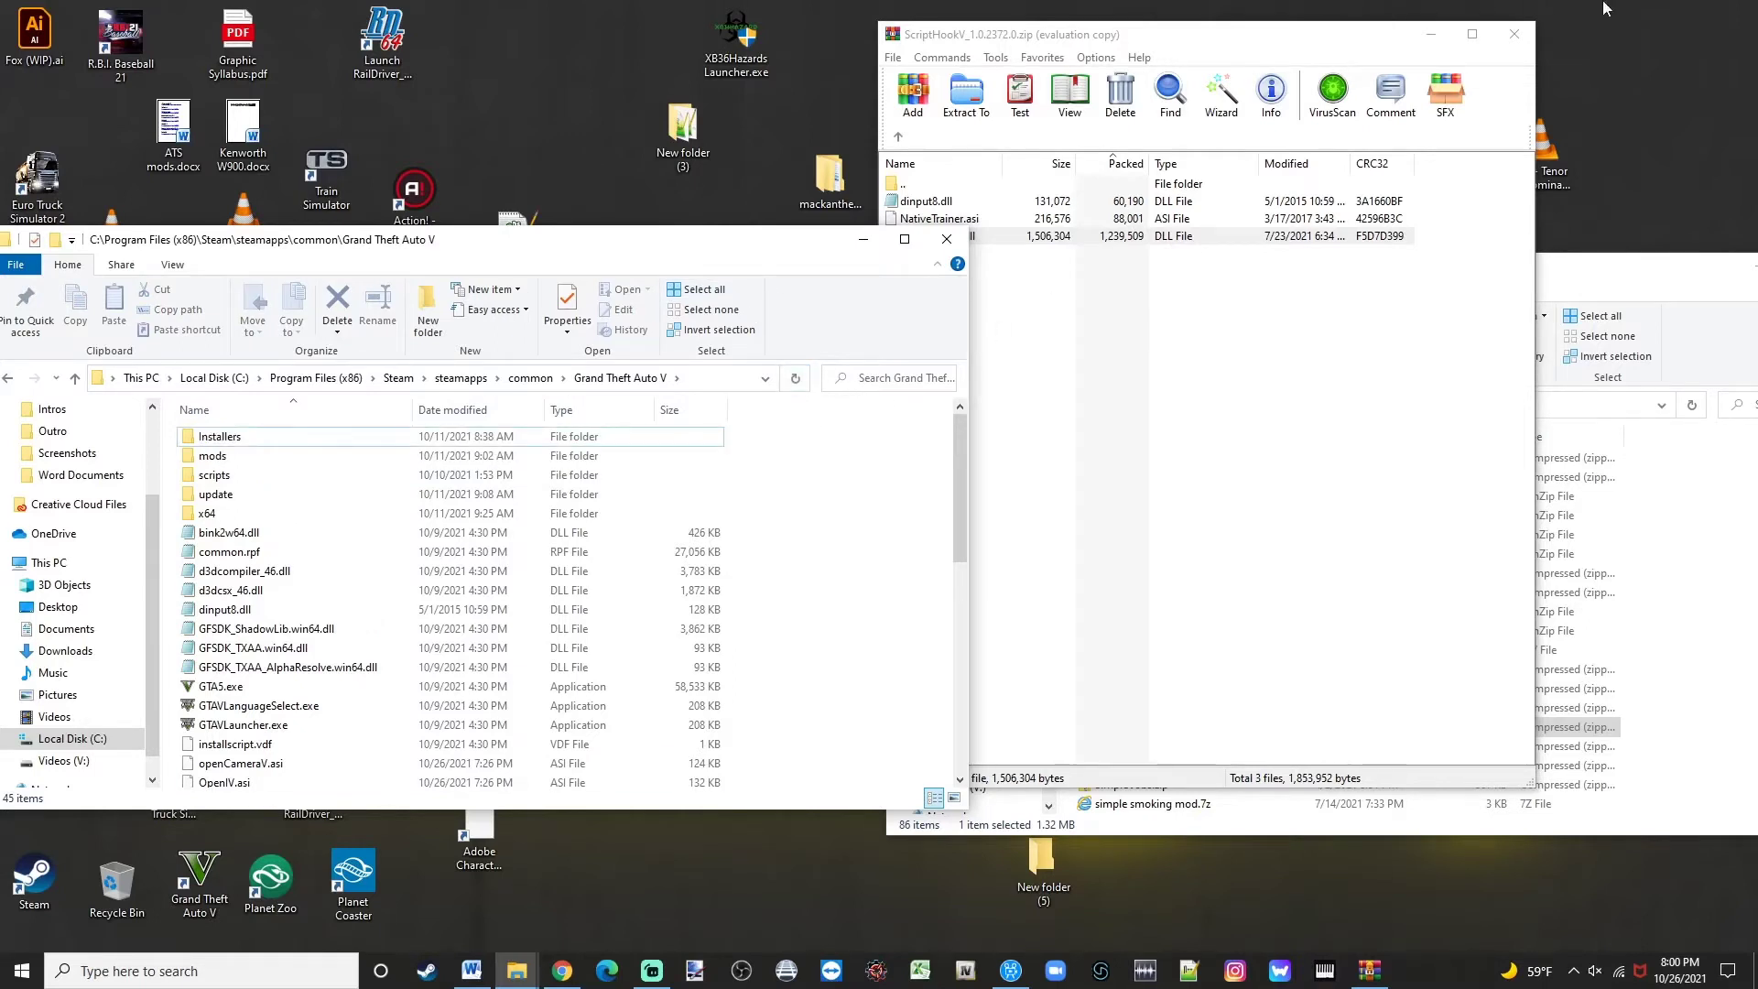
left_click(1513, 35)
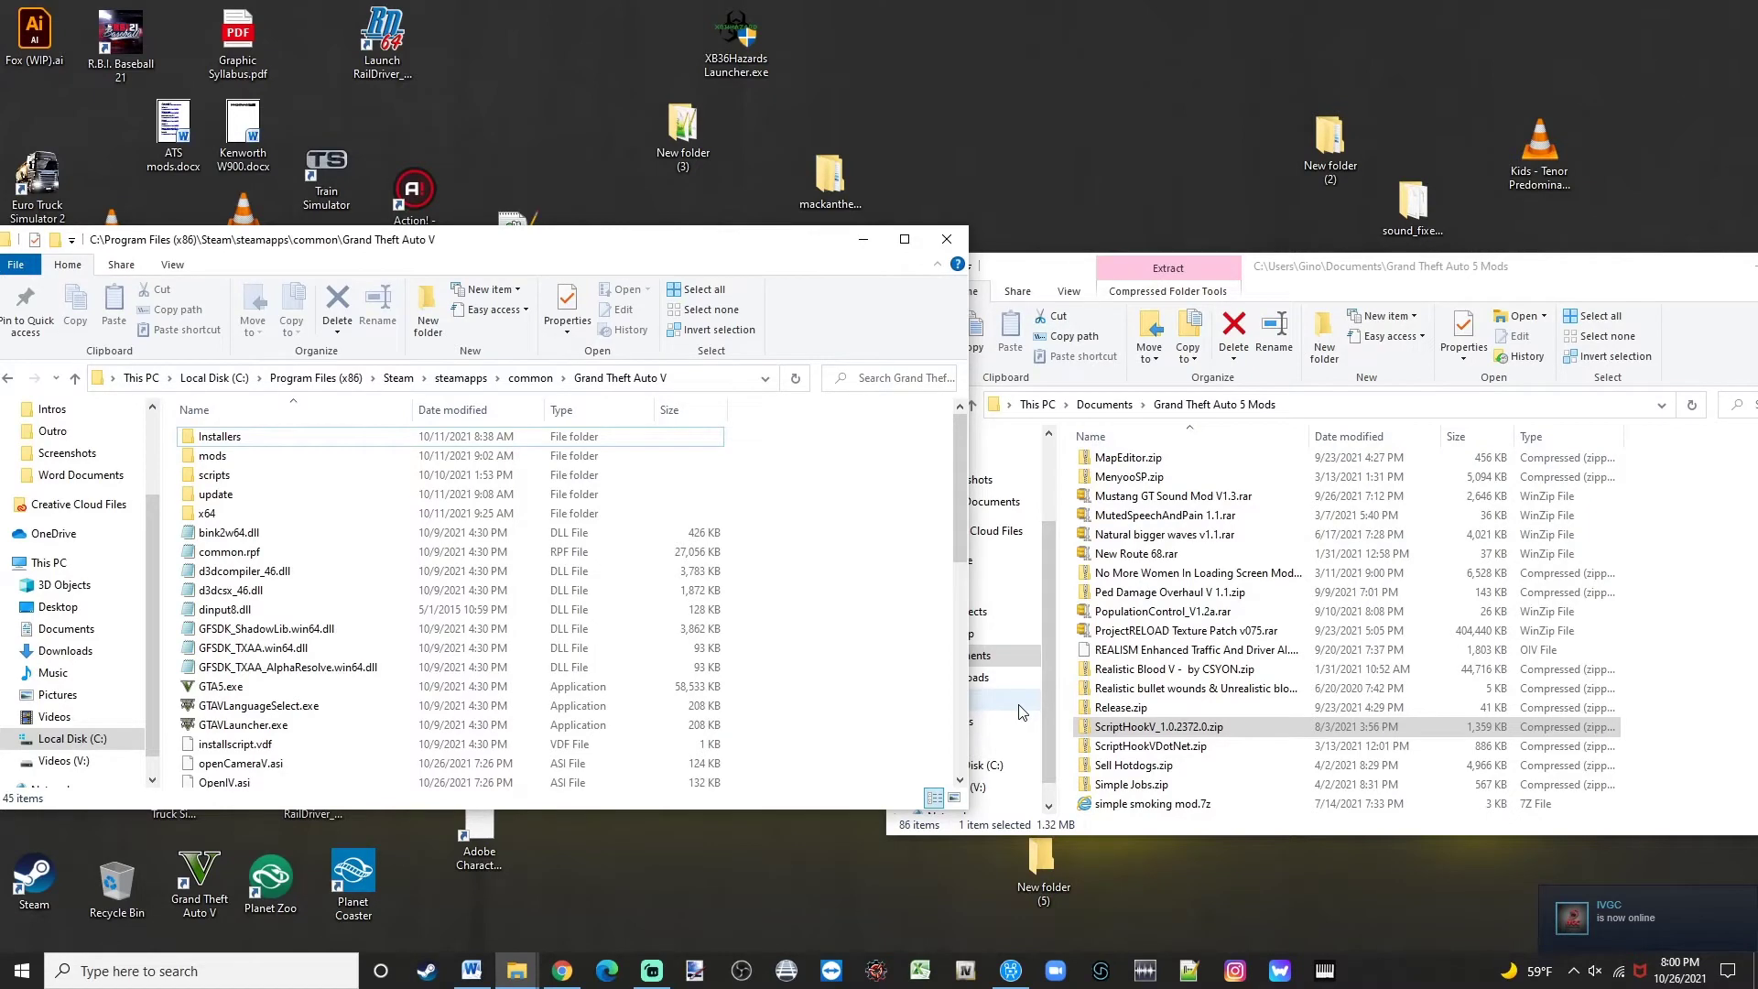
Go up from the Grand Theft Auto 5 Mods folder to Documents and open the LSPDFR Mods folder.
left_click(1101, 406)
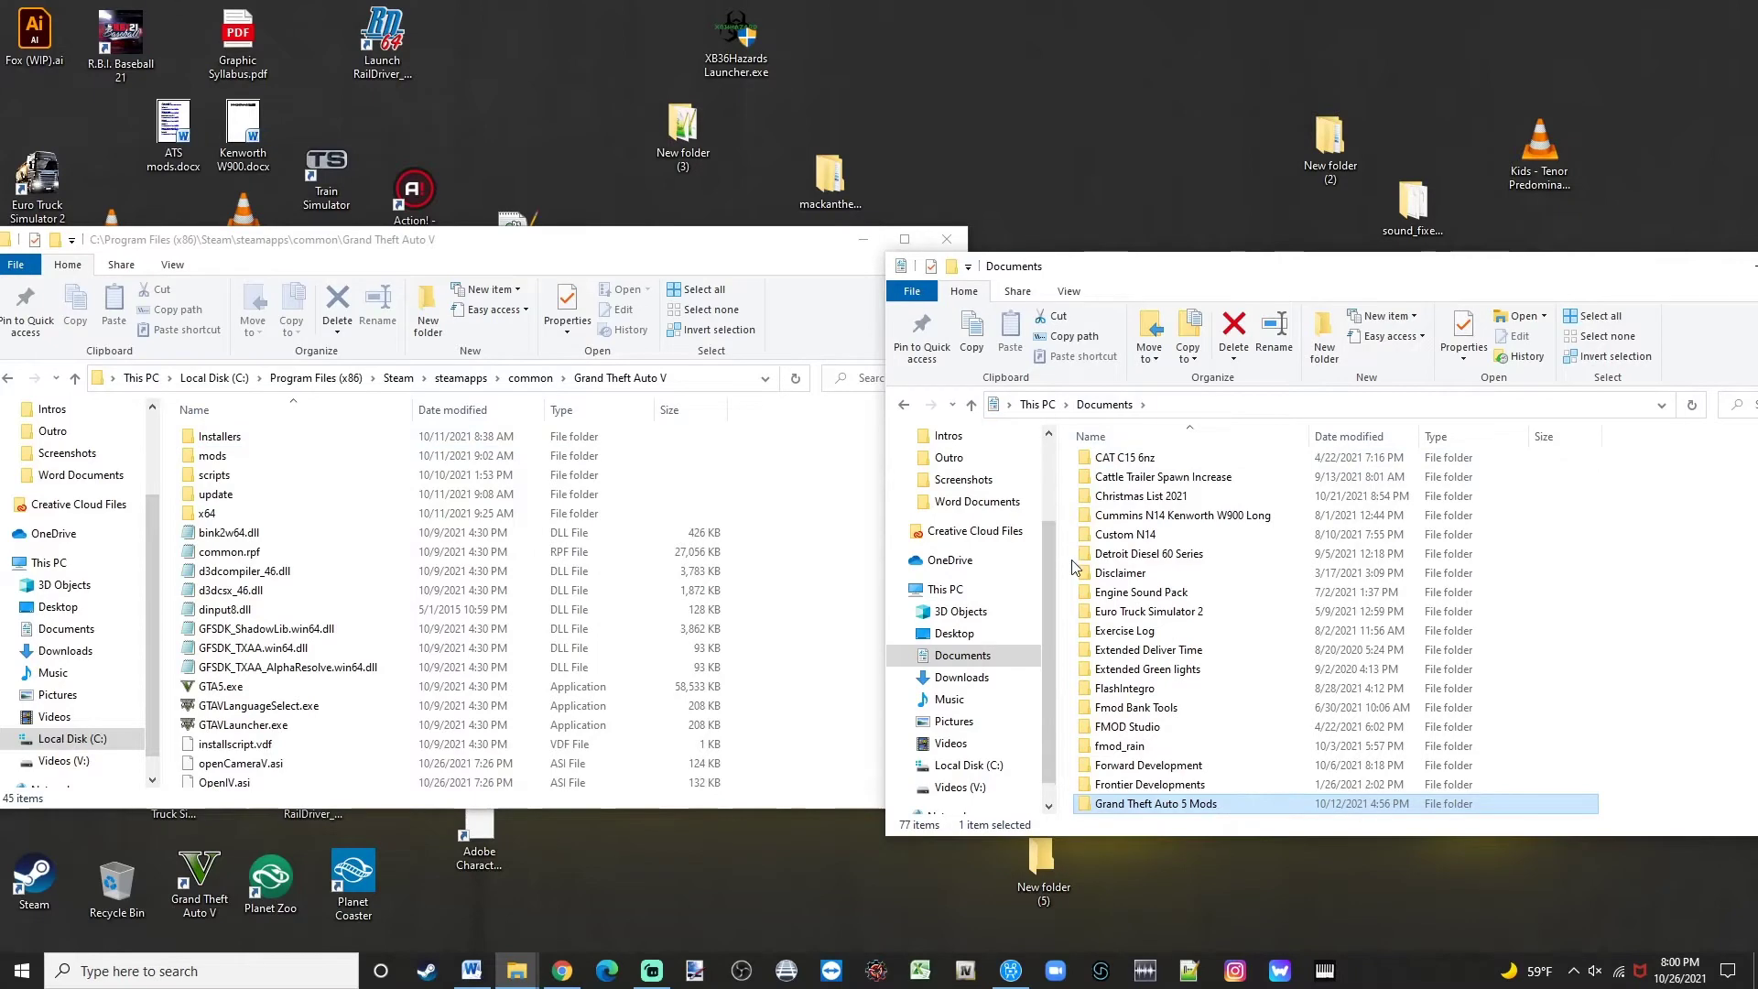
scroll(1089, 586, "down", 3)
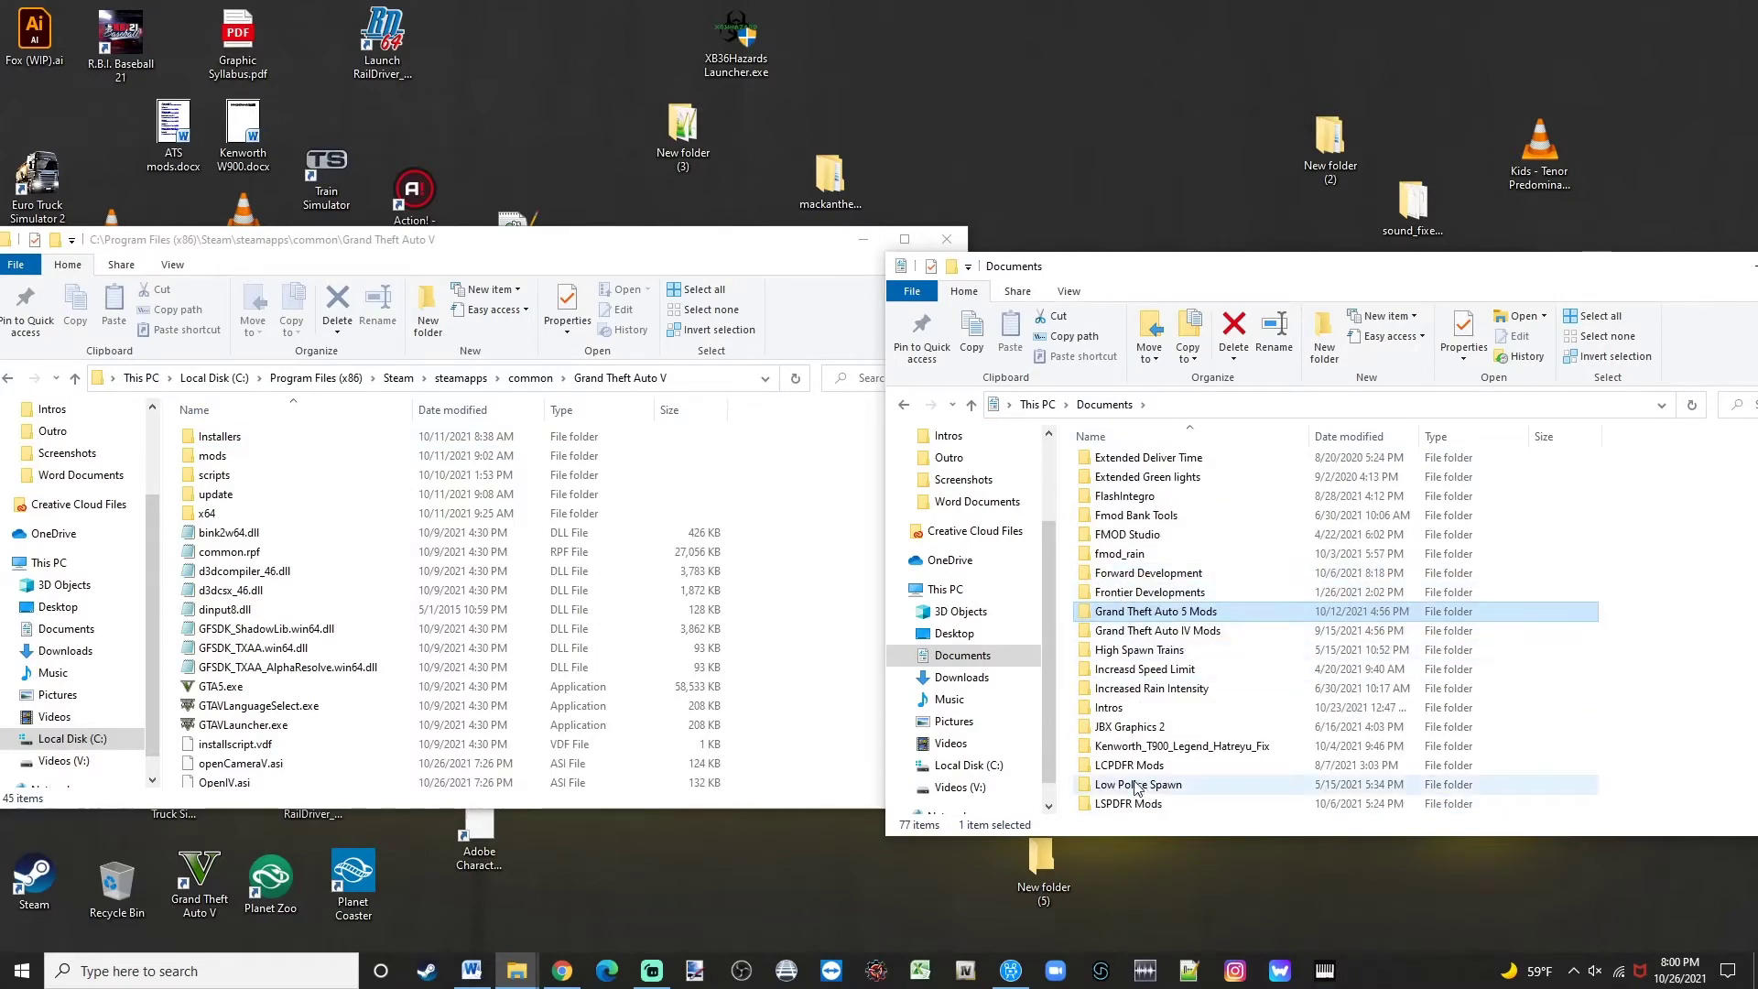
left_click(1111, 808)
left_click(1111, 807)
double_click(1111, 807)
key("Return")
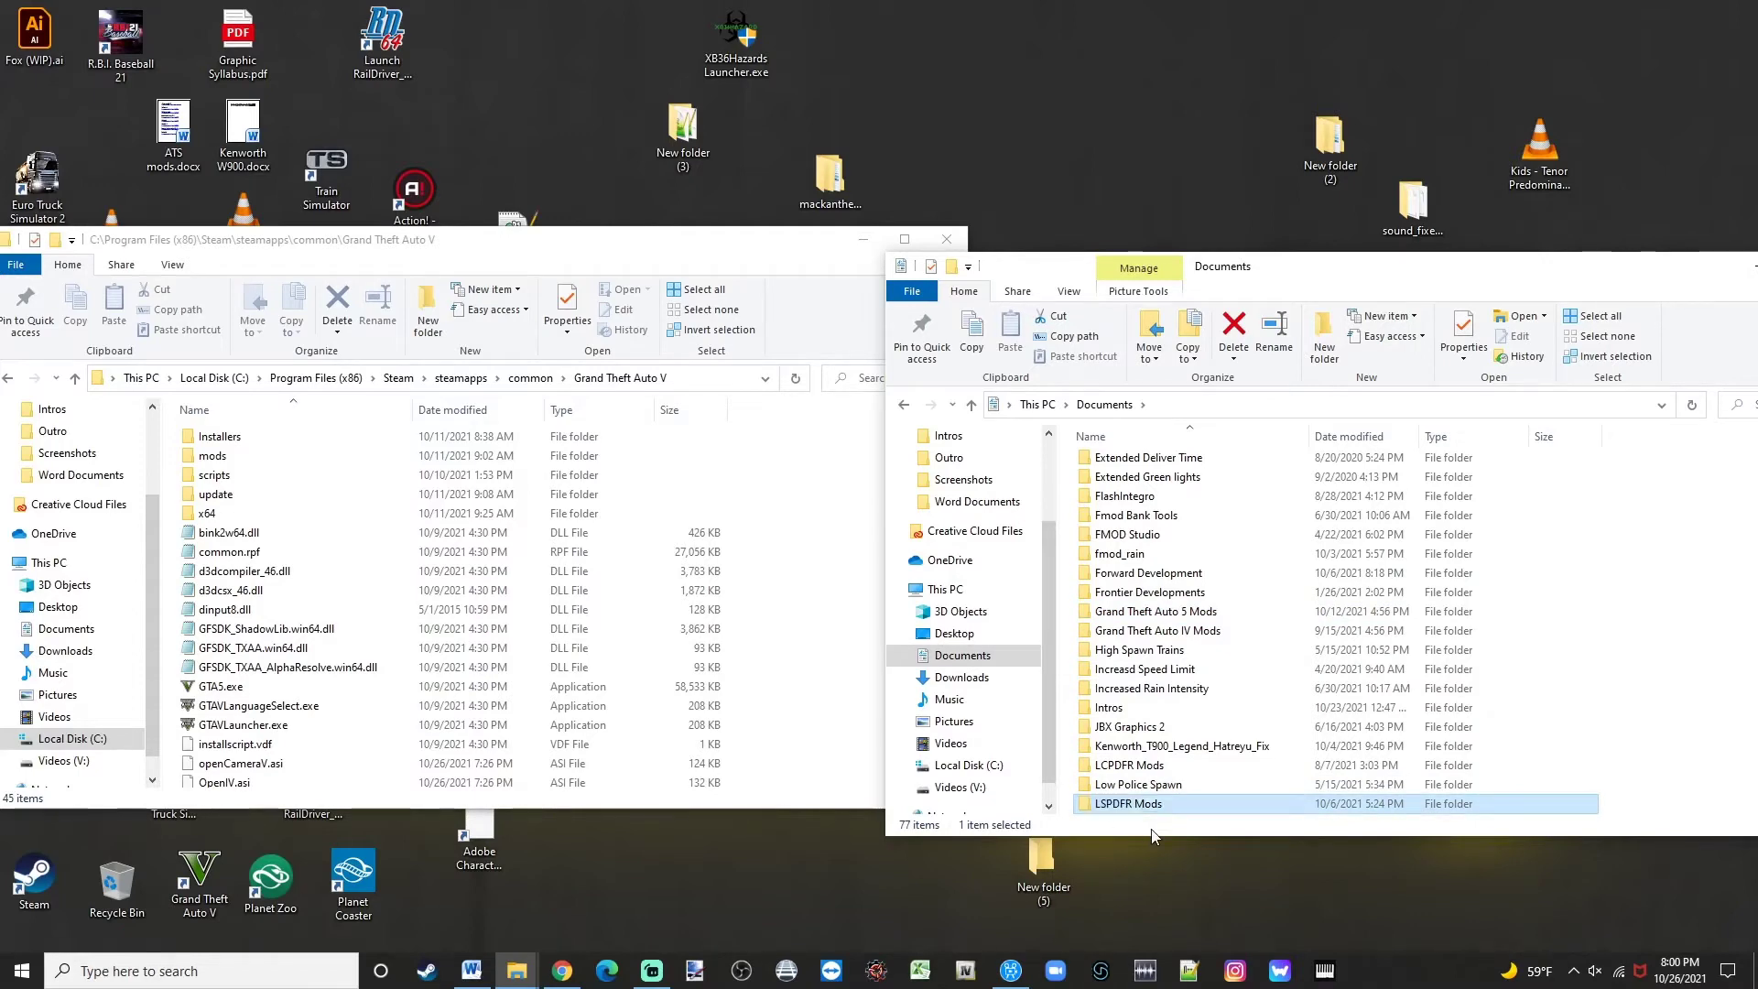
key("Return")
Open the LSPDFR_049_7874_Manual_Install.zip archive in WinRAR.
scroll(1116, 725, "down", 3)
scroll(1116, 726, "down", 3)
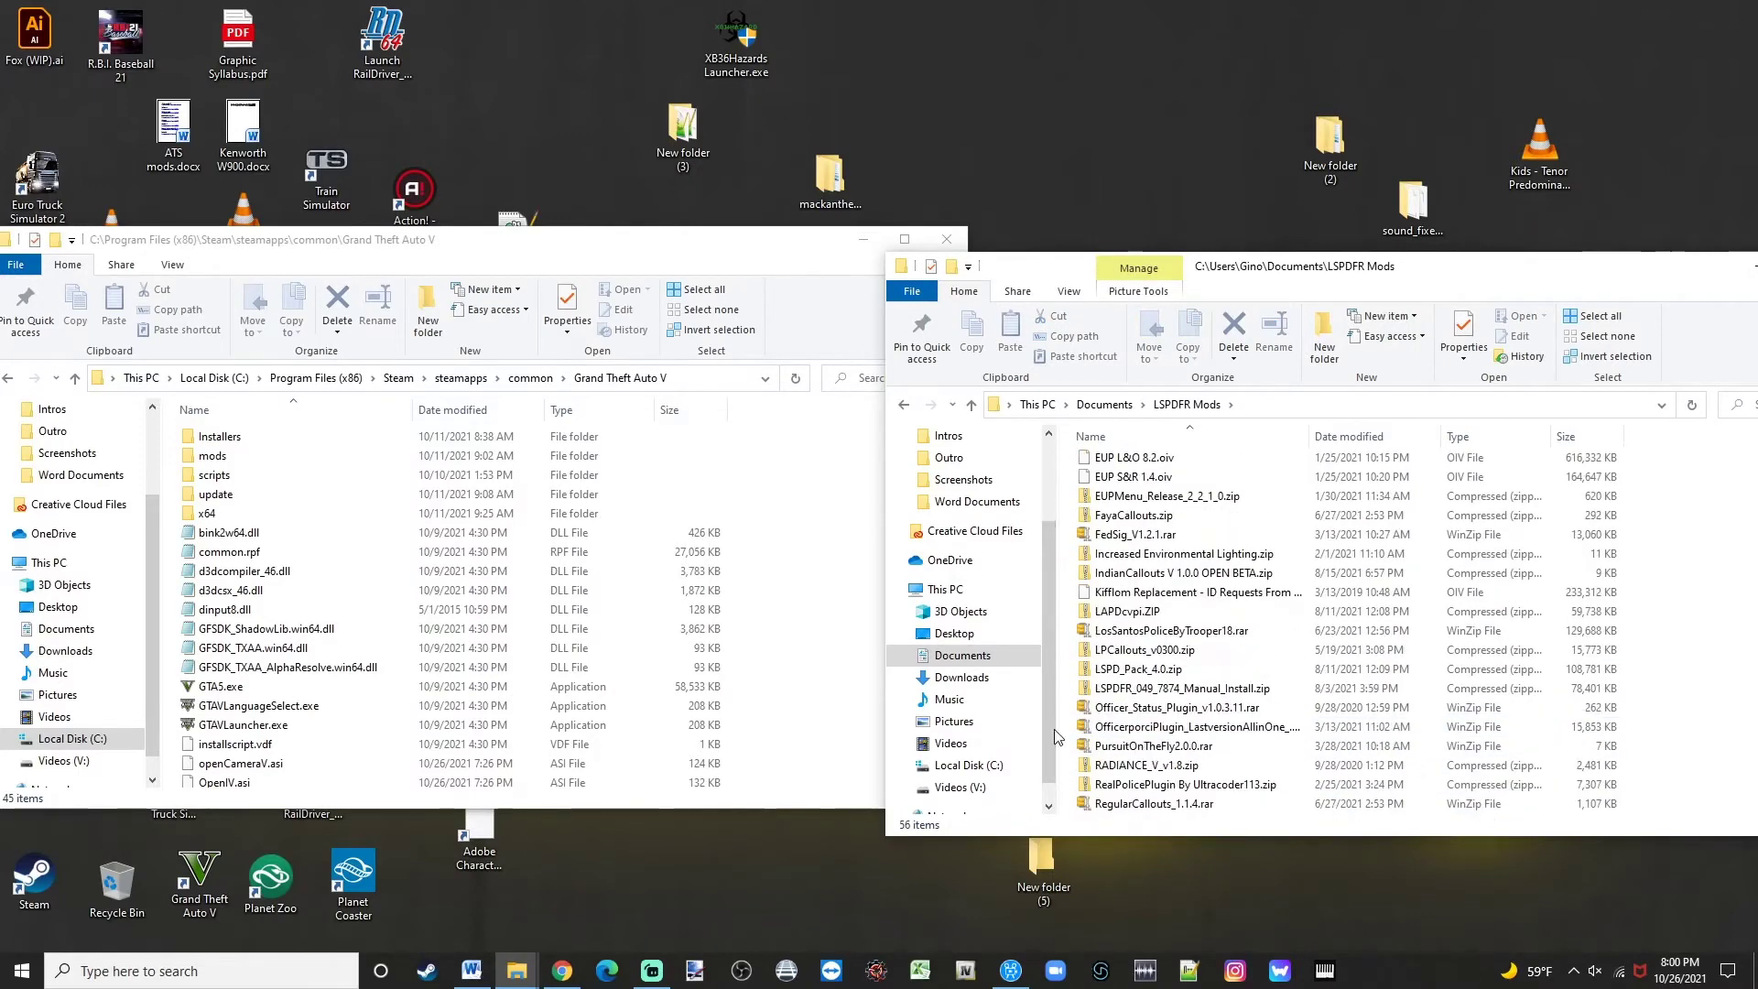
right_click(1103, 692)
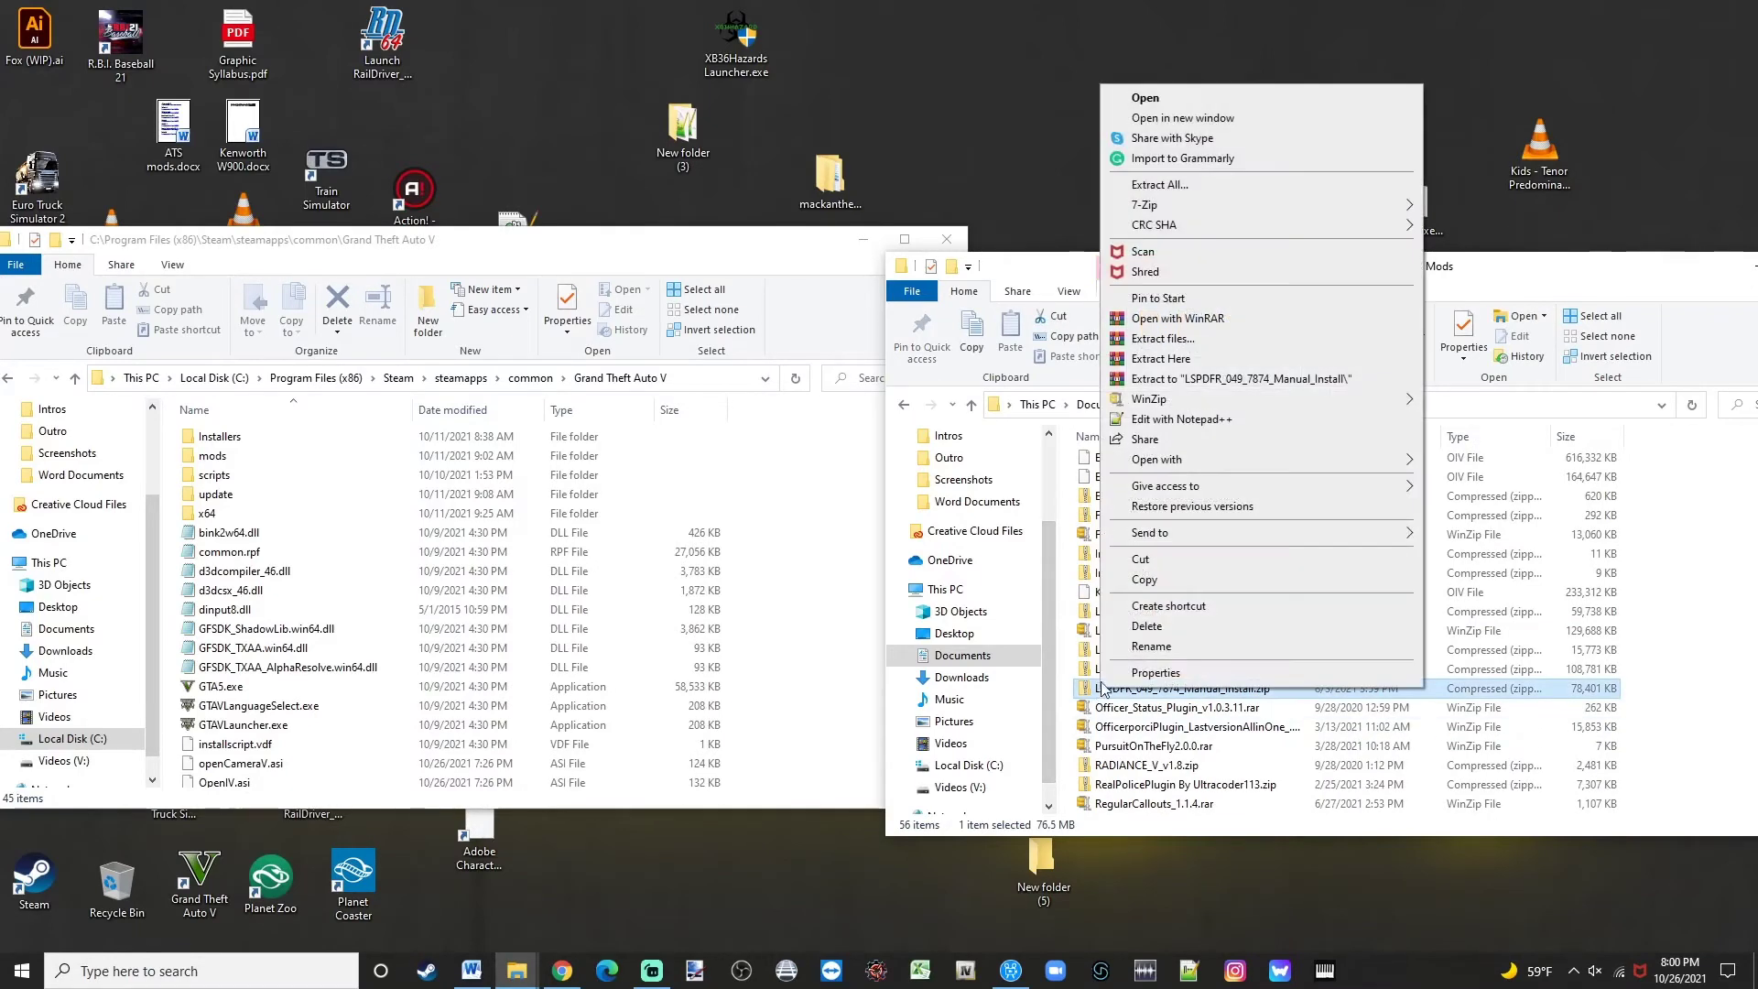
left_click(1174, 320)
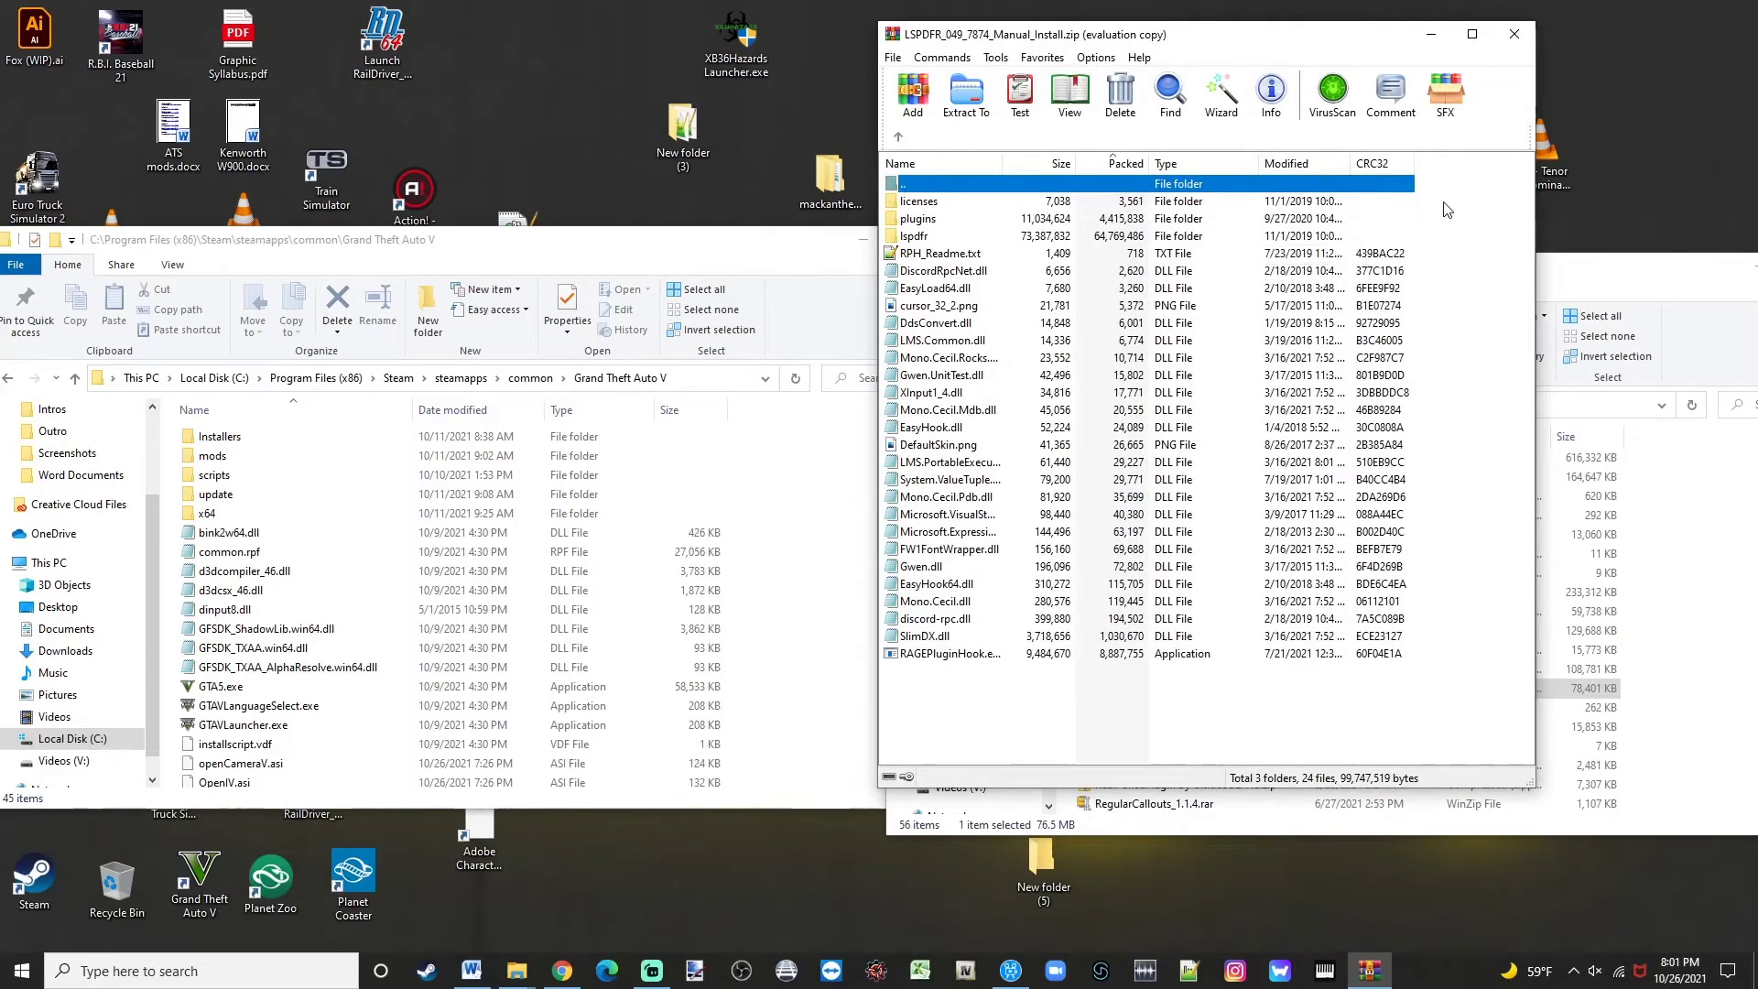
Copy the plugins and lspdfr folders and all loose files except RPH_Readme.txt from the archive into the Grand Theft Auto V folder.
left_click_drag(1420, 204, 1406, 226)
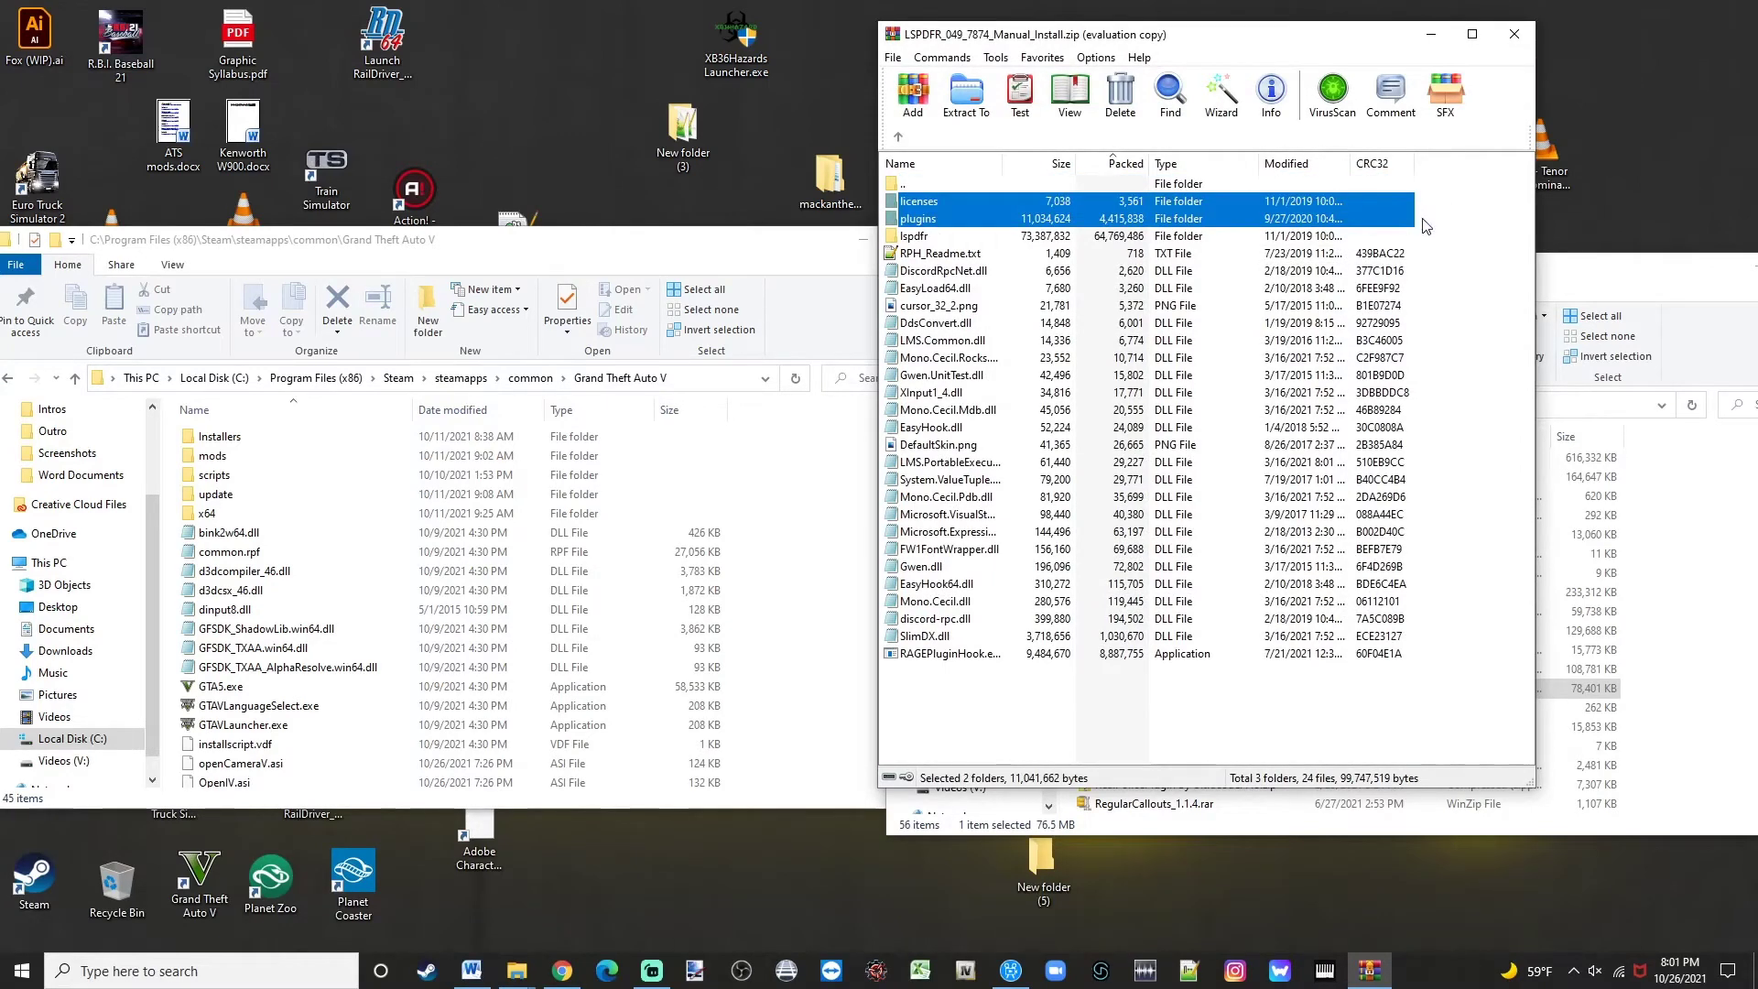
left_click_drag(1435, 232, 805, 641)
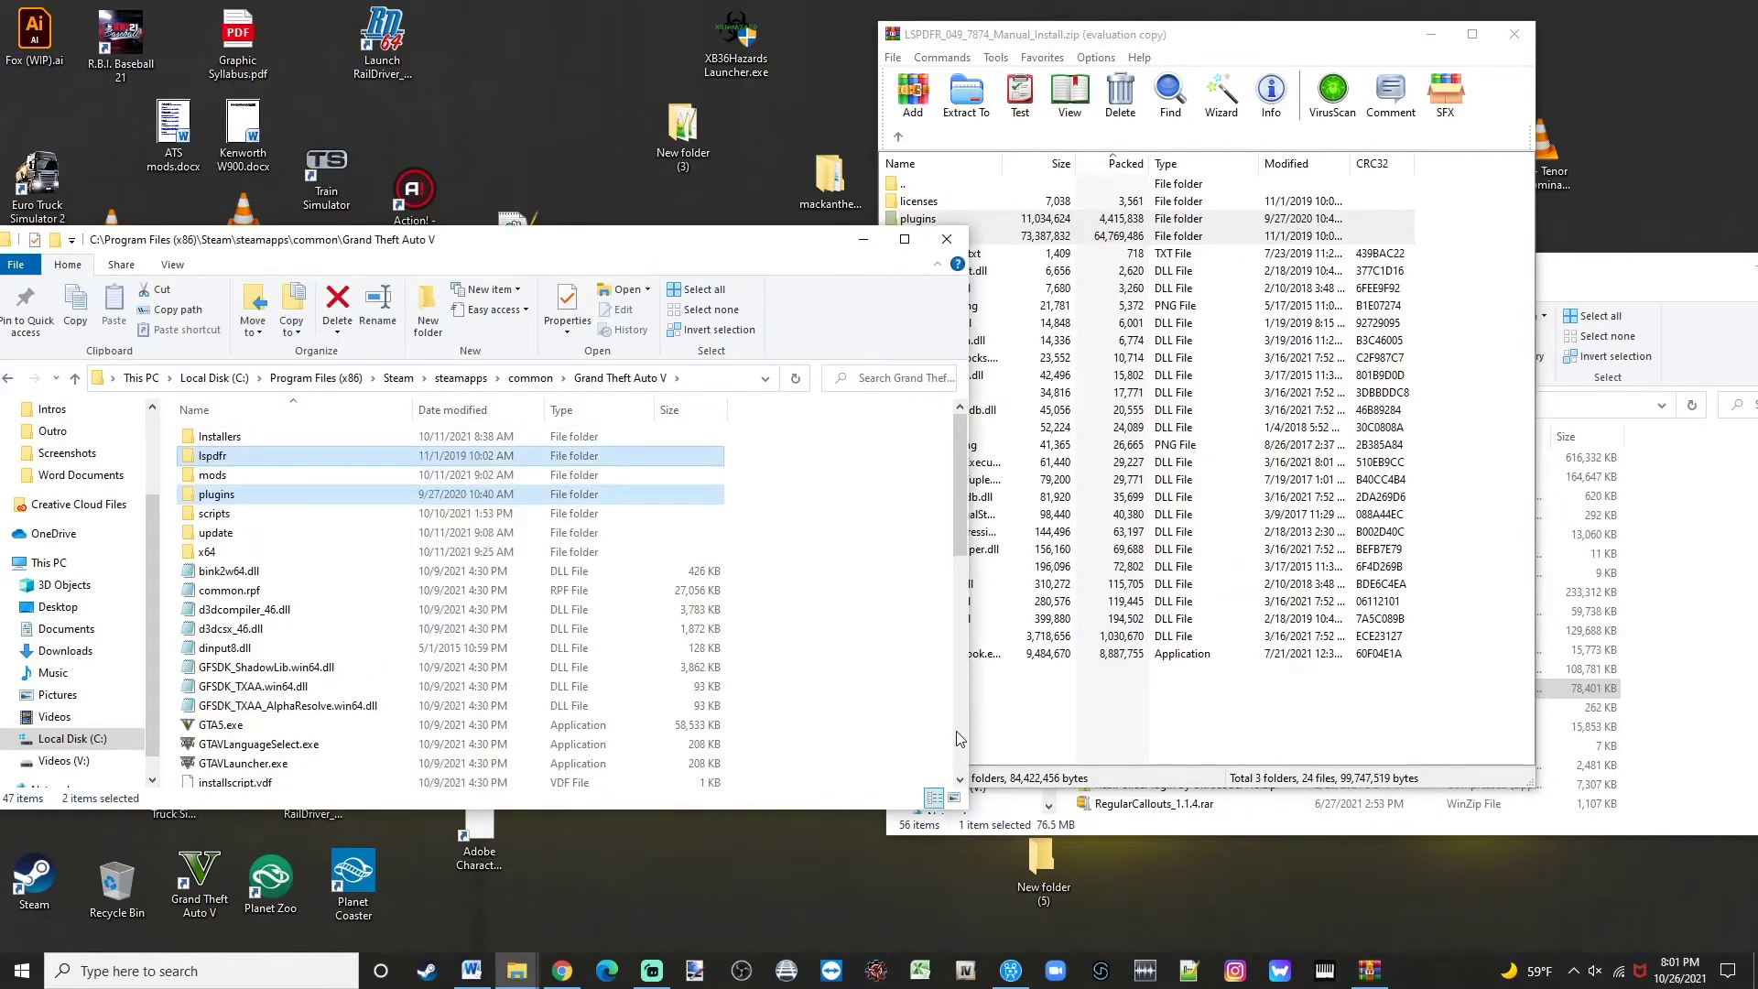
left_click(1033, 706)
left_click_drag(1043, 684, 824, 683)
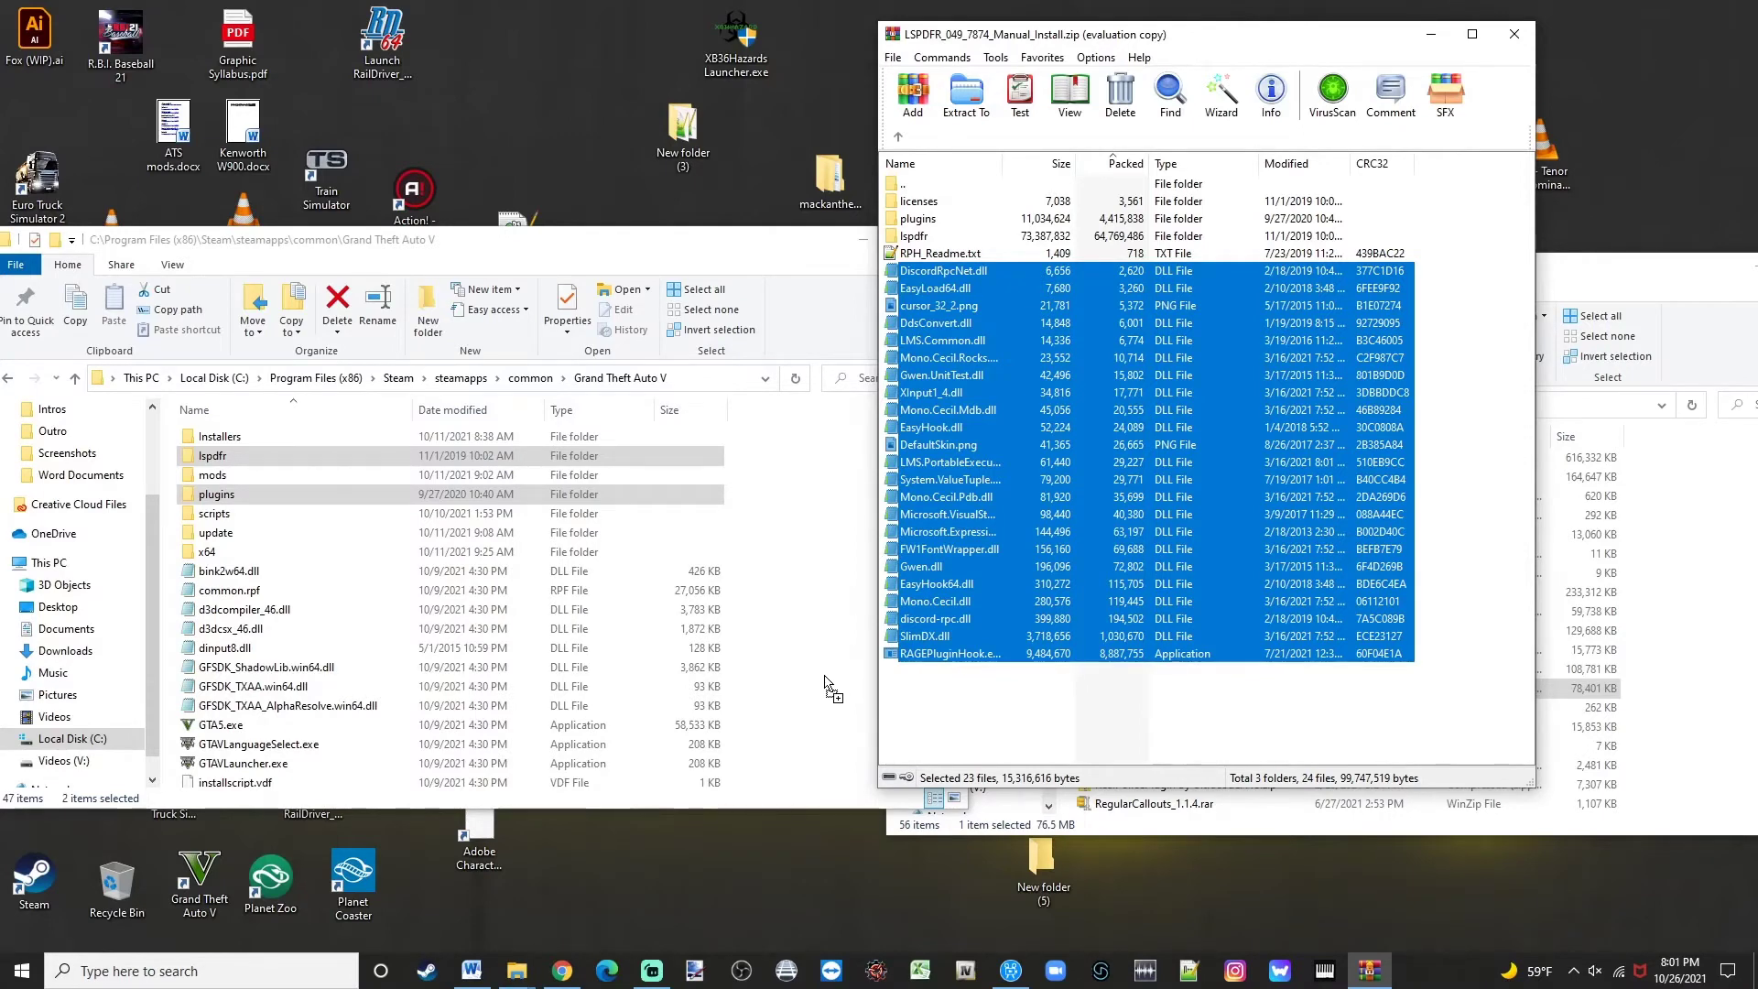
left_click_drag(824, 684, 824, 684)
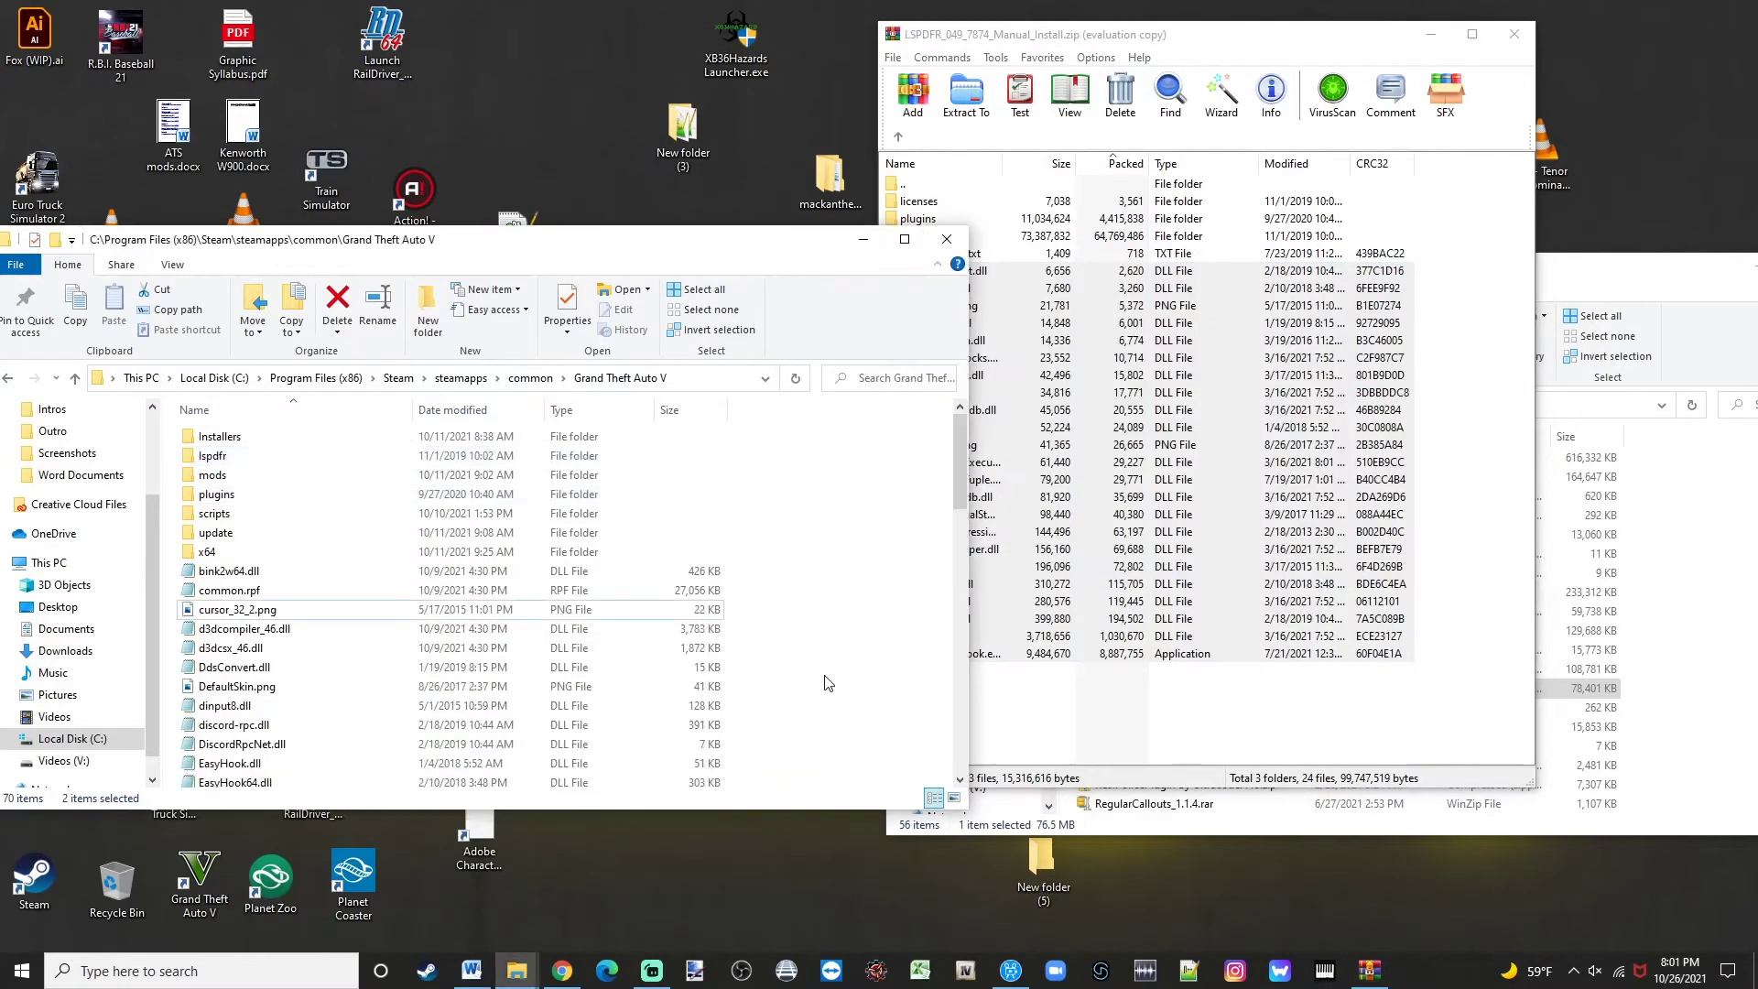
Refresh the Grand Theft Auto V folder, check the contents of its lspdfr subfolder and return to the game folder.
left_click(794, 392)
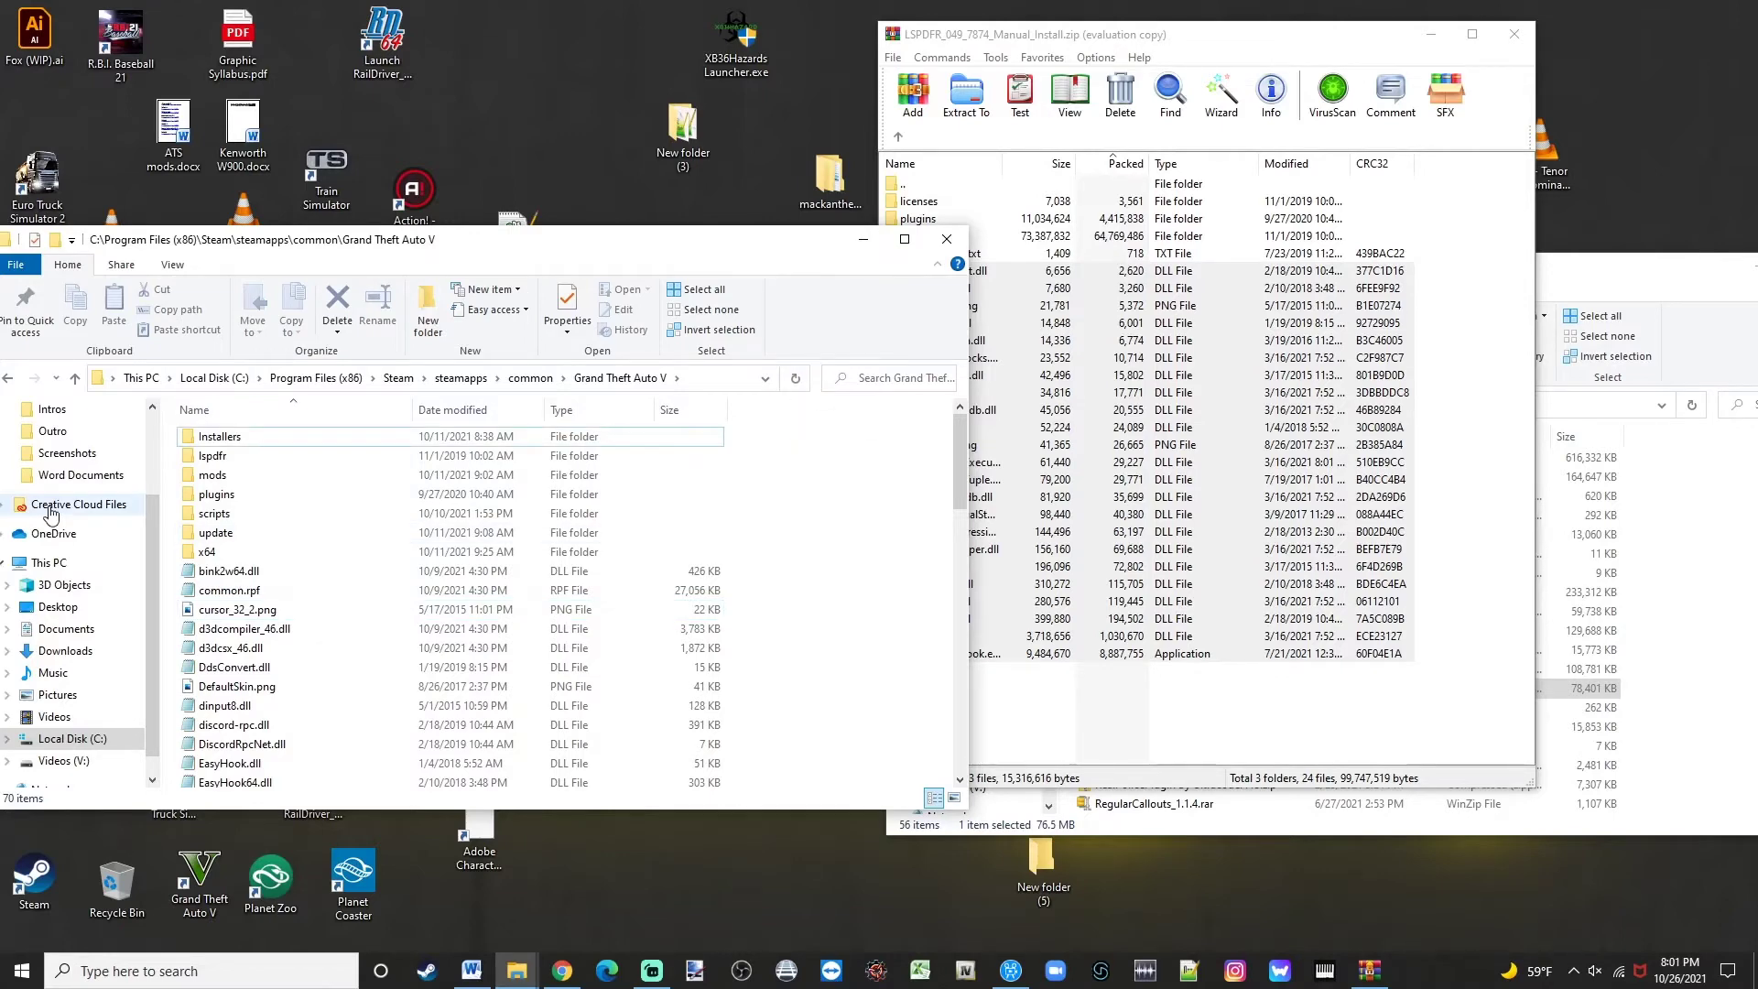
double_click(213, 457)
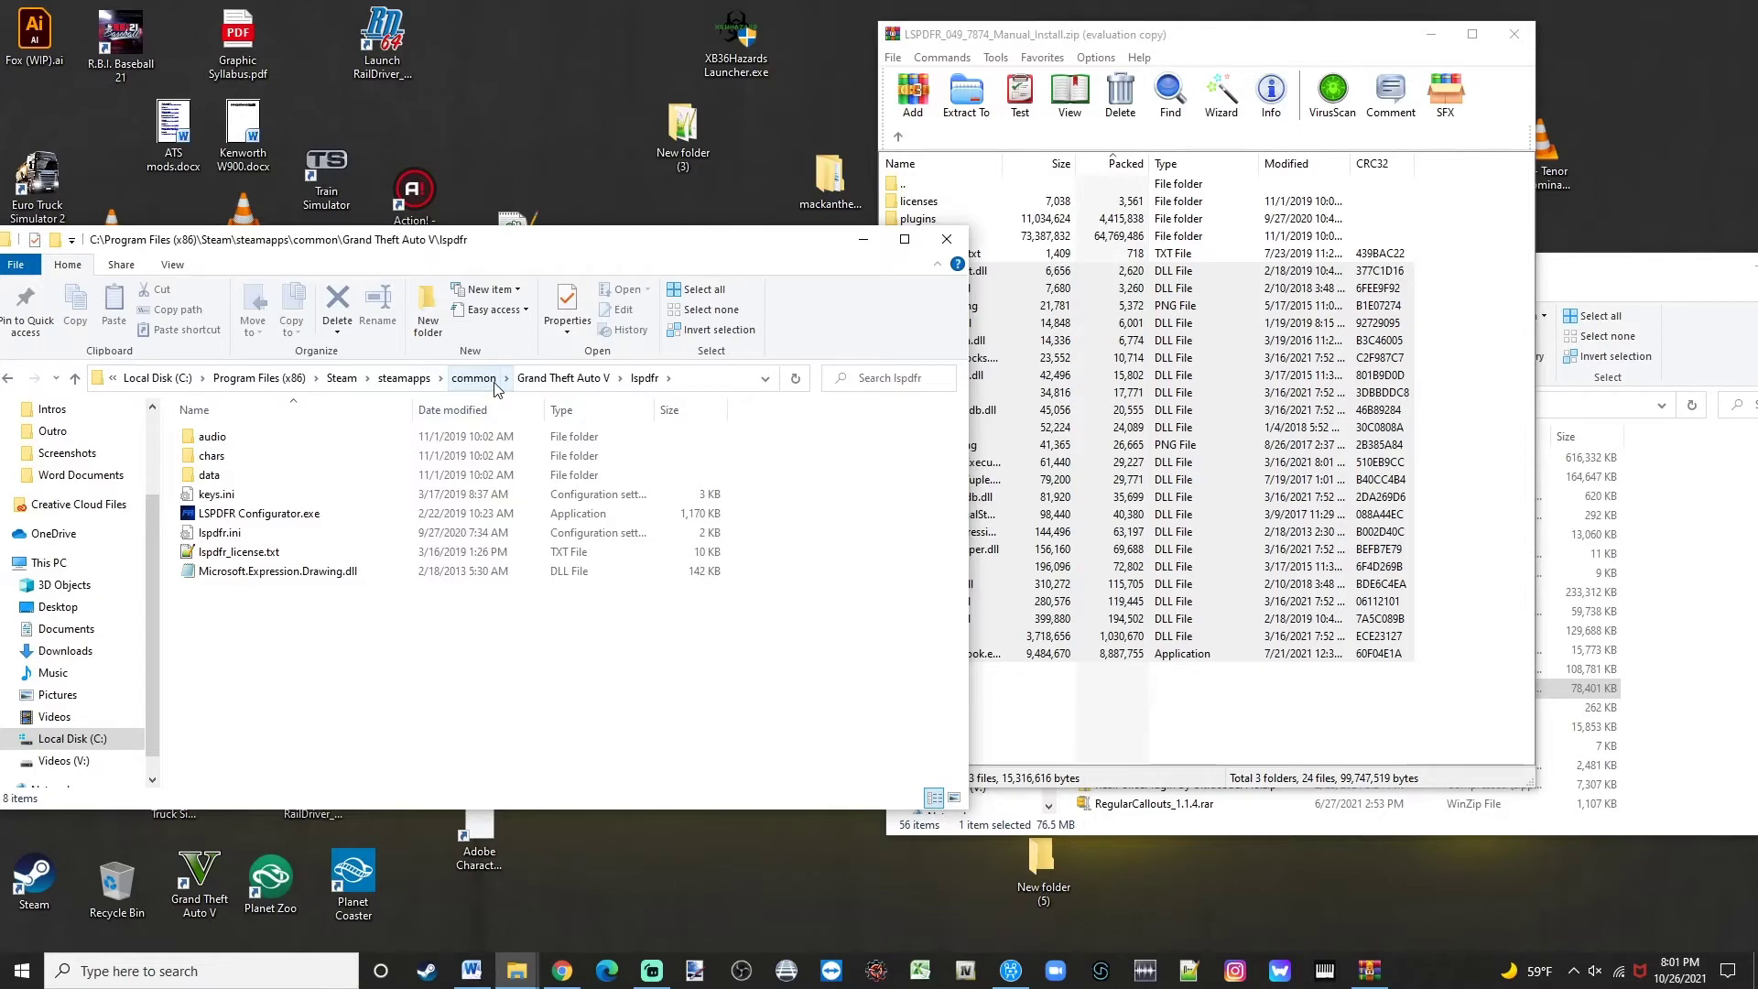
left_click(563, 377)
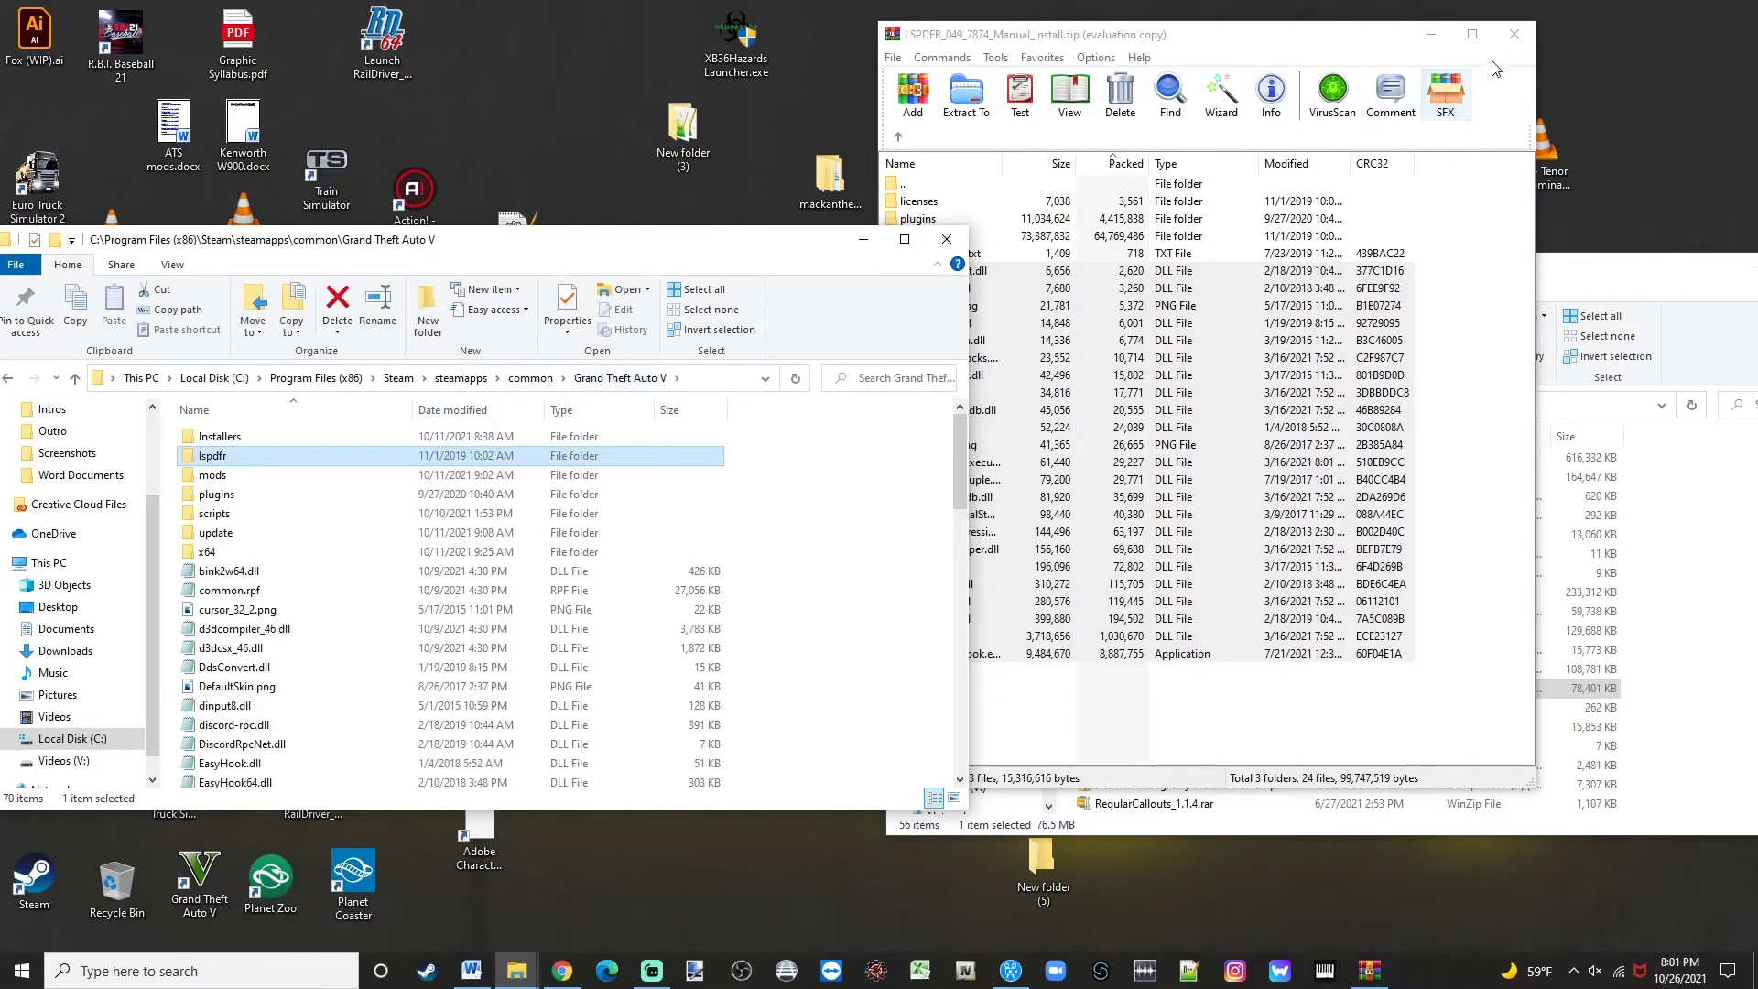
Close the LSPDFR_049_7874_Manual_Install.zip archive and the LSPDFR Mods folder window.
left_click(1514, 34)
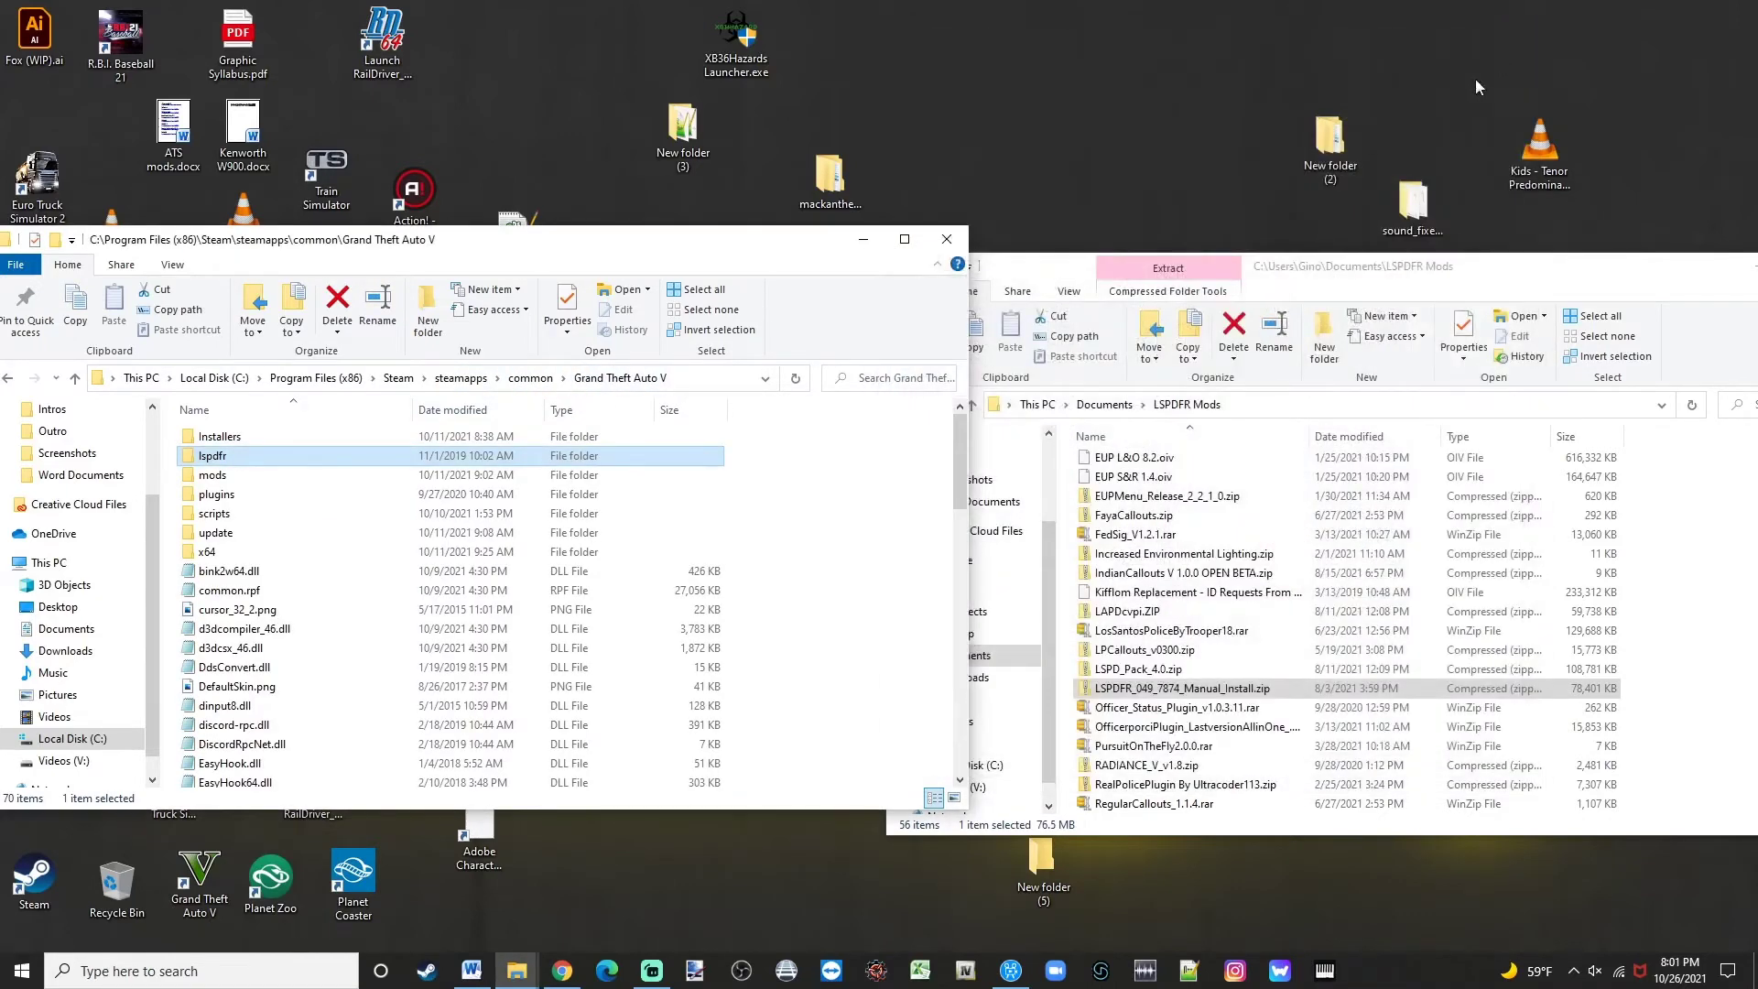
left_click_drag(1566, 275, 1348, 322)
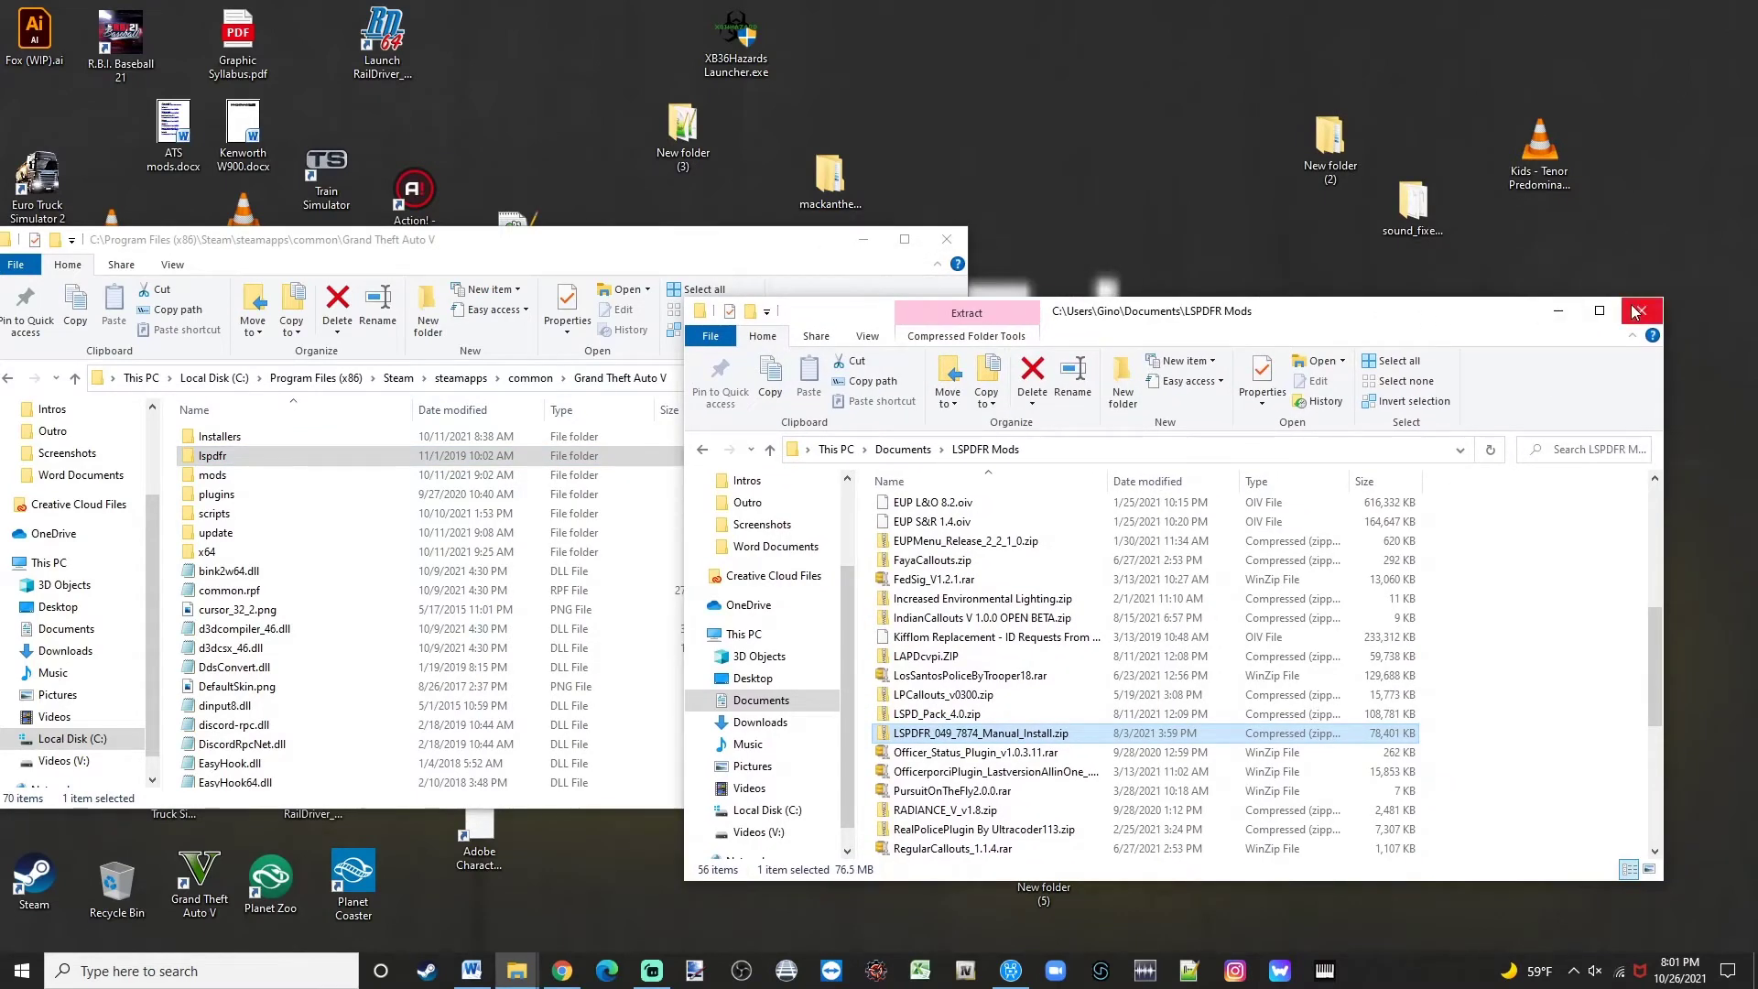
left_click(1600, 310)
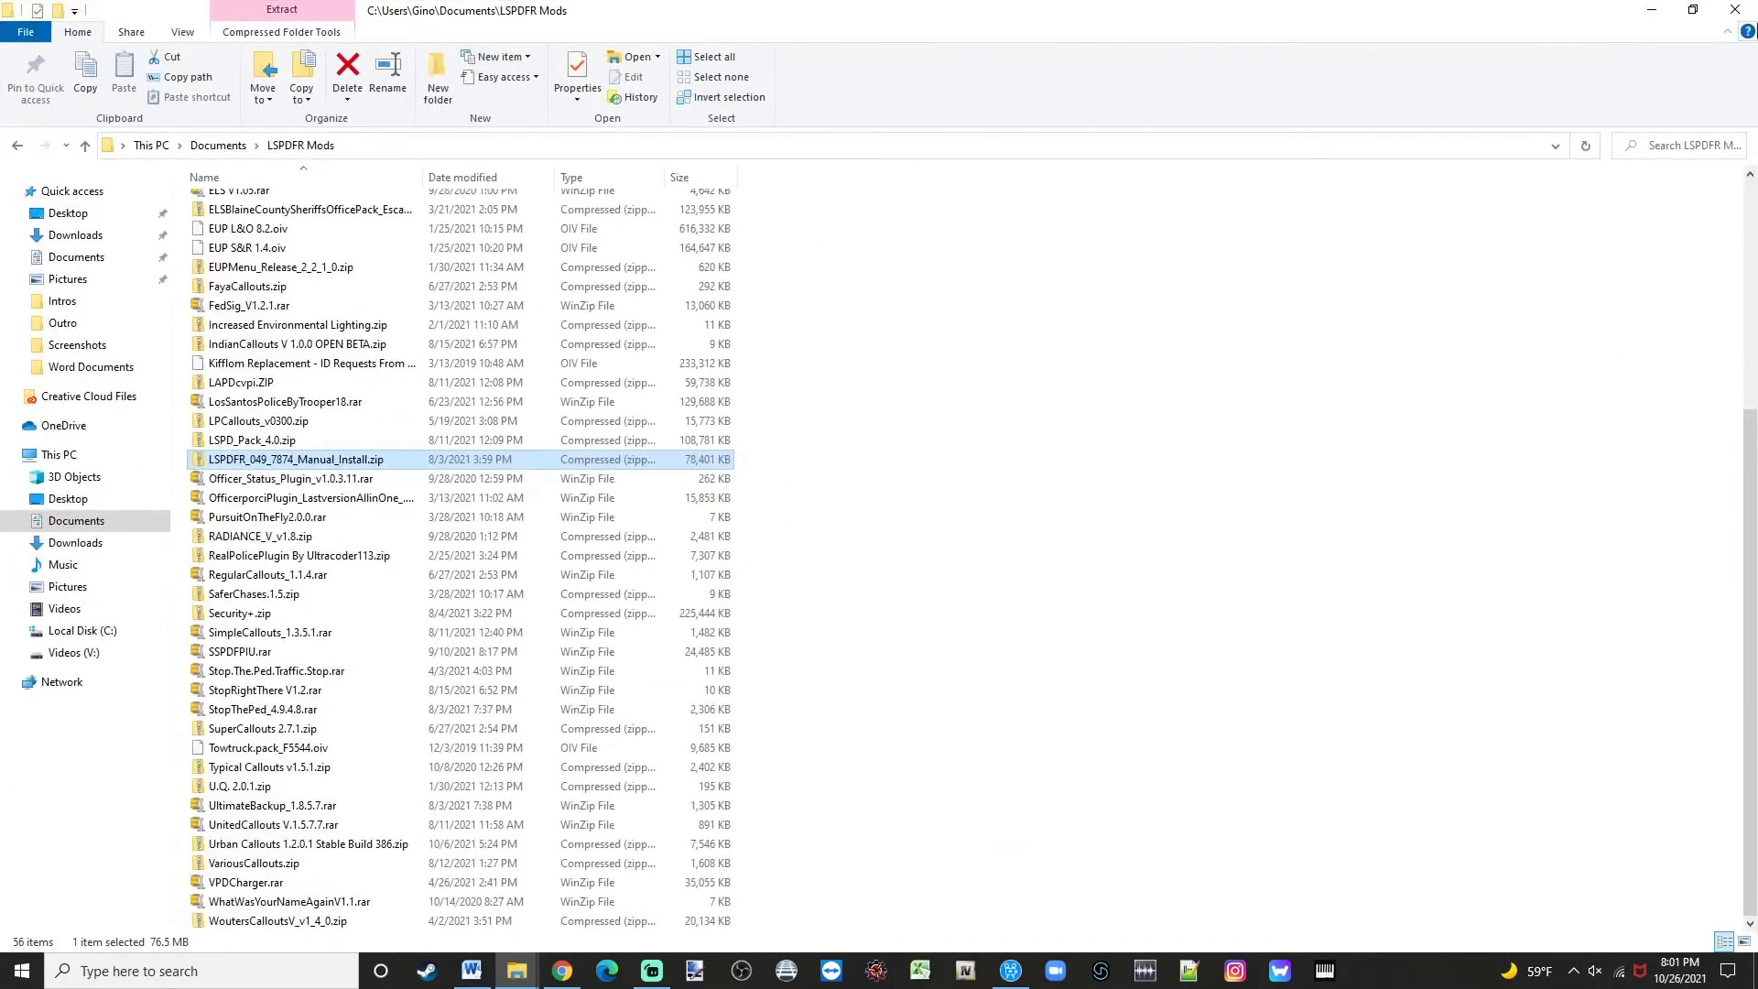
left_click(1692, 11)
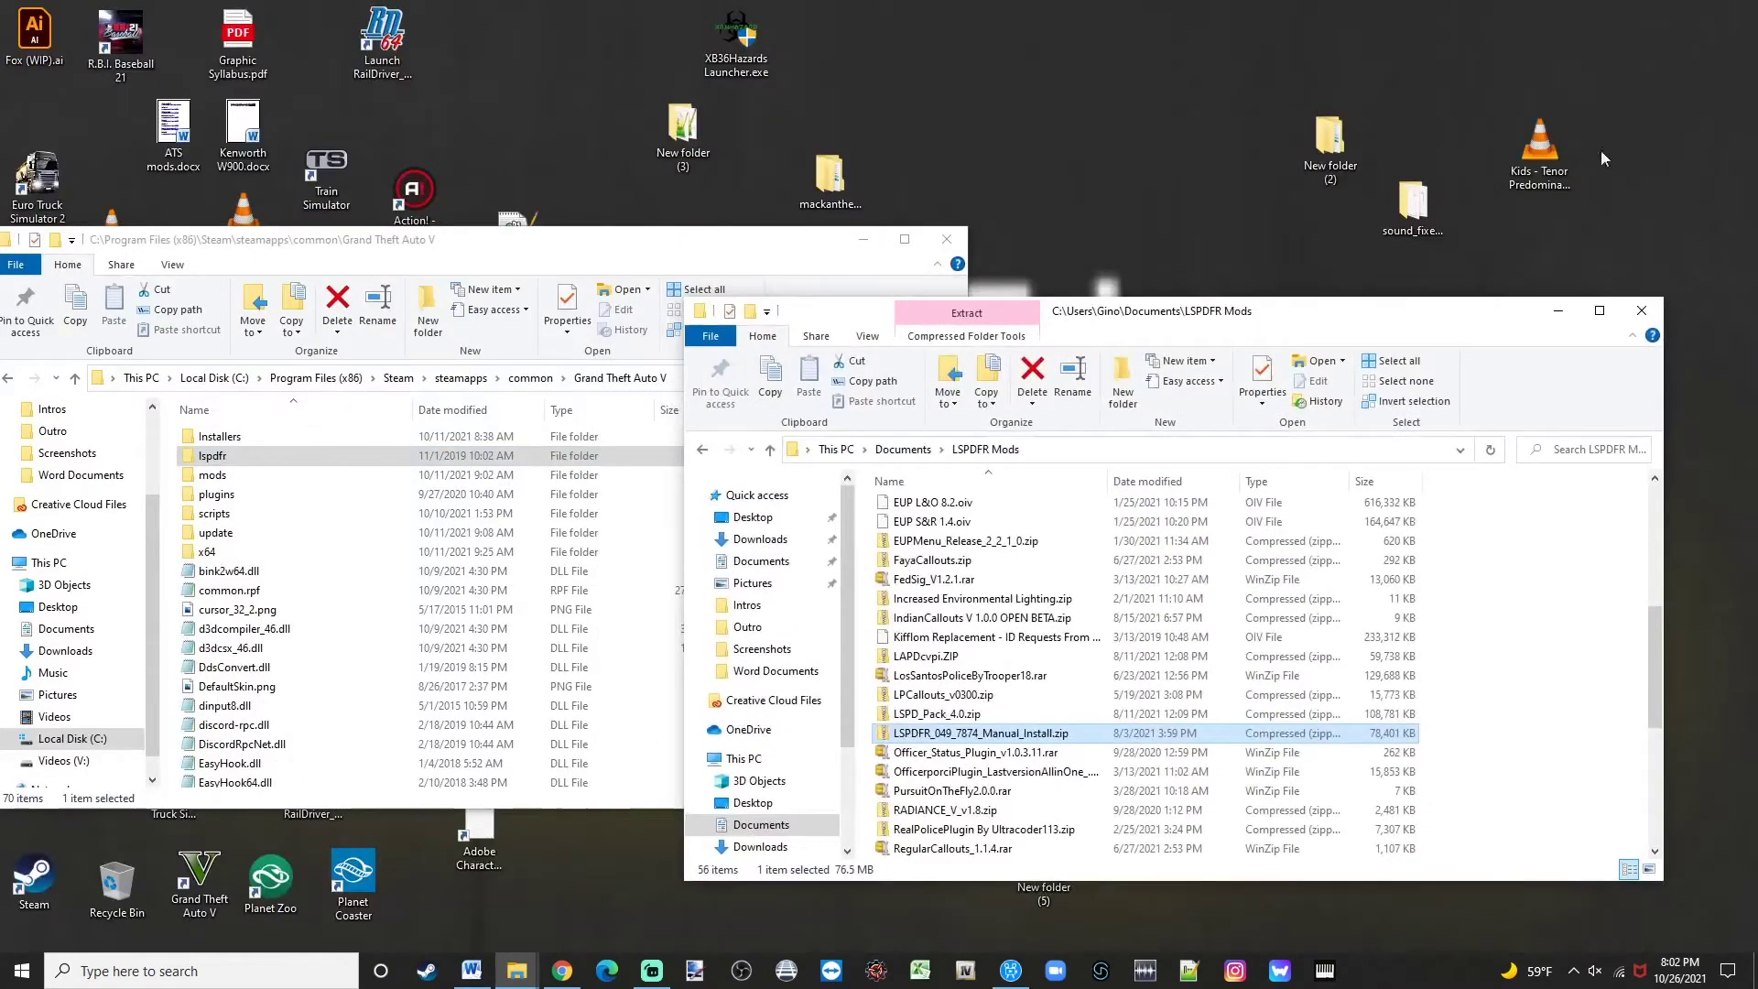
left_click(1631, 316)
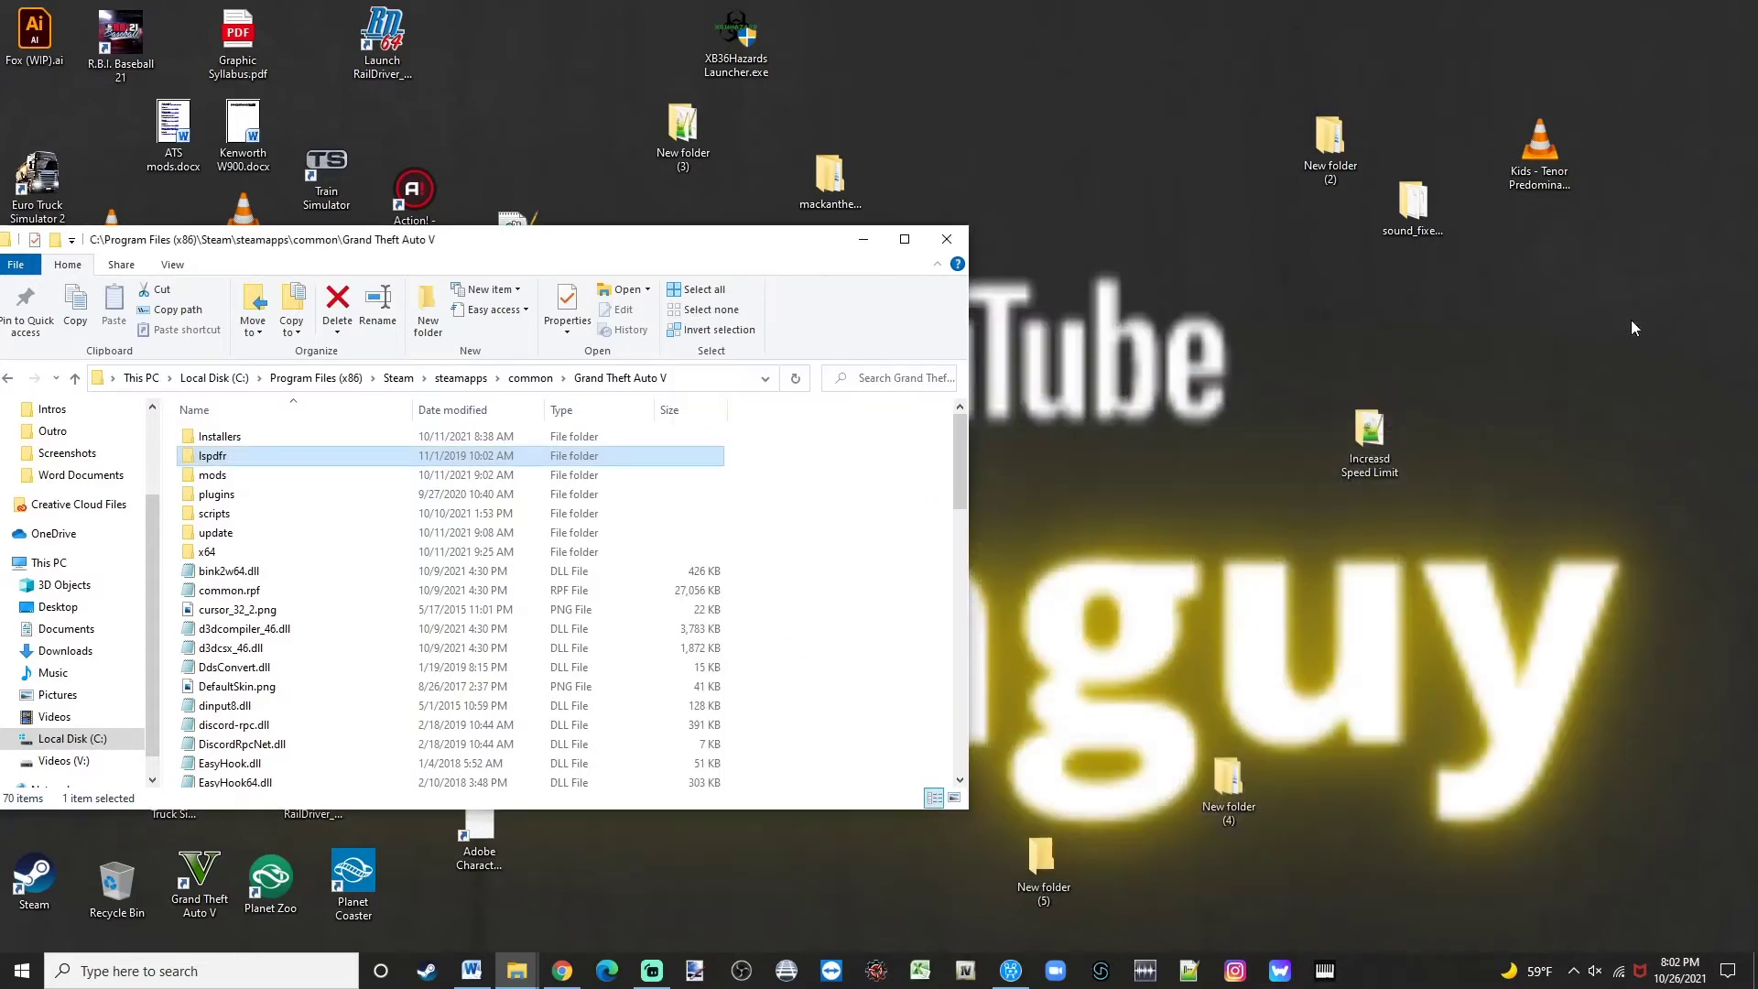
Pin RAGEPluginHook.exe from the Grand Theft Auto V folder to the taskbar.
left_click(721, 590)
scroll(721, 589, "down", 10)
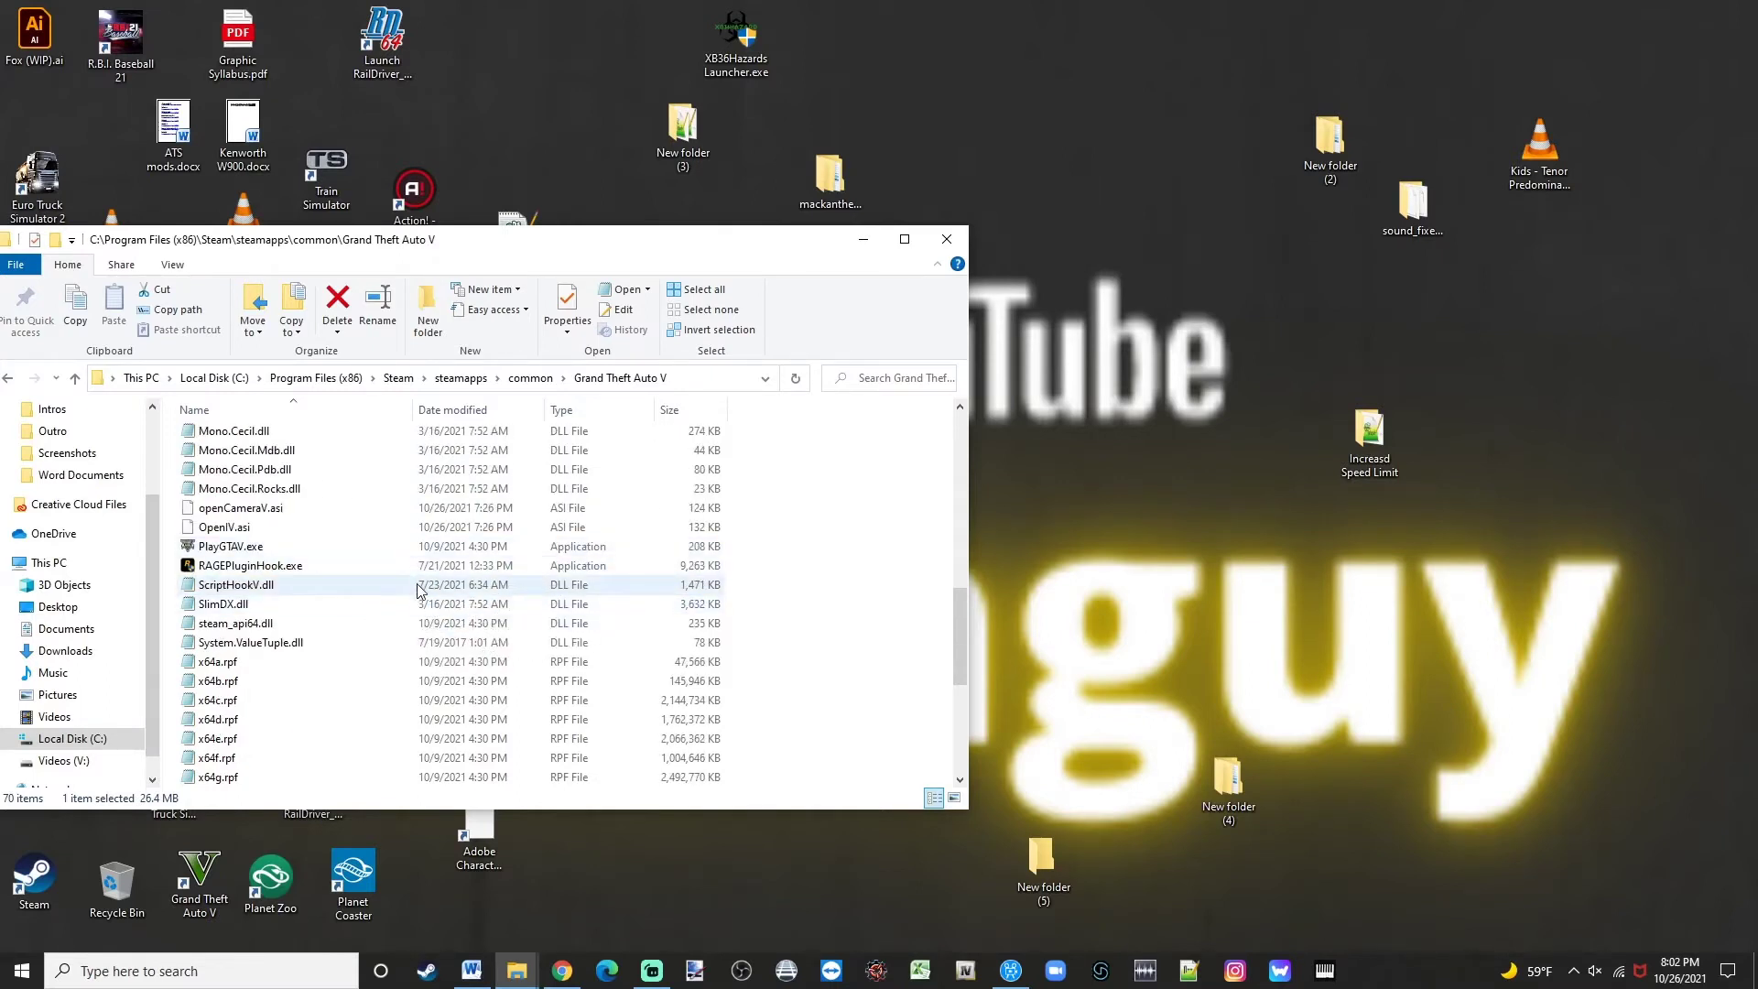
left_click(326, 567)
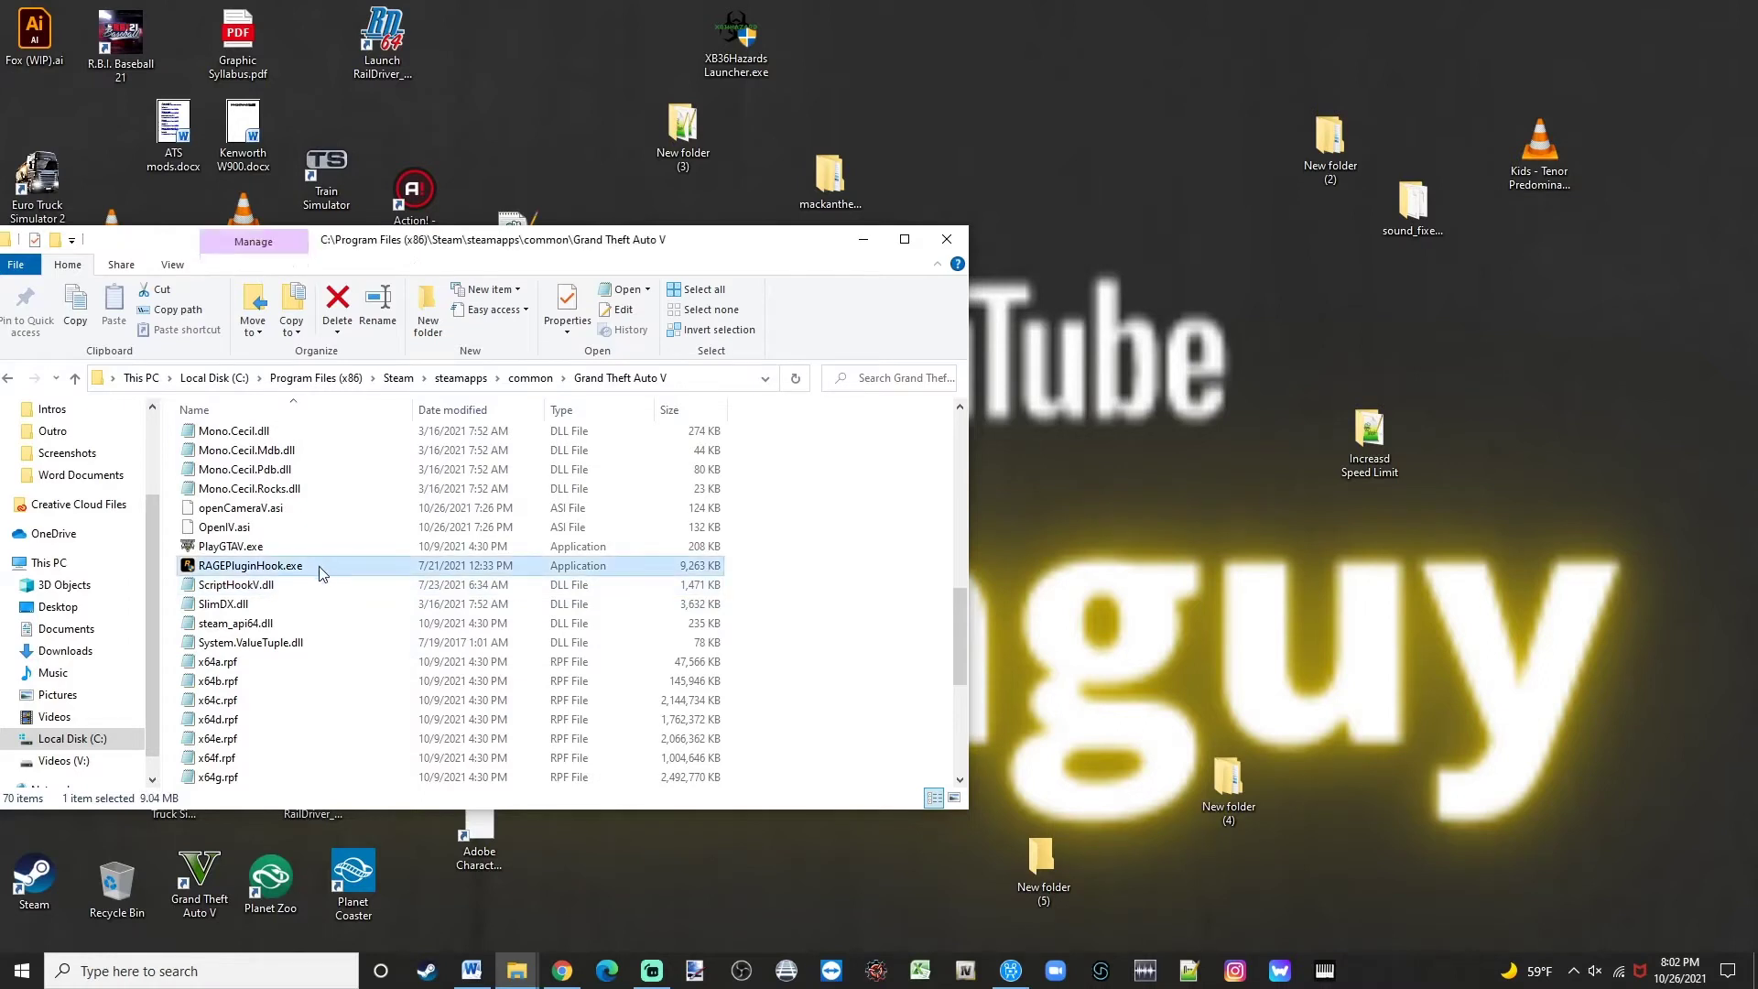
right_click(206, 572)
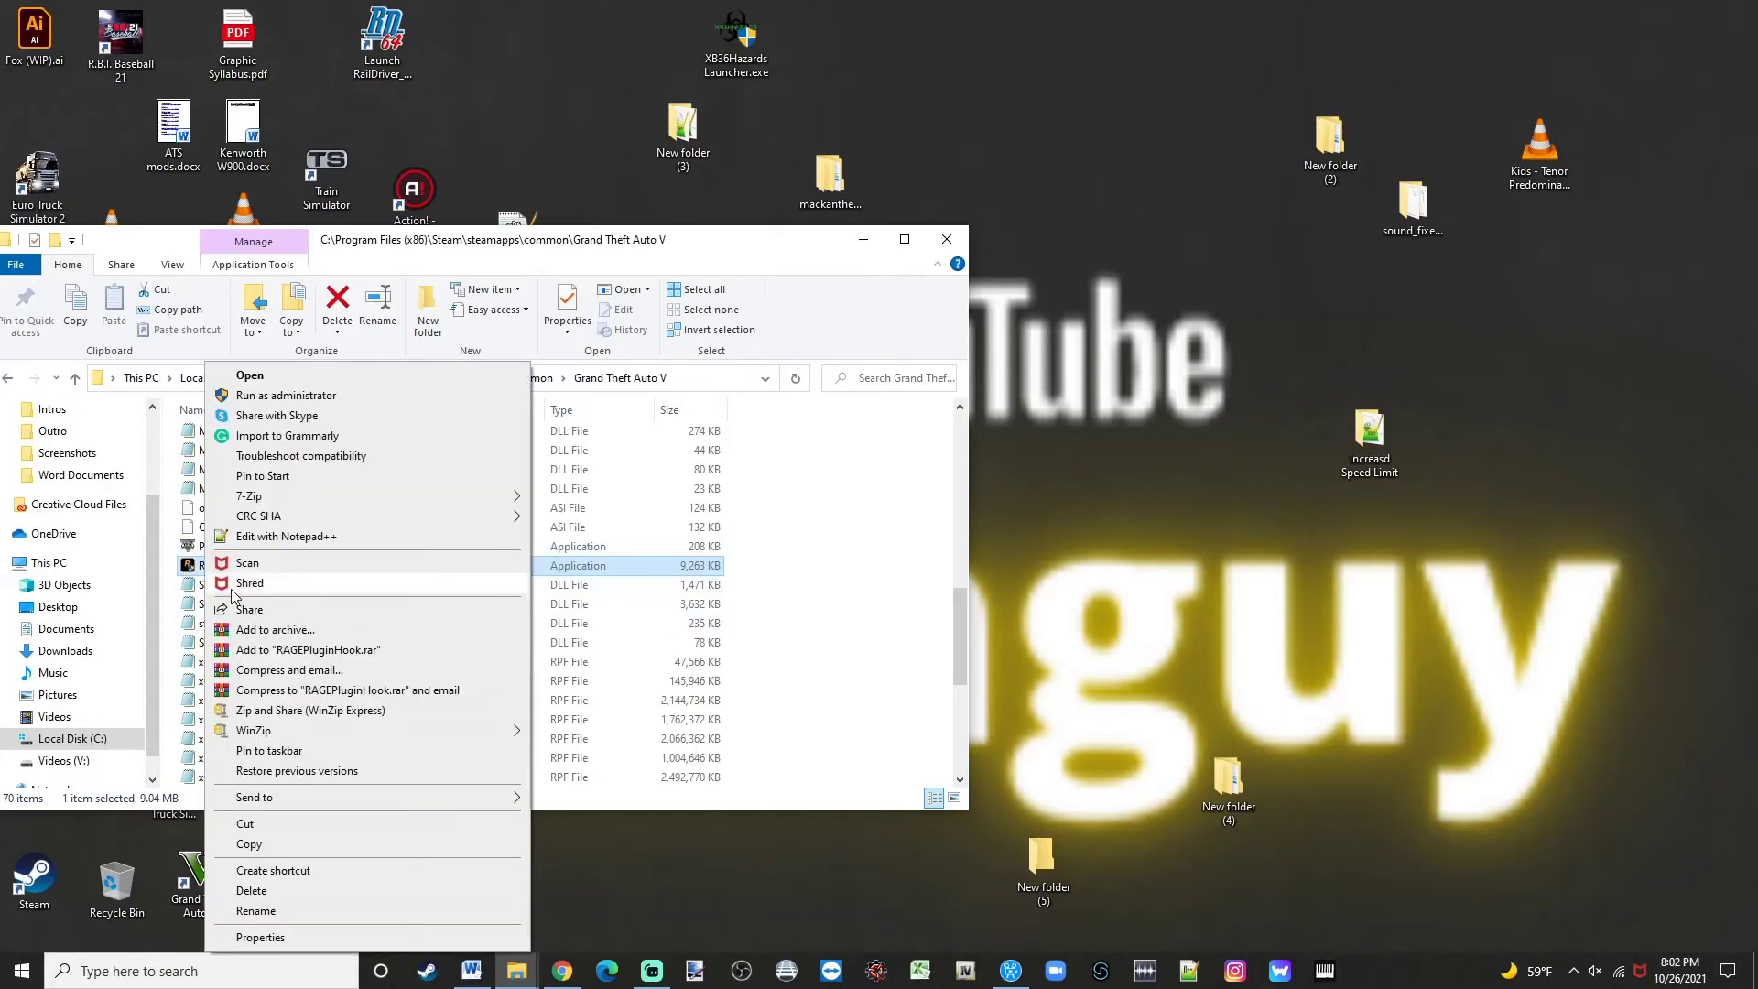
left_click(279, 751)
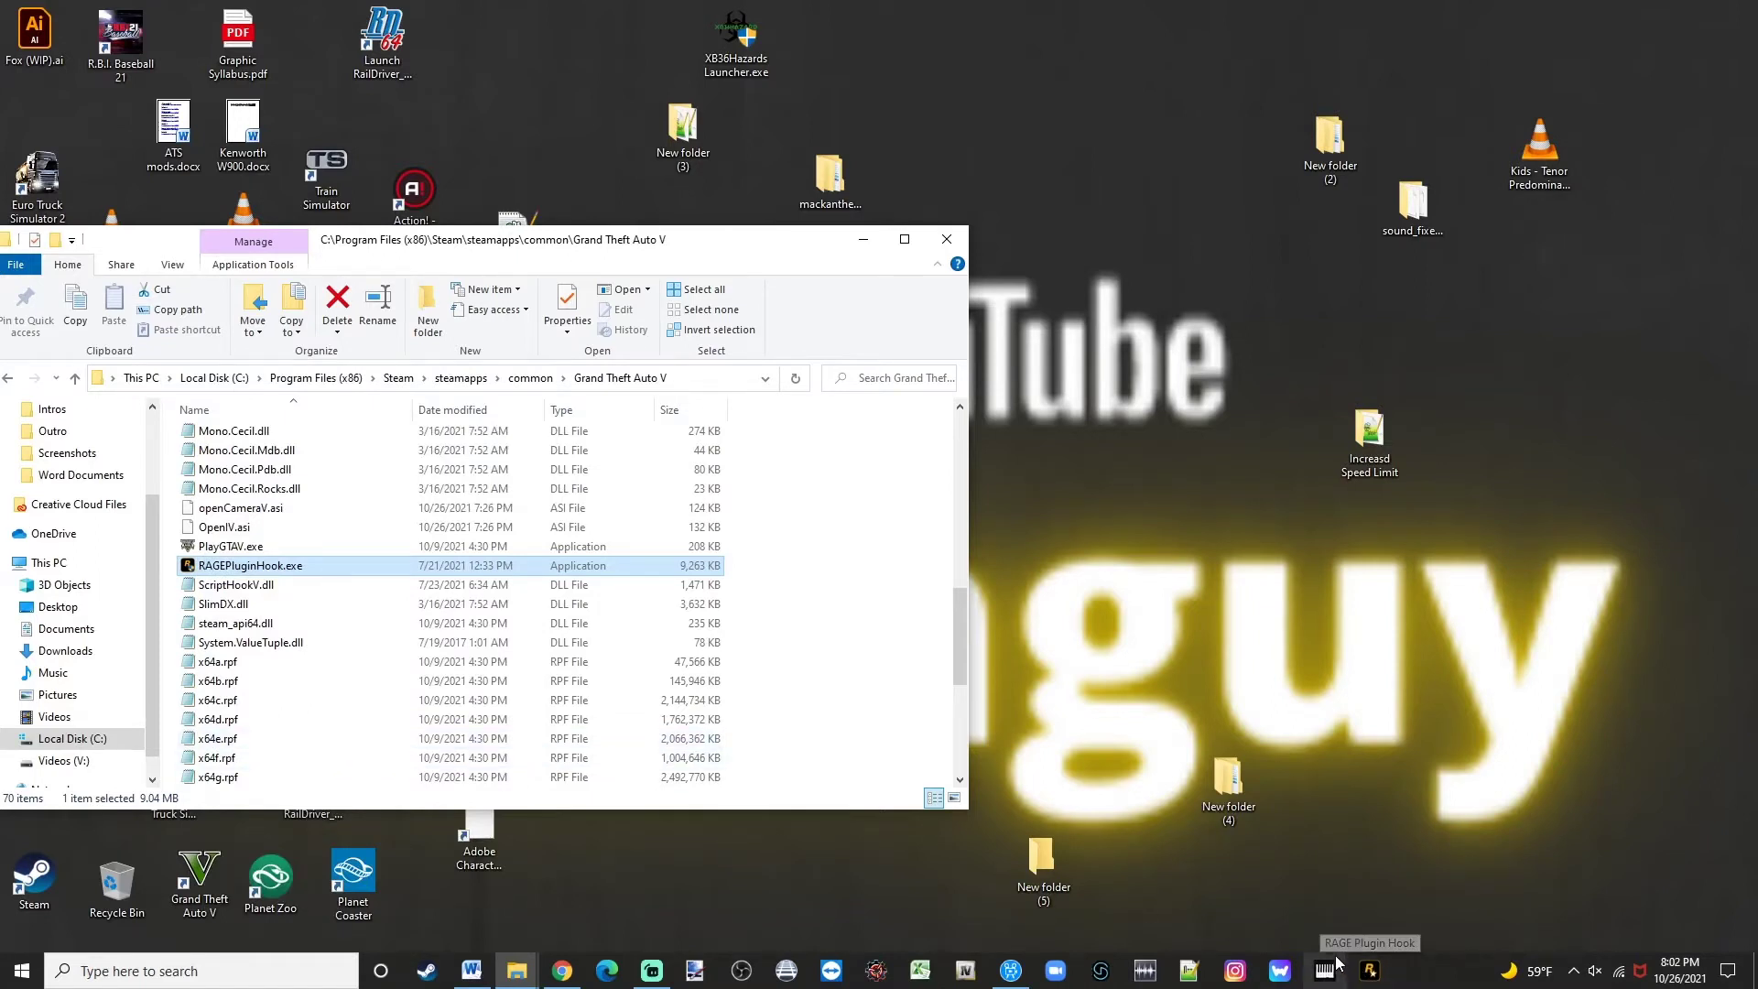
left_click(774, 562)
Open keys.ini from the lspdfr folder inside the Grand Theft Auto V folder.
scroll(765, 560, "up", 5)
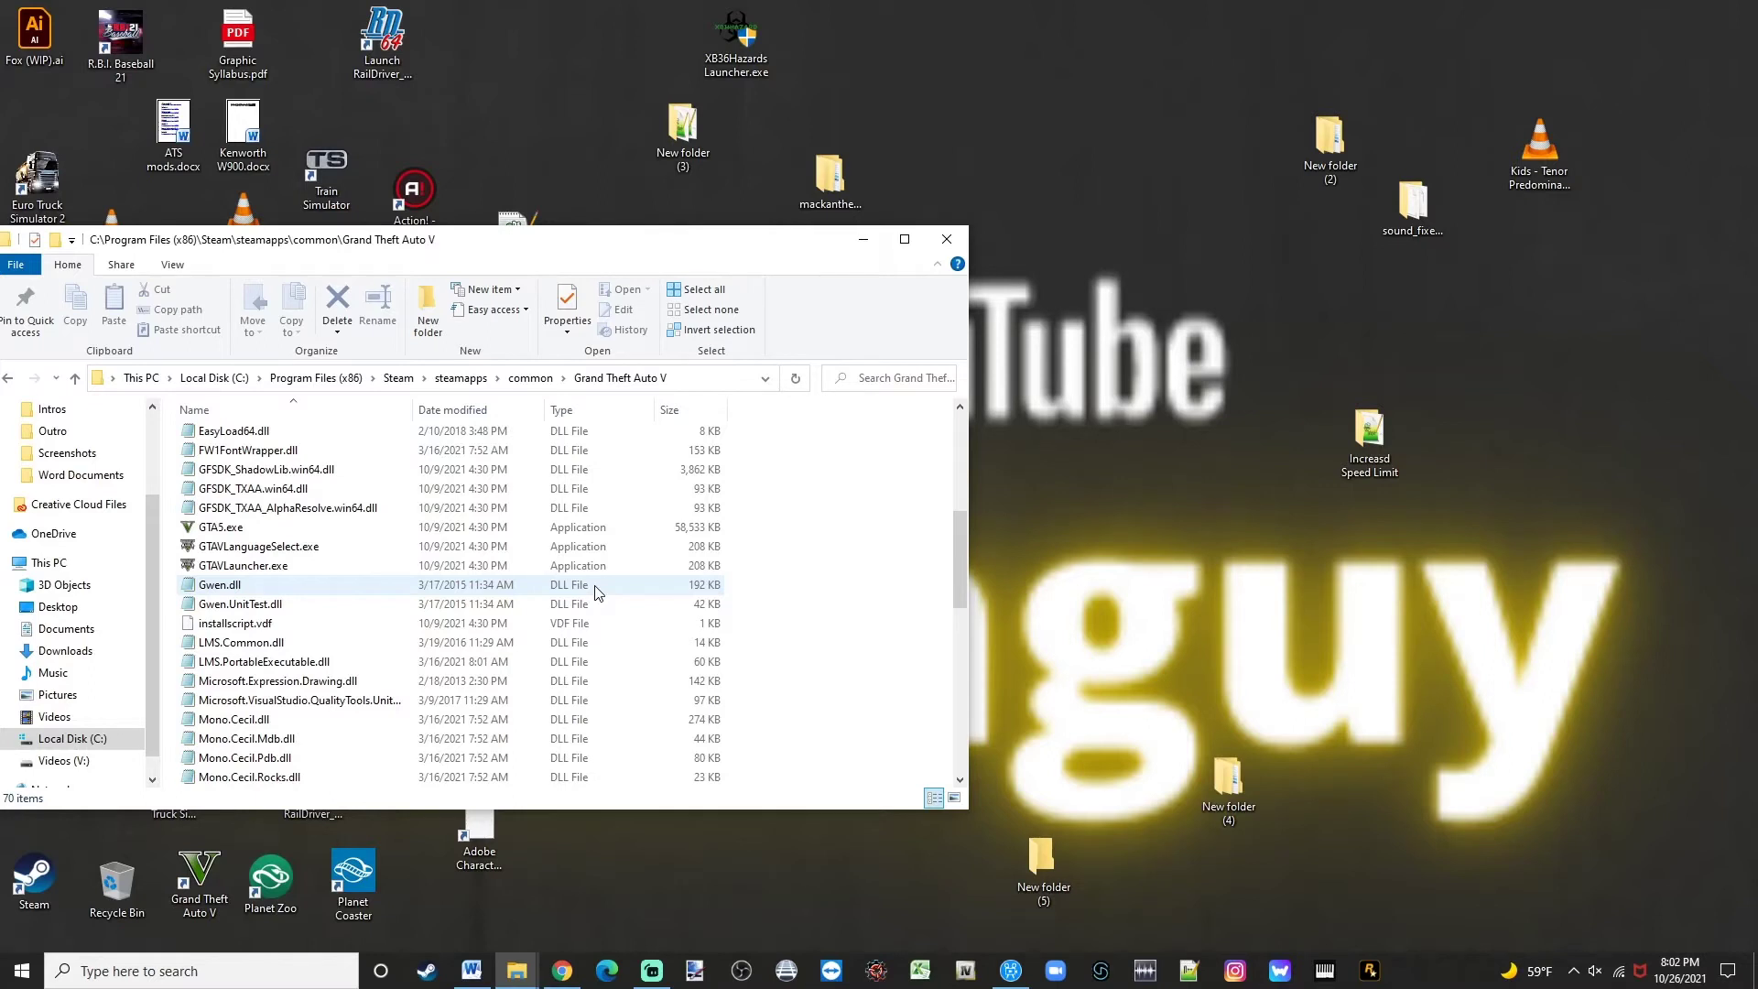
scroll(830, 657, "up", 3)
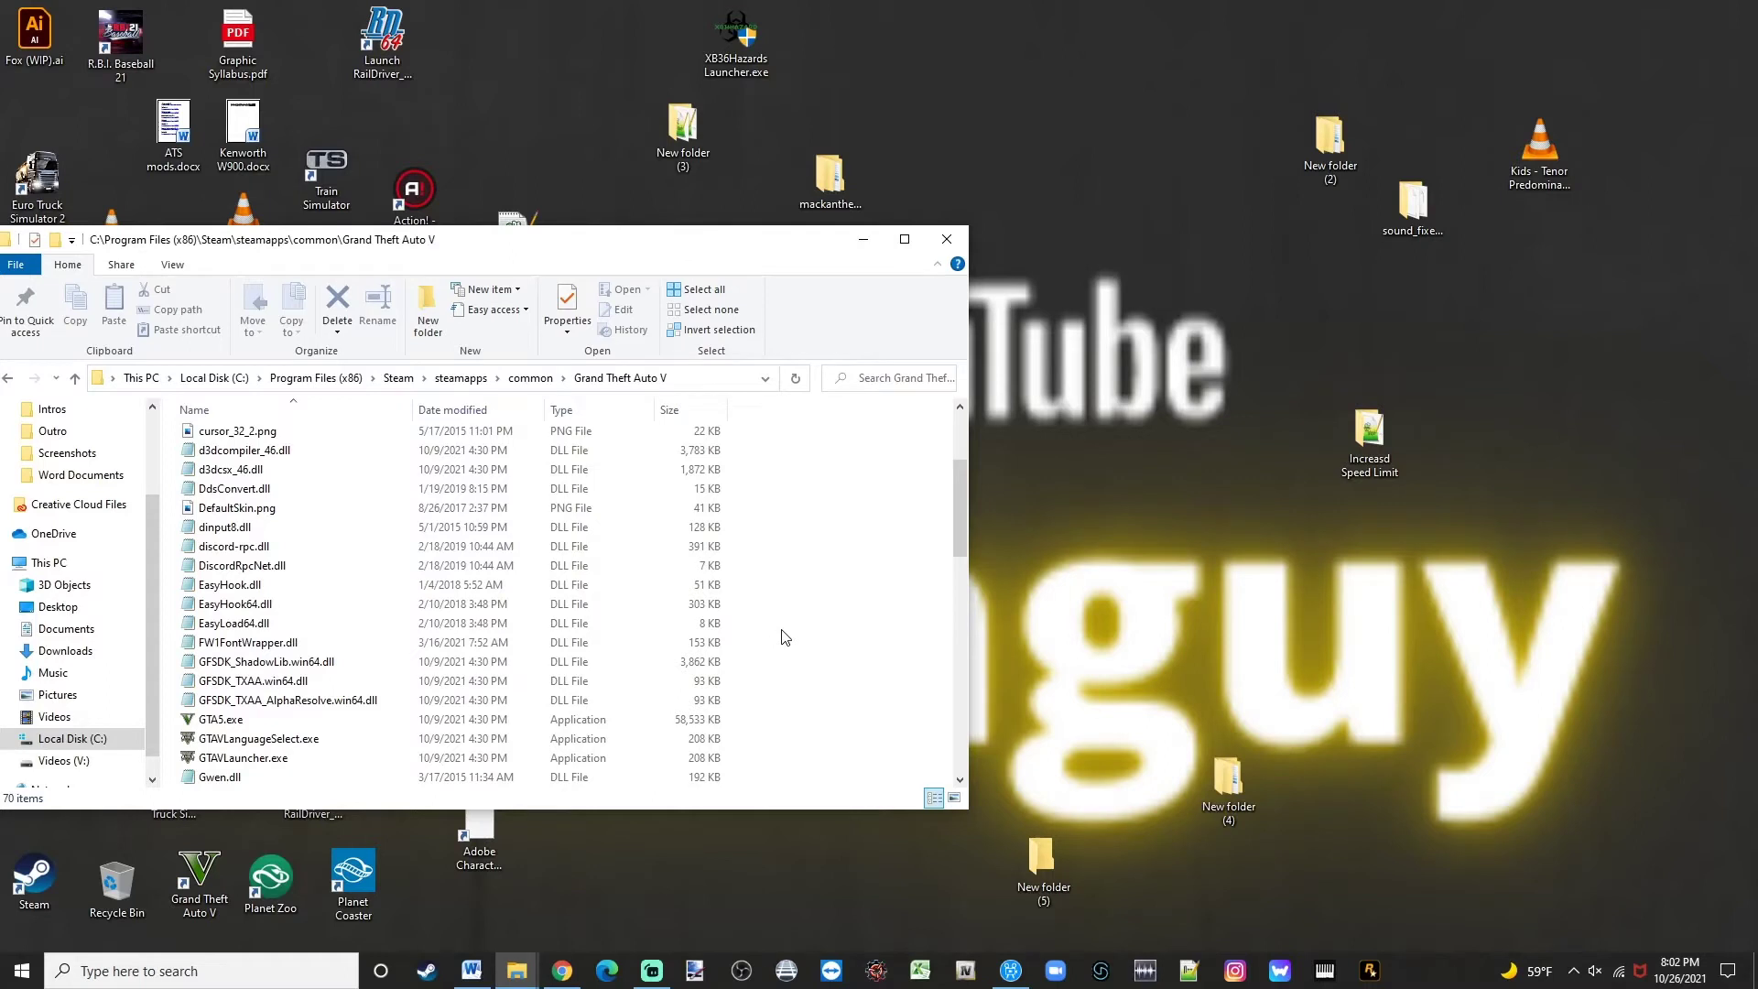
scroll(784, 637, "up", 3)
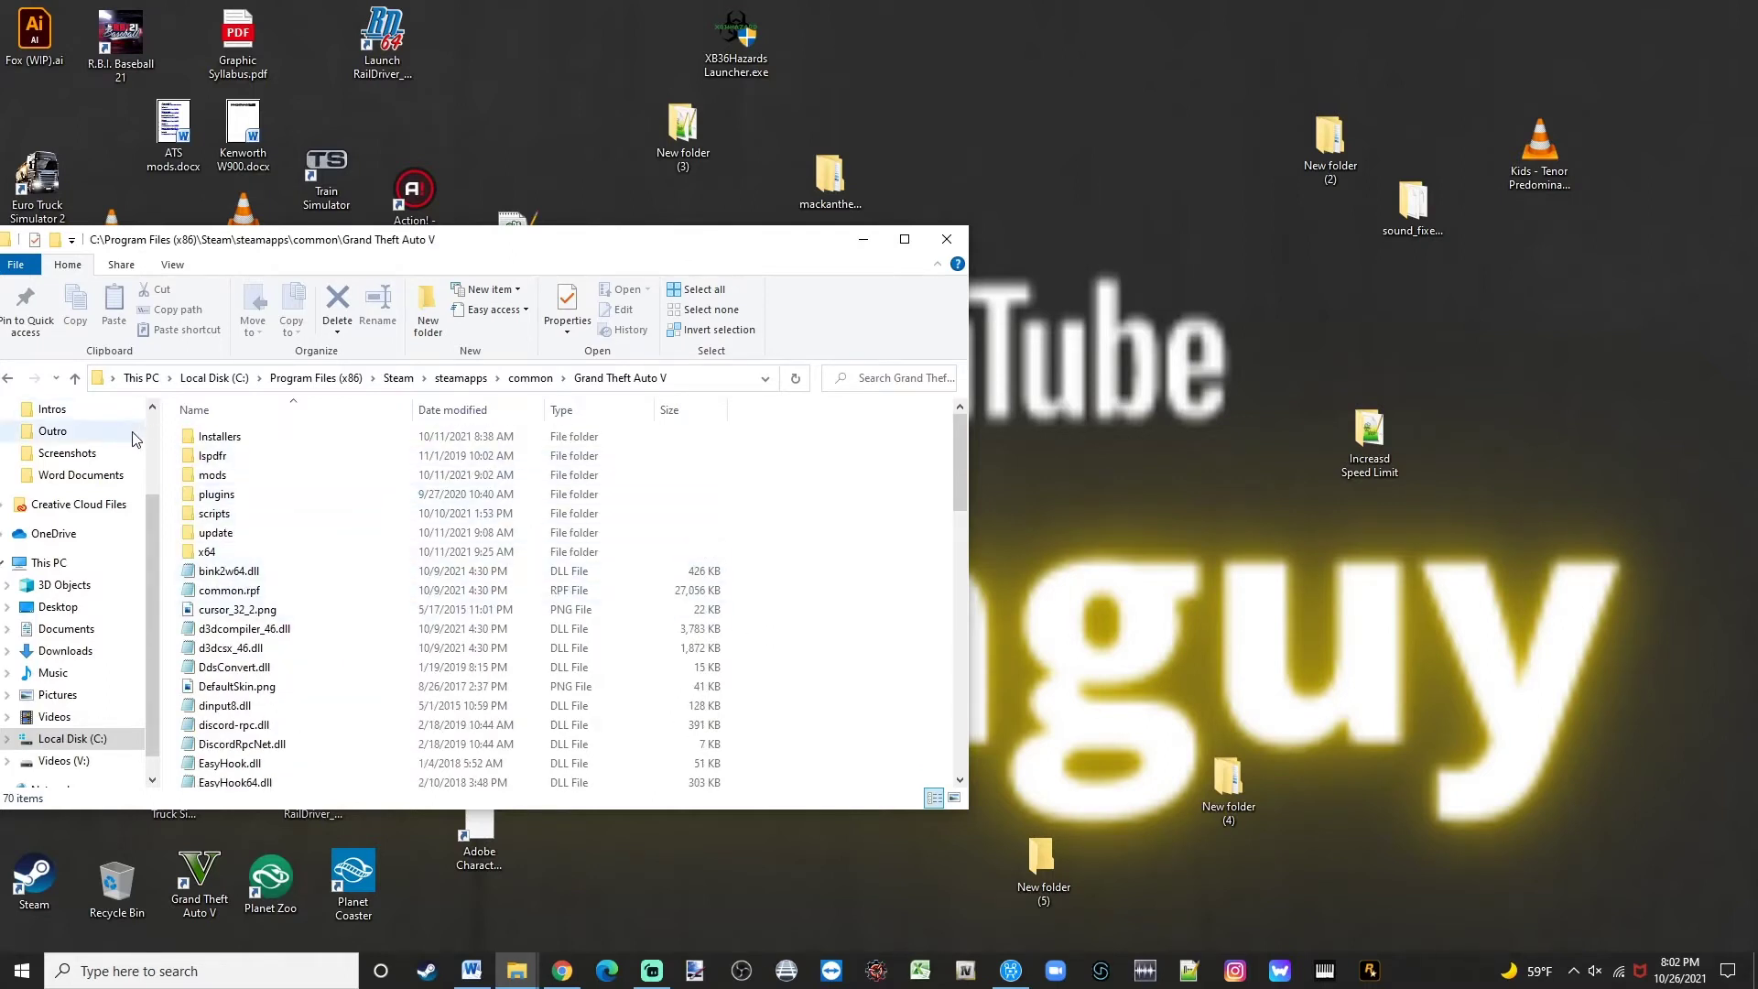
left_click(201, 458)
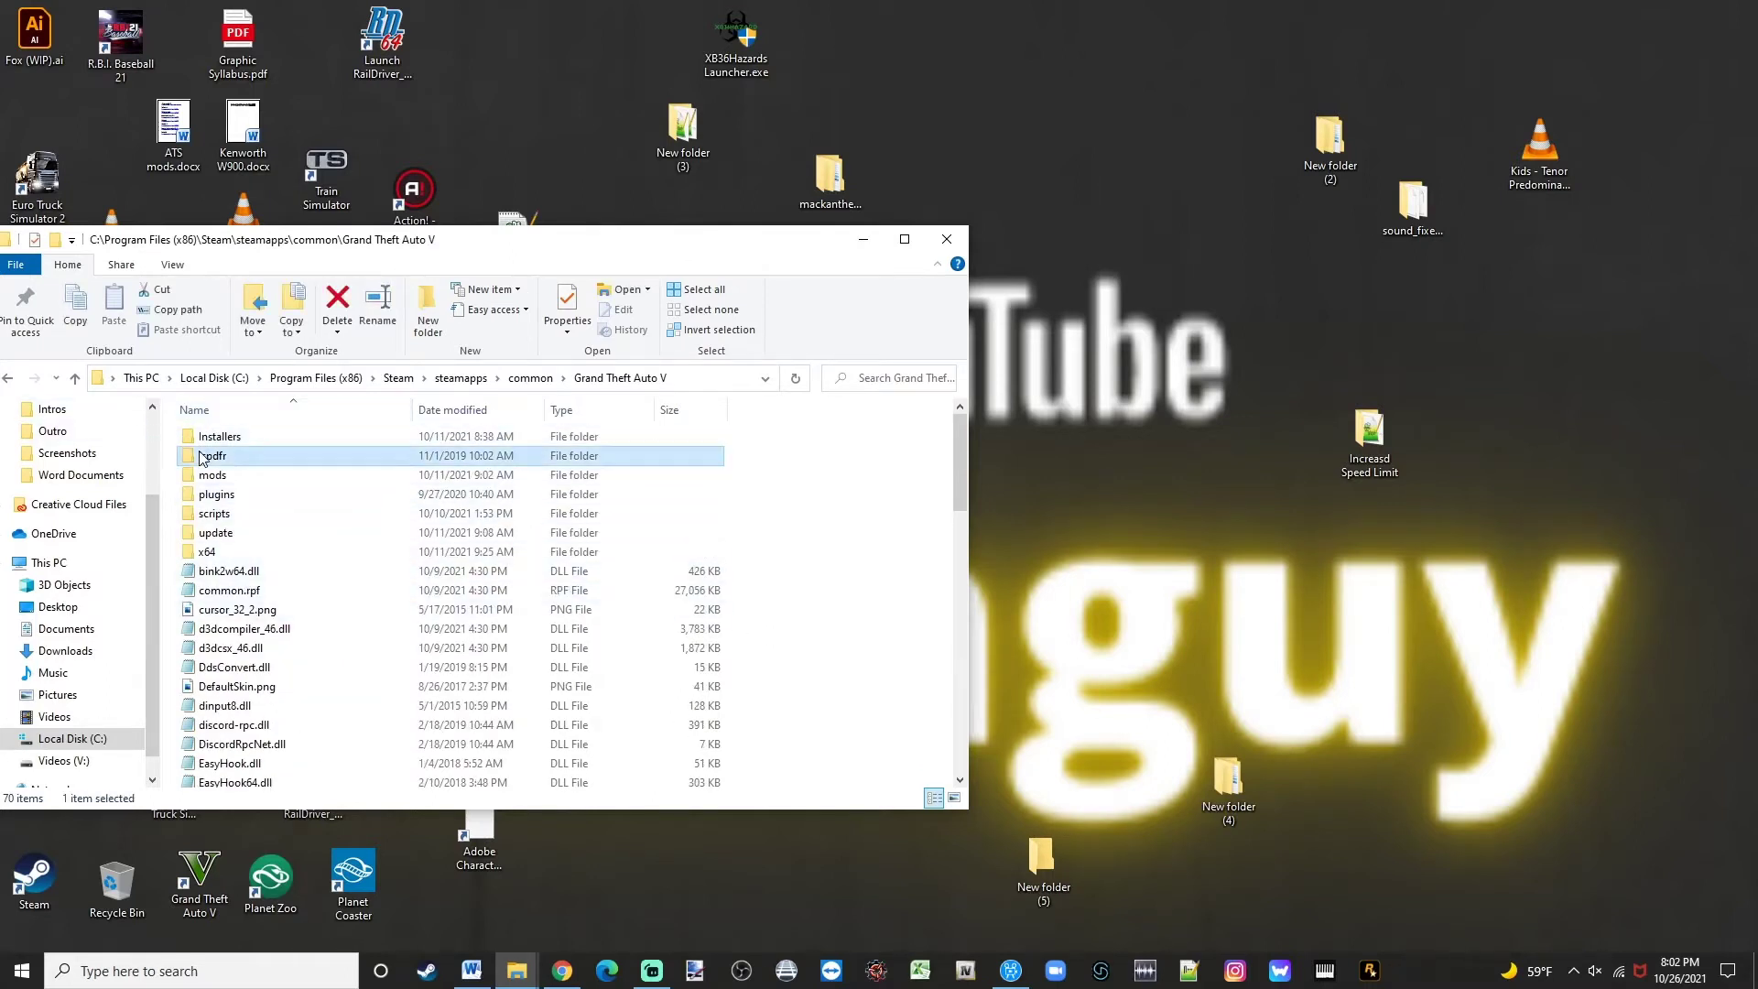
double_click(203, 457)
double_click(212, 494)
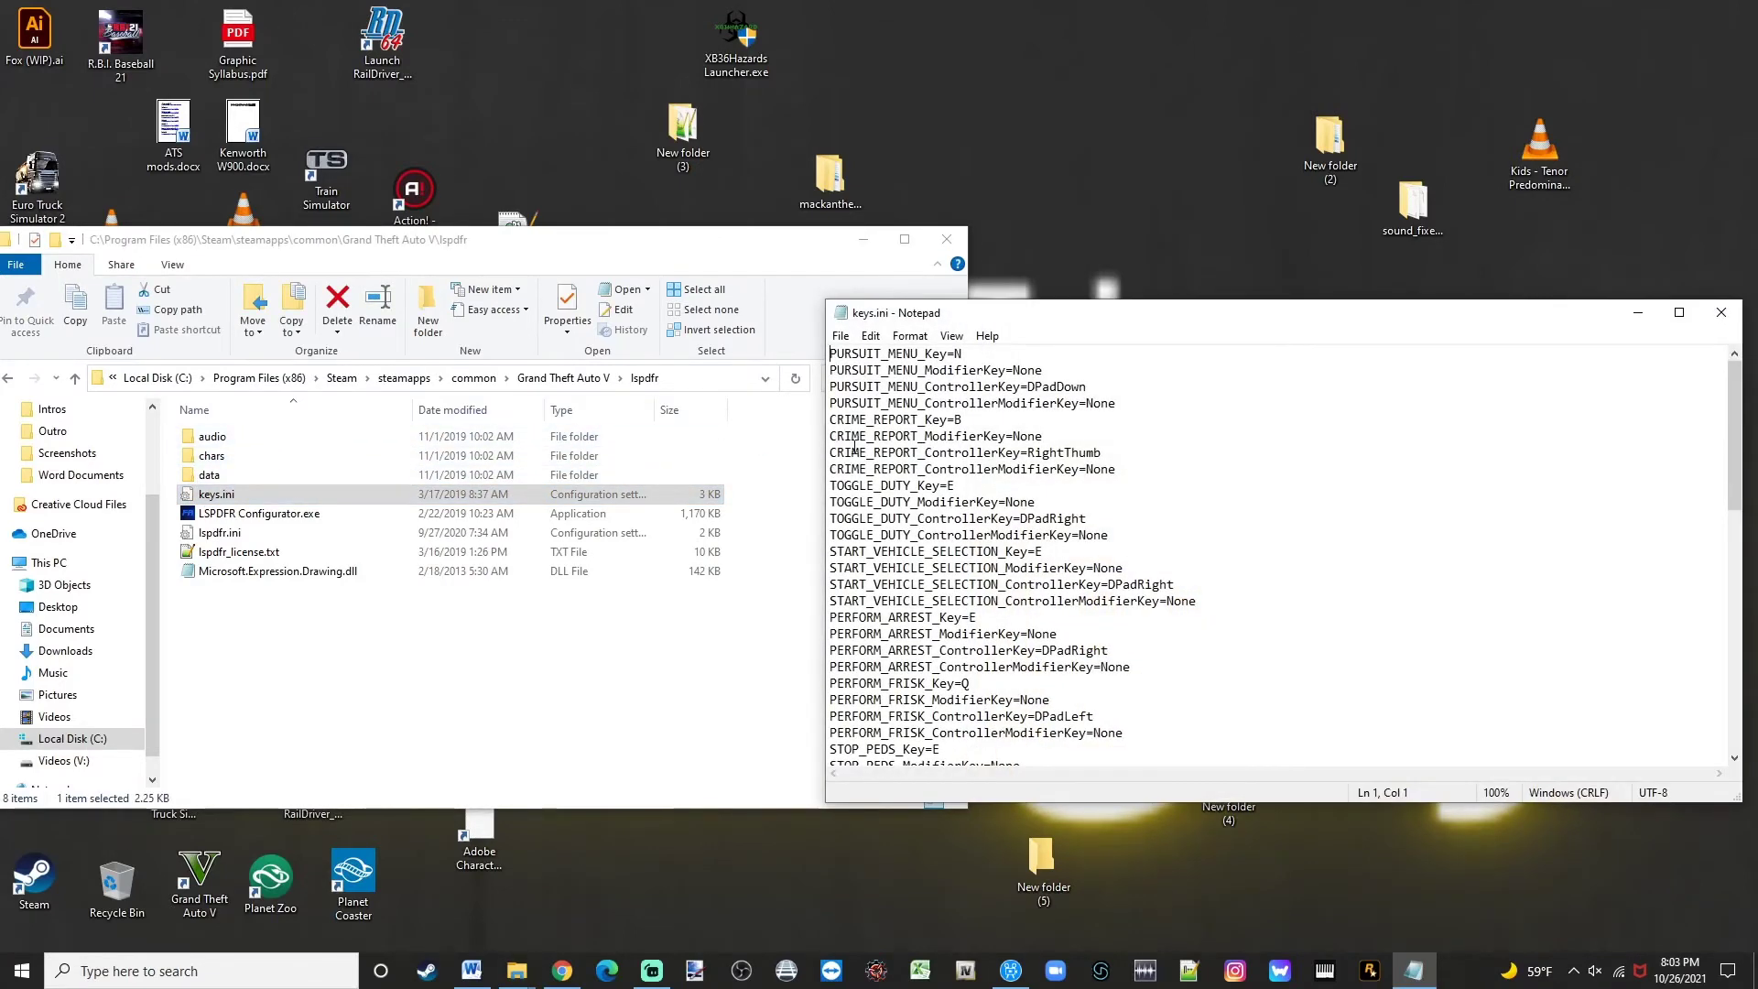
Set PURSUIT_MENU_Key to Q and CRIME_REPORT_Key to N in keys.ini.
left_click(955, 355)
type("Q")
left_click_drag(962, 419, 956, 418)
Copy the value None from PURSUIT_MENU_ModifierKey and use it to replace the value of TOGGLE_POLICECOMPUTER_Key.
left_click_drag(1014, 370, 1044, 371)
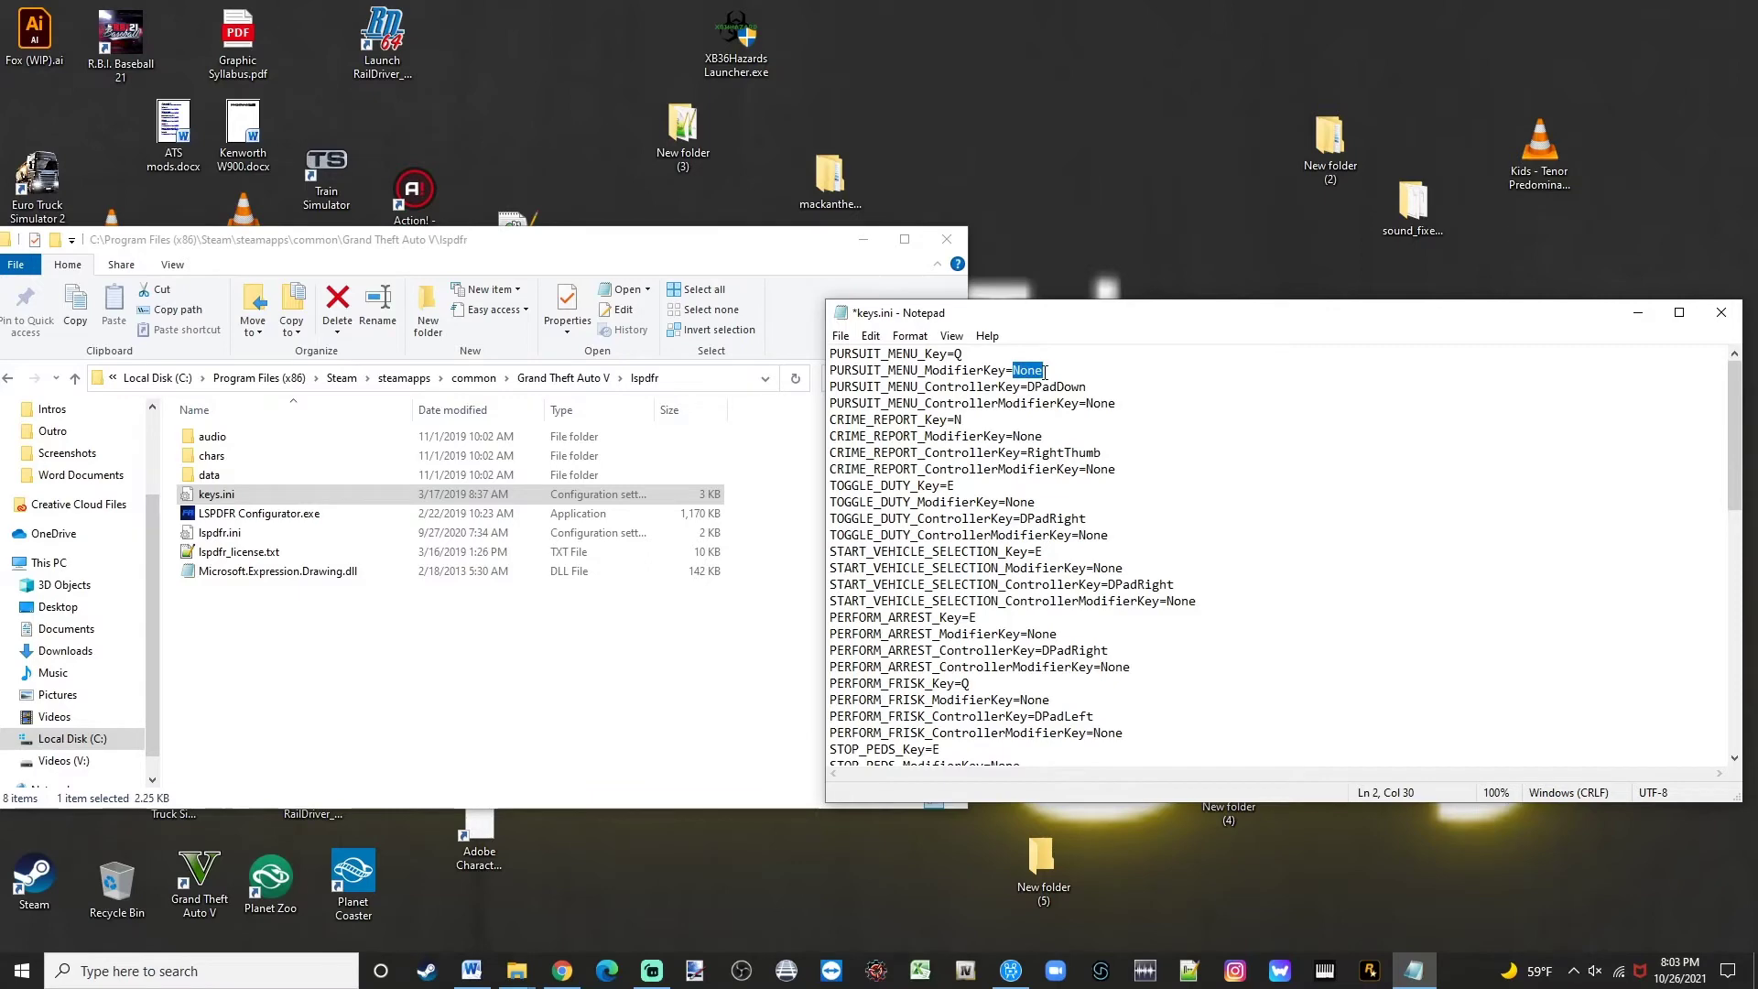
right_click(1033, 376)
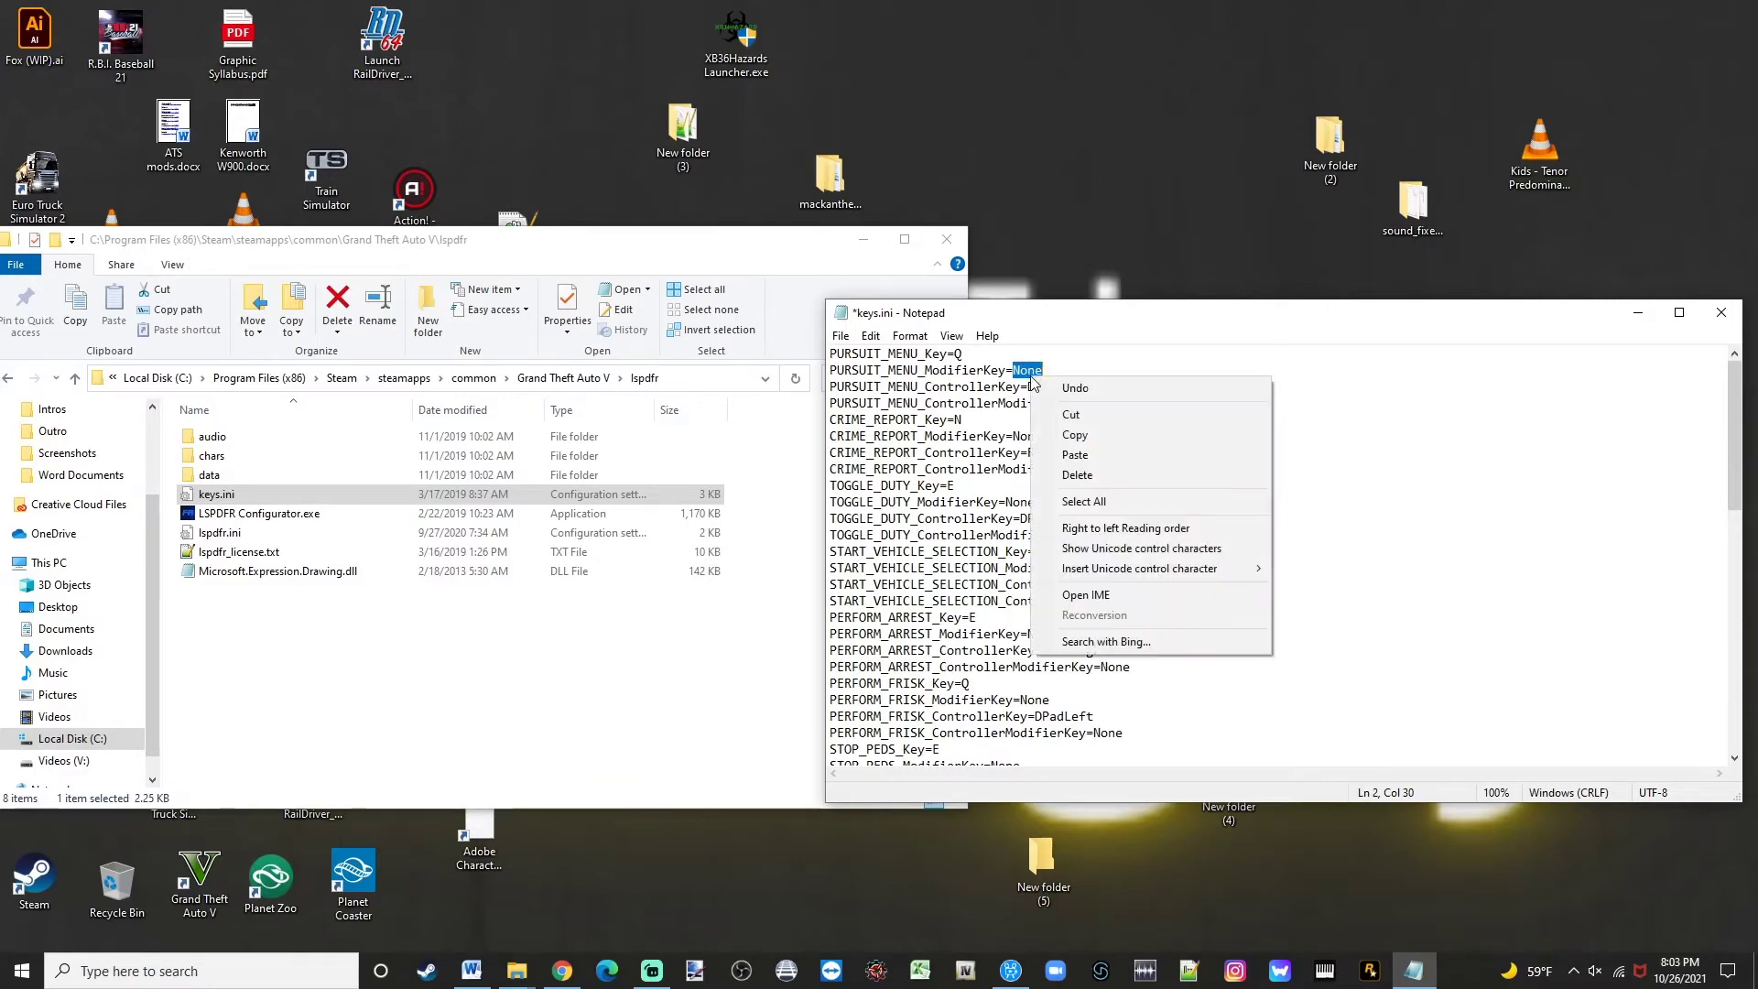
left_click(1053, 449)
scroll(993, 639, "down", 7)
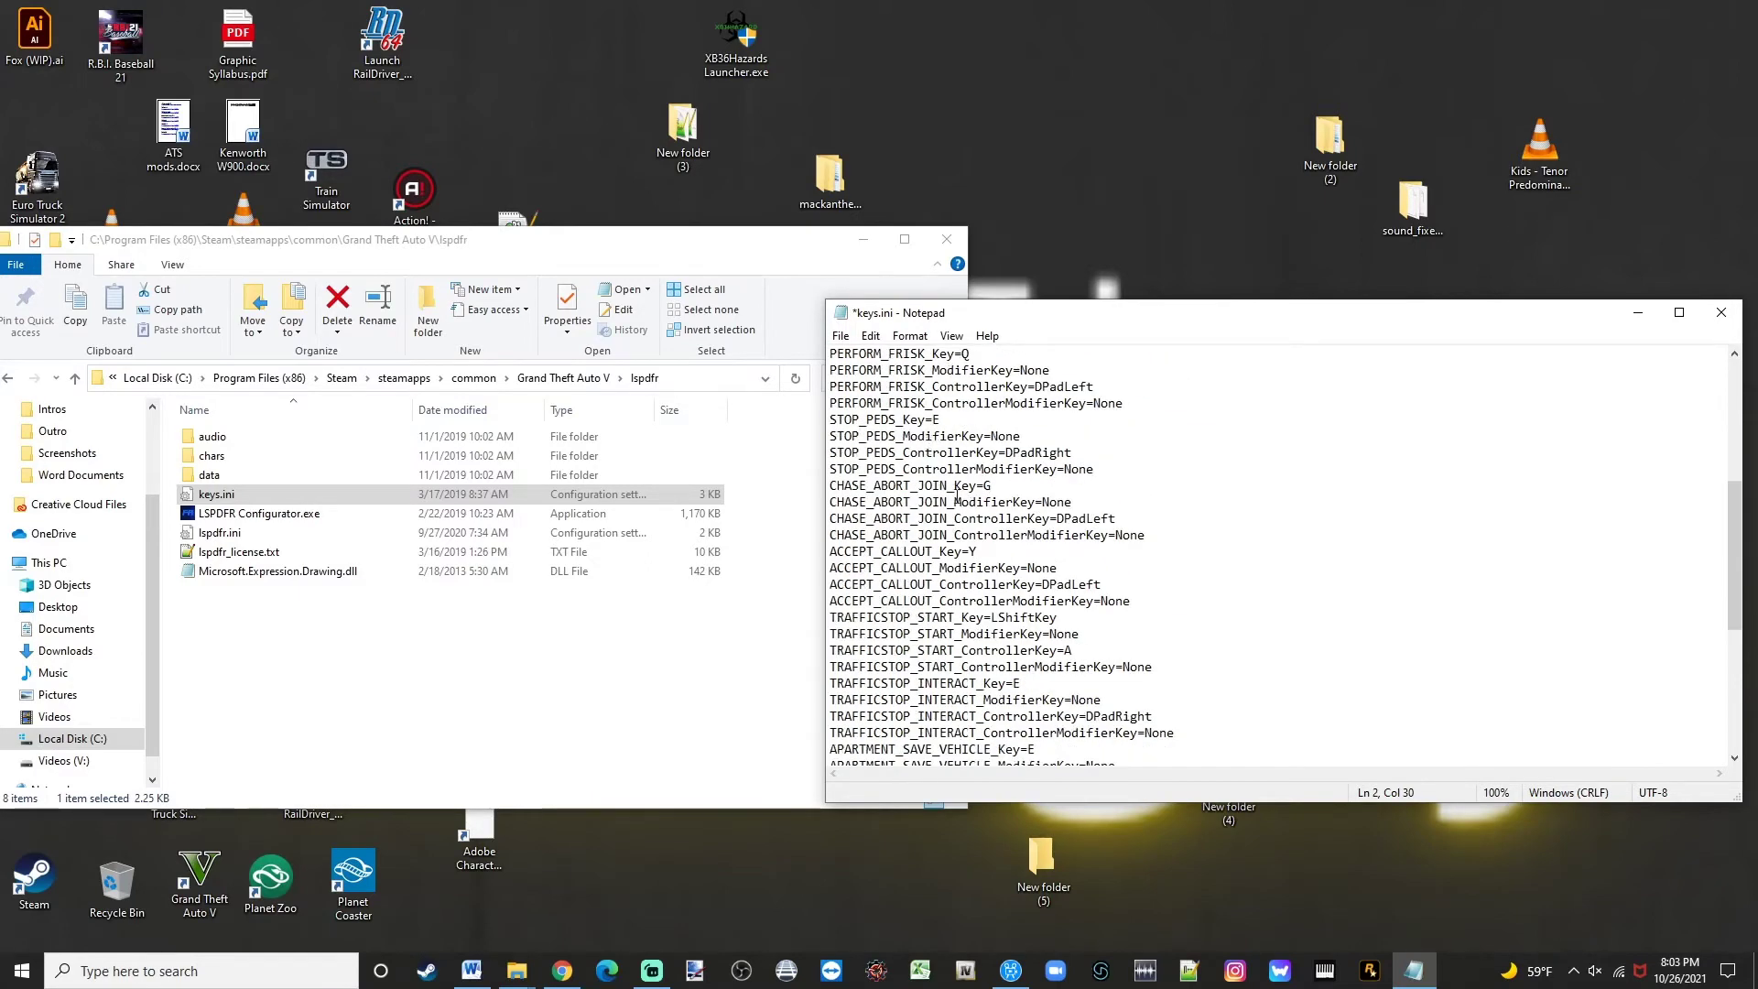
scroll(995, 645, "down", 3)
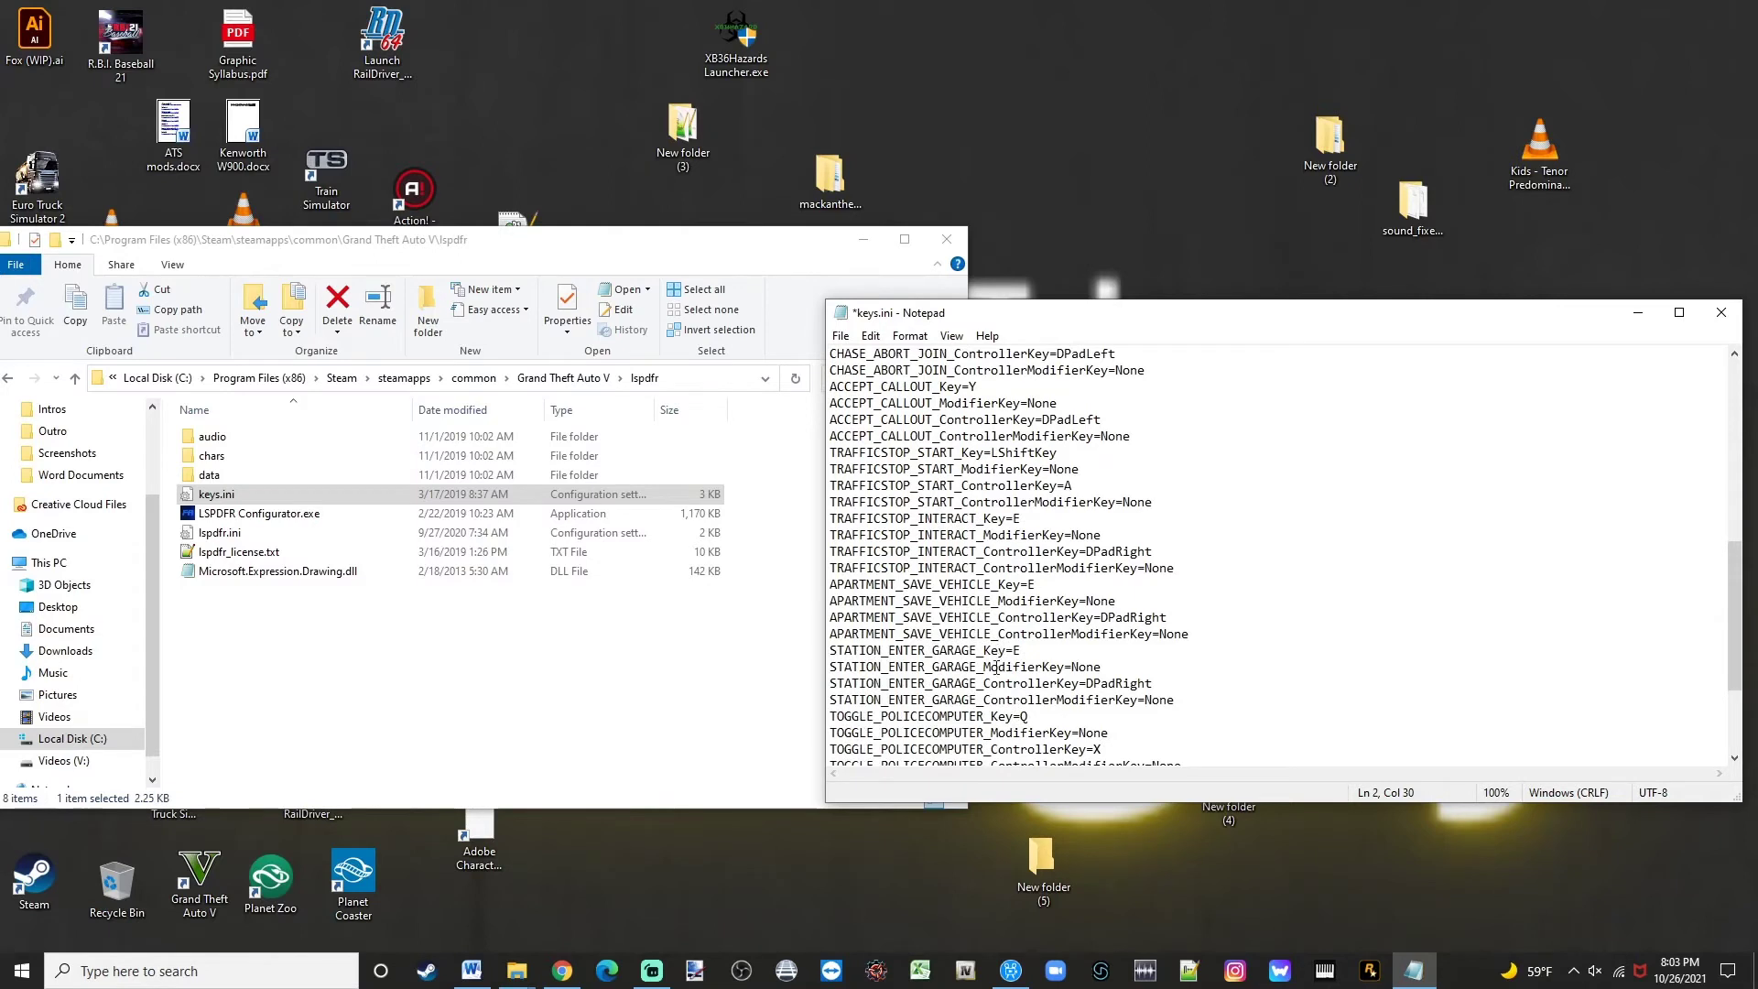
double_click(1023, 716)
right_click(1023, 716)
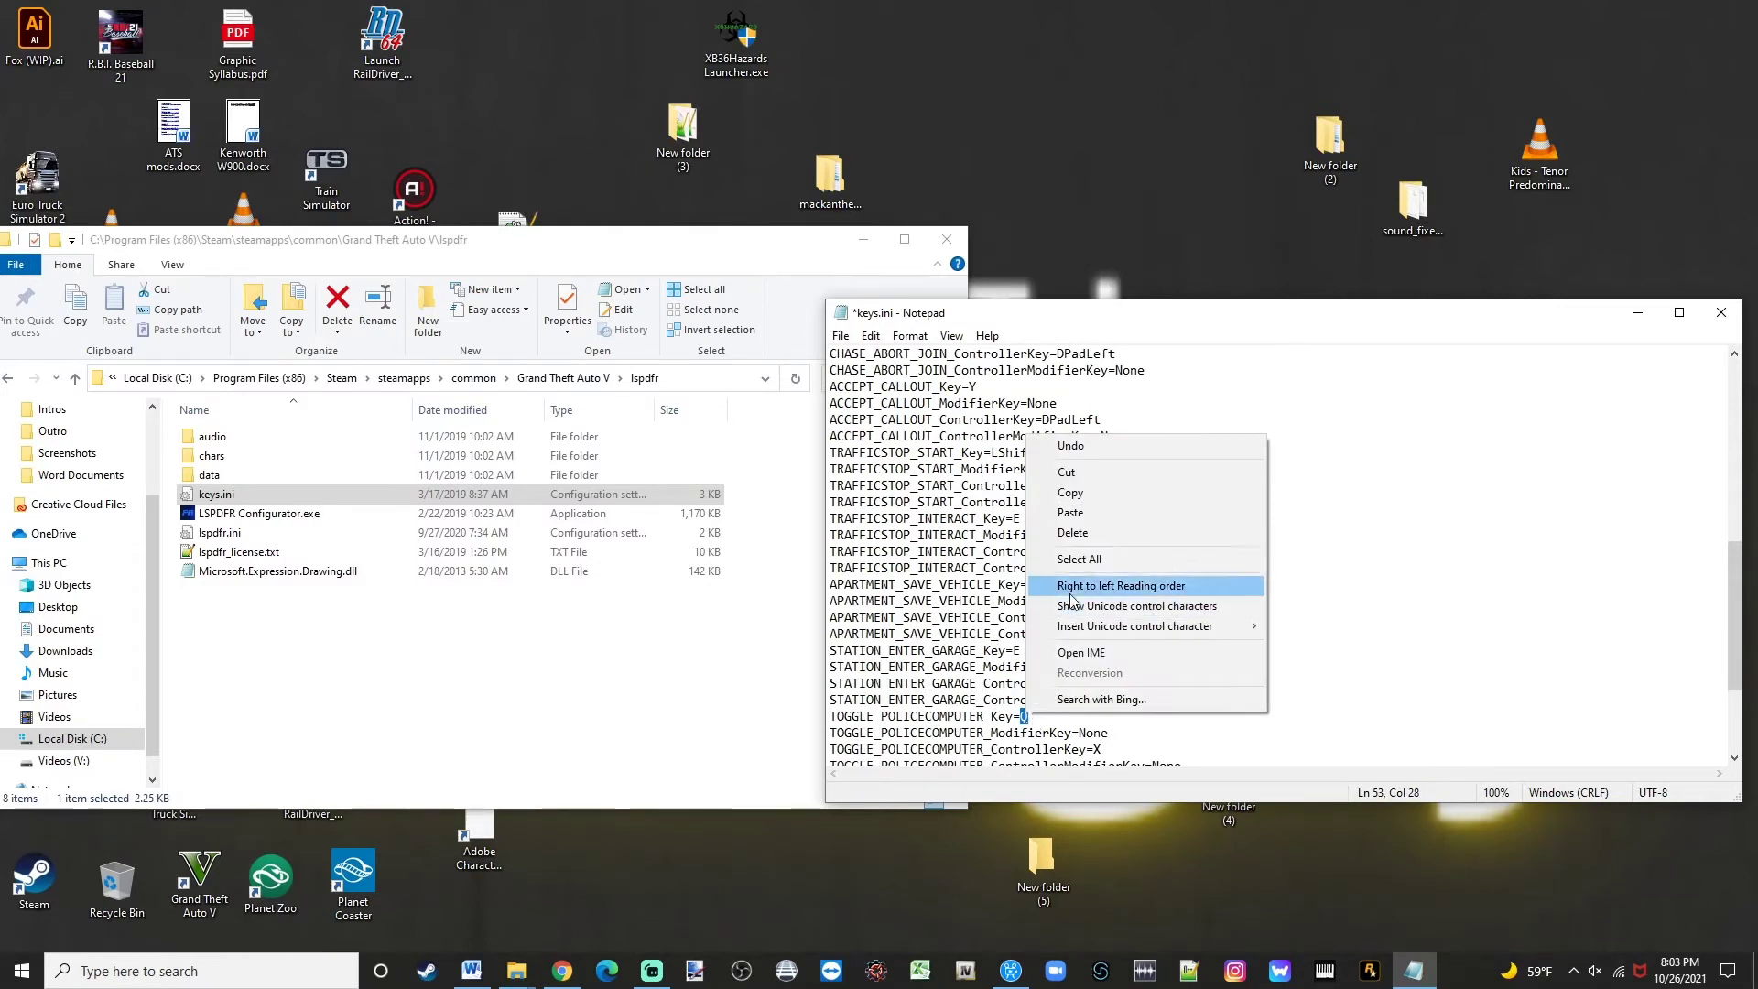
left_click(1071, 513)
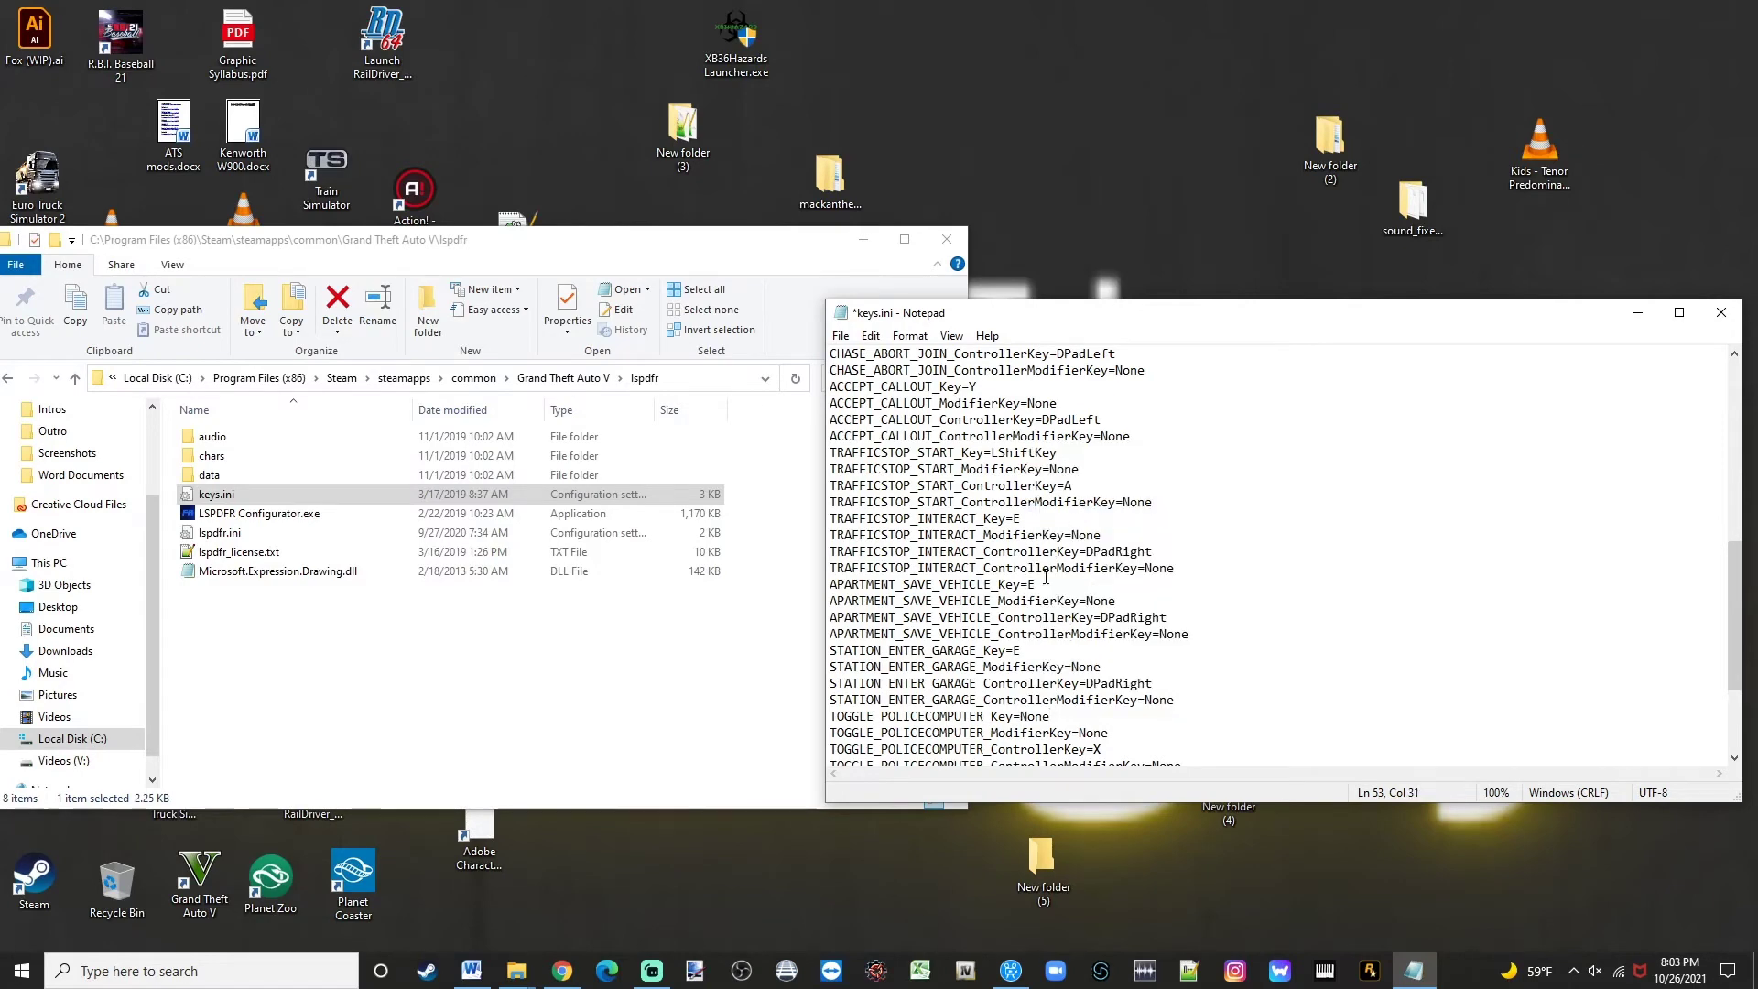
Replace the value of BACKUP_MENU_Key with the copied value None.
scroll(1042, 582, "down", 4)
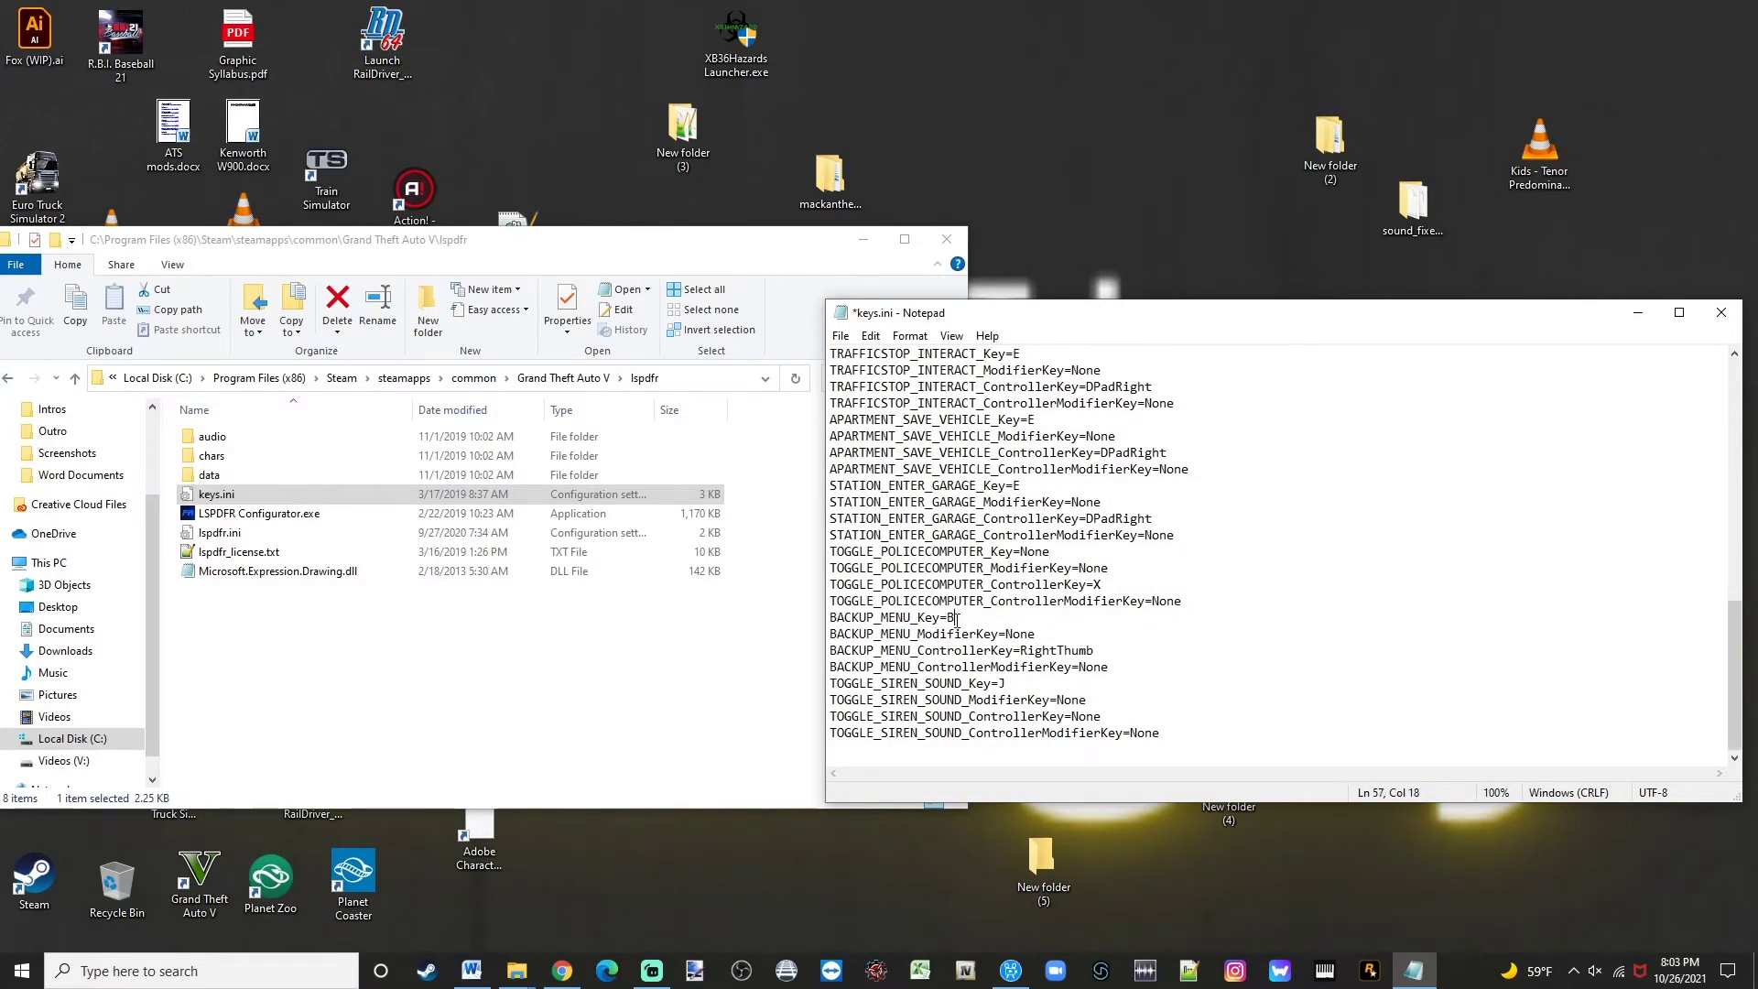
left_click_drag(958, 618, 947, 618)
right_click(954, 621)
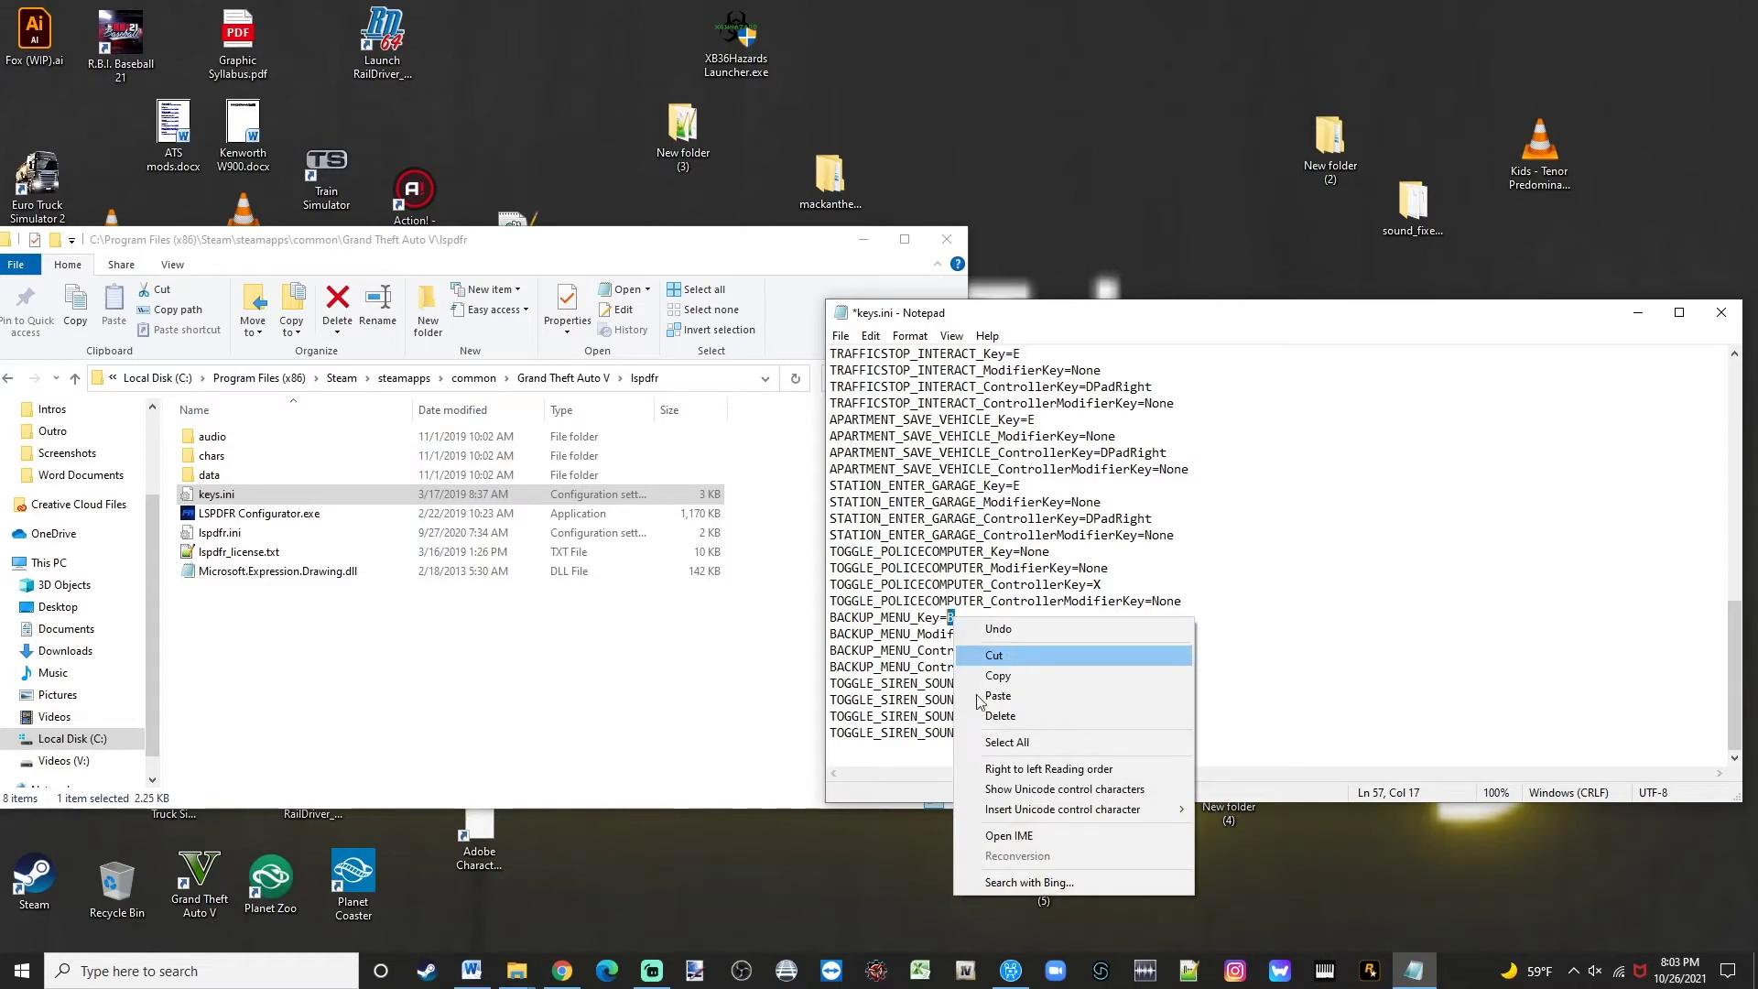
left_click(976, 697)
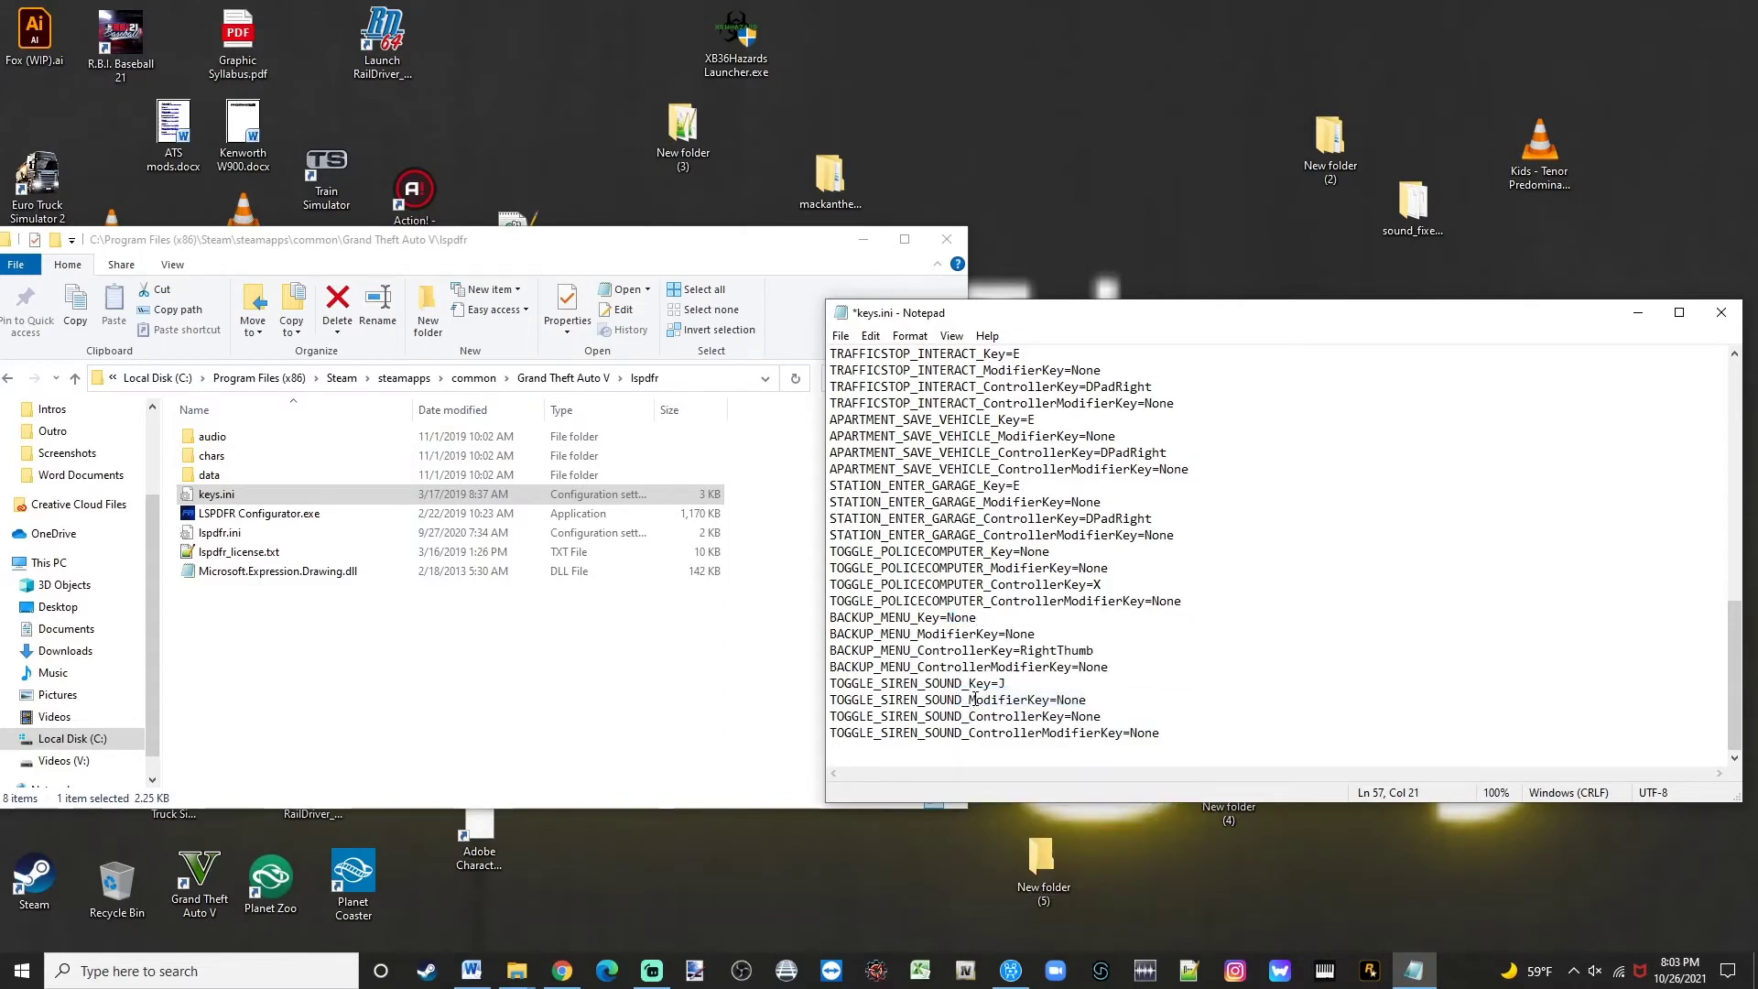
Save keys.ini and close it.
left_click(840, 336)
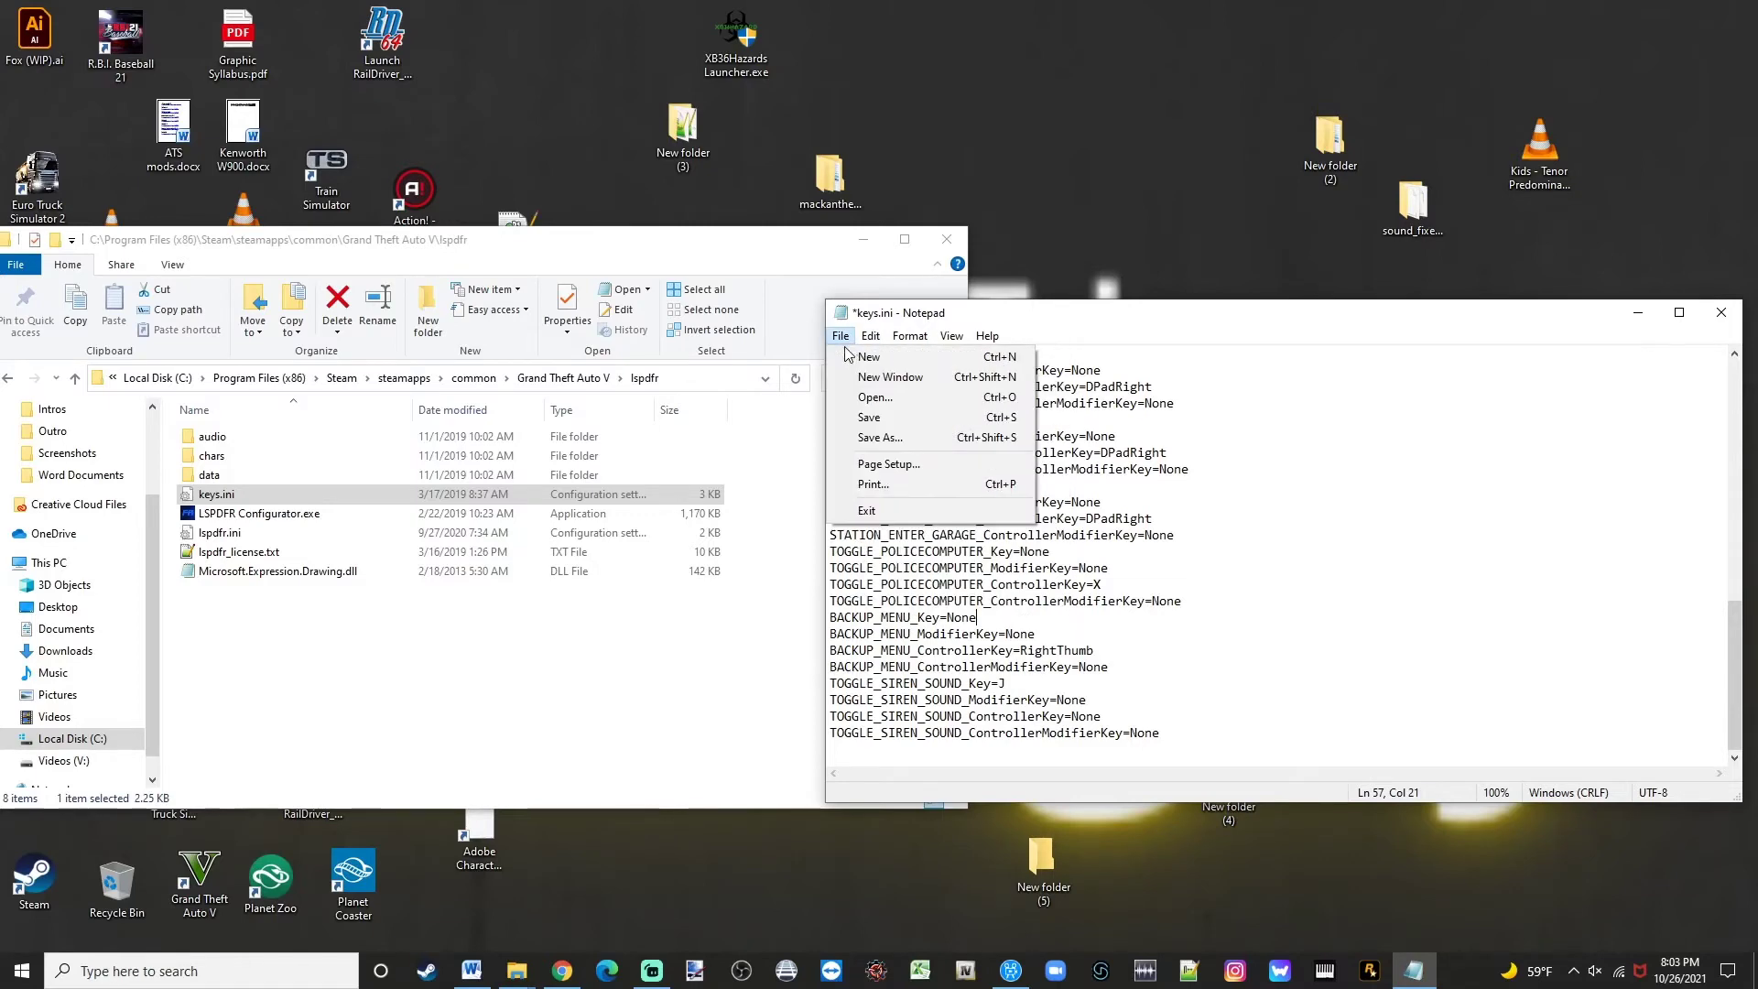
left_click(860, 418)
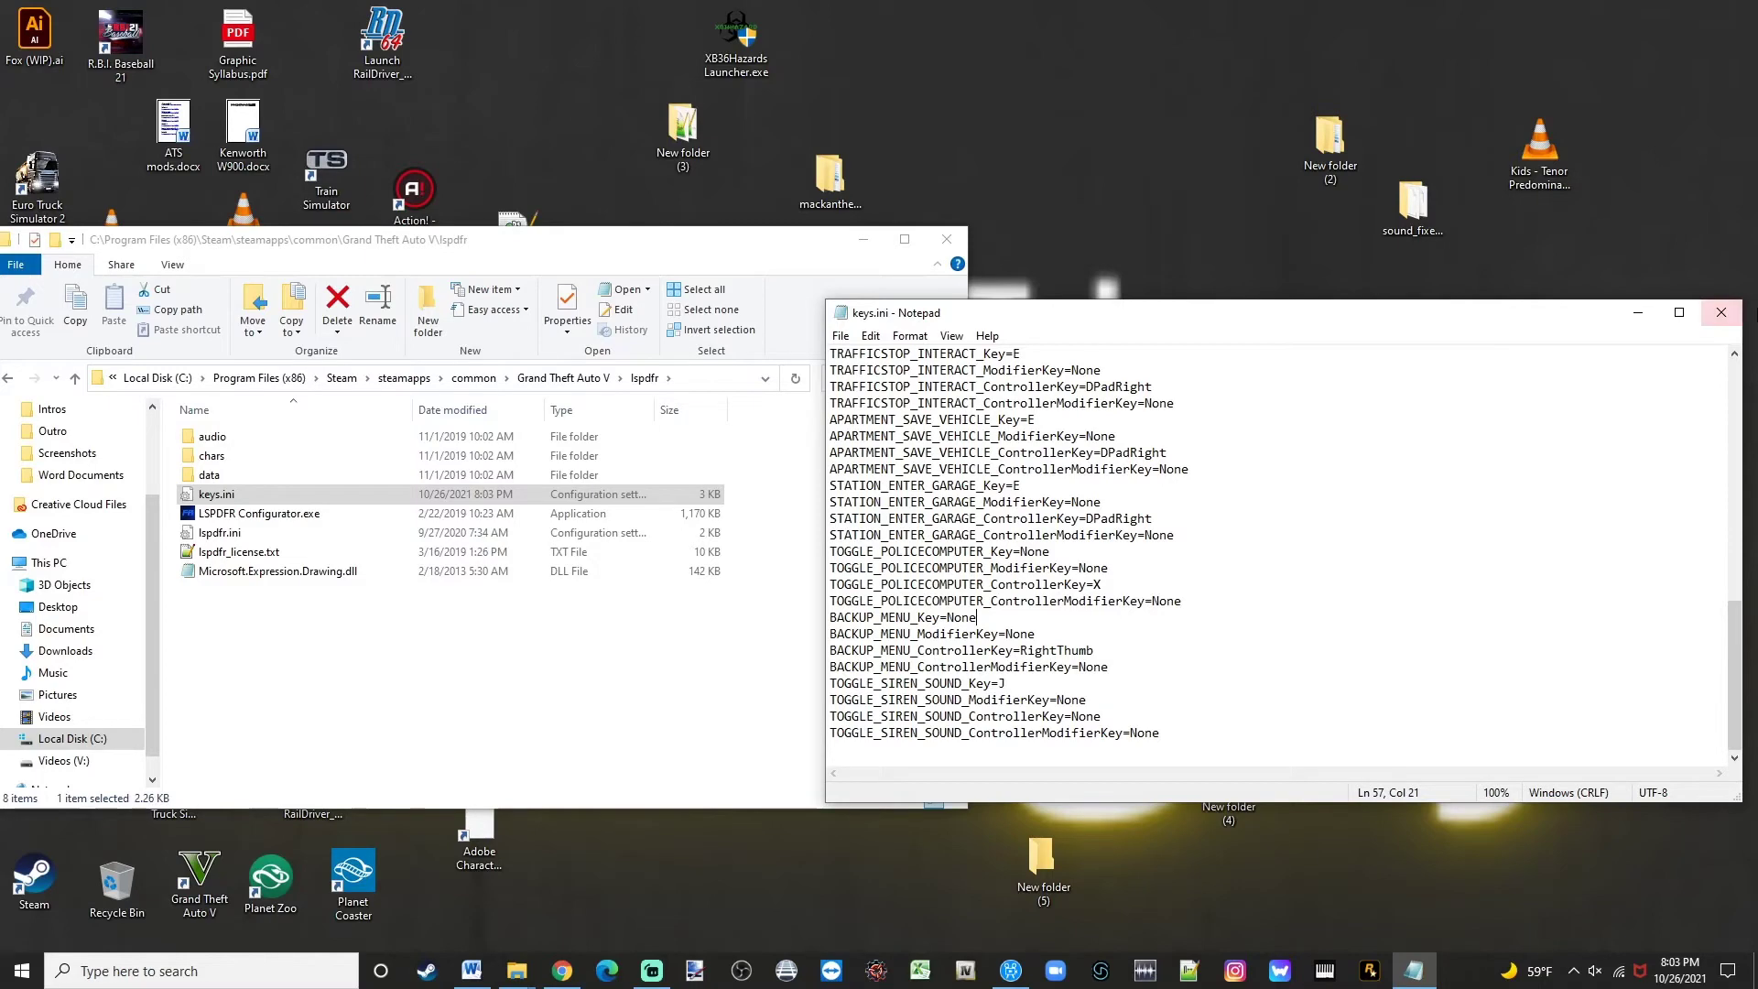
left_click(1721, 313)
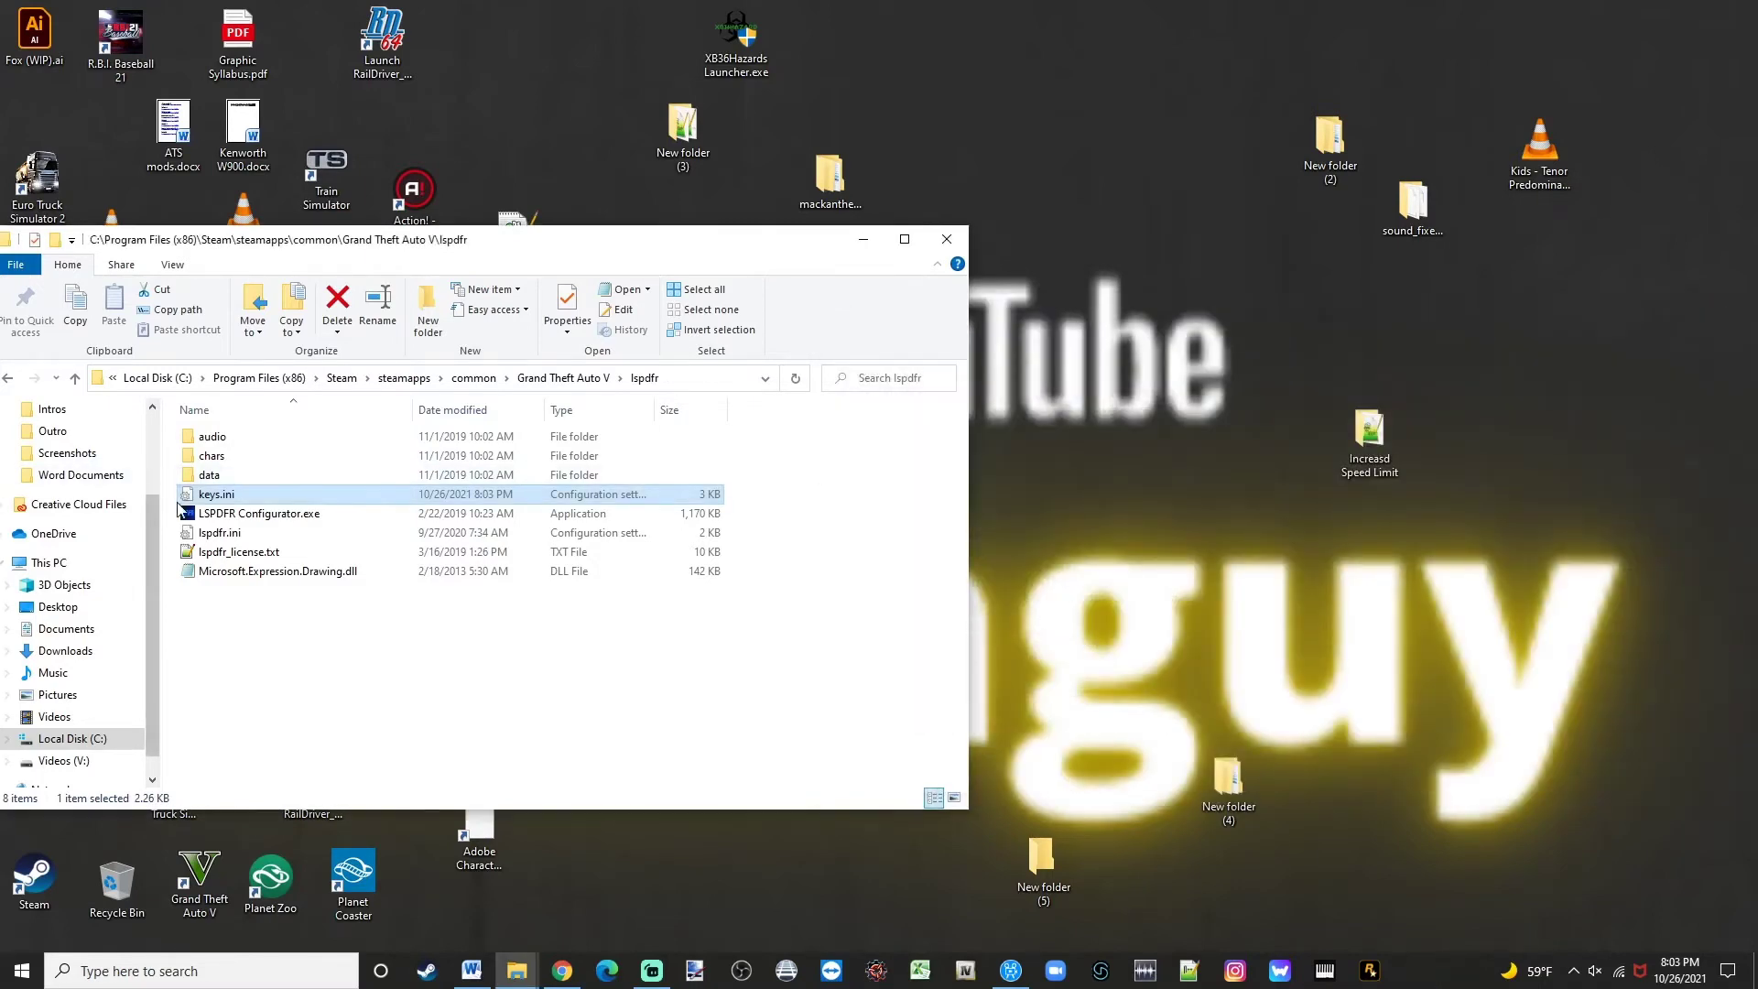
Open lspdfr.ini from the lspdfr folder and set Main.PreloadAllModels to false.
left_click(235, 534)
double_click(235, 535)
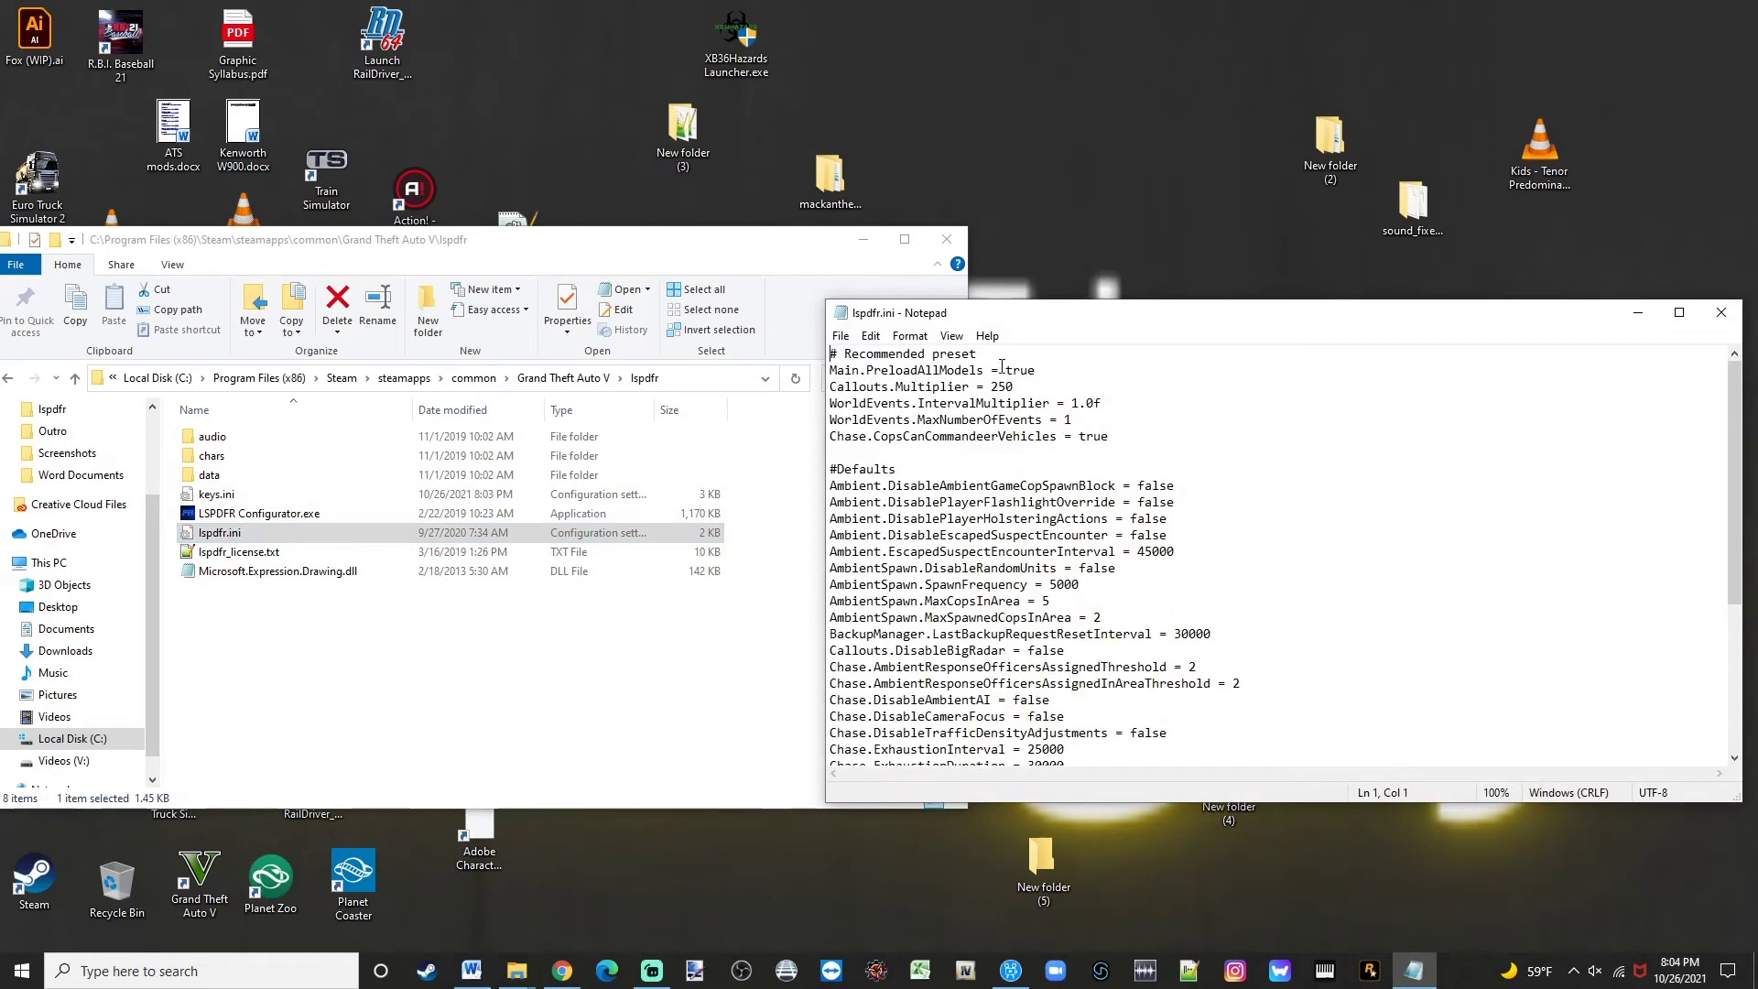
left_click_drag(1009, 366, 1034, 365)
type("f")
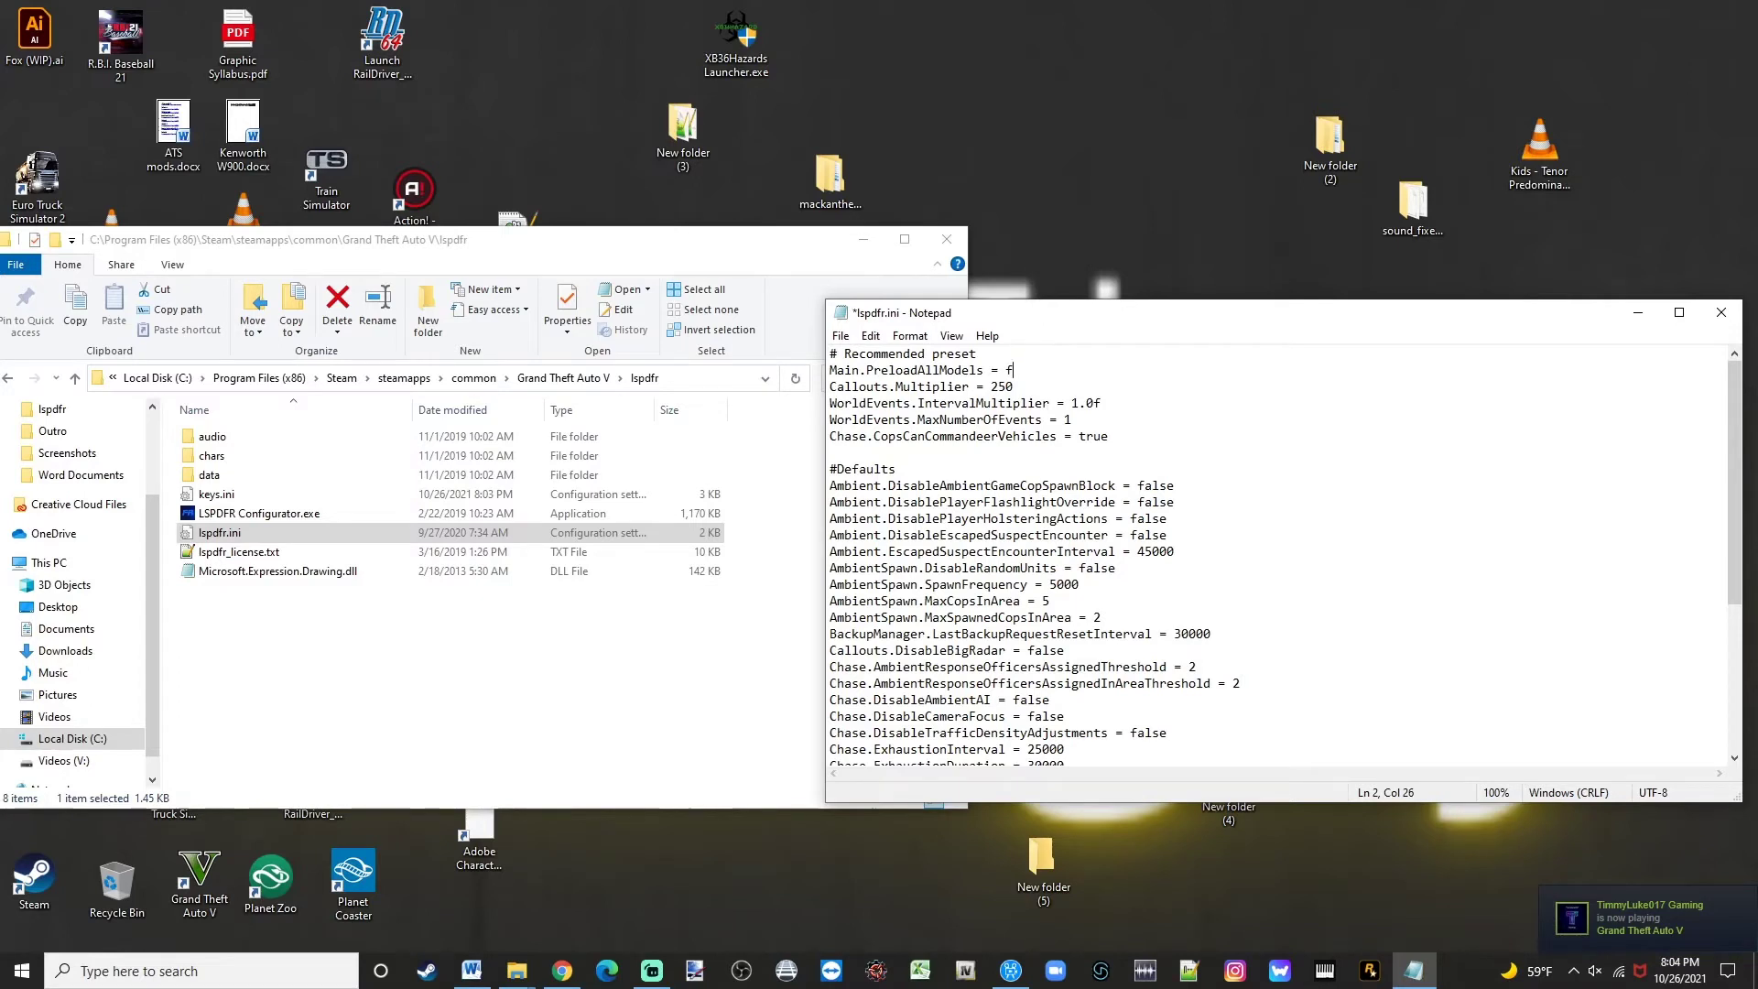
type("alse")
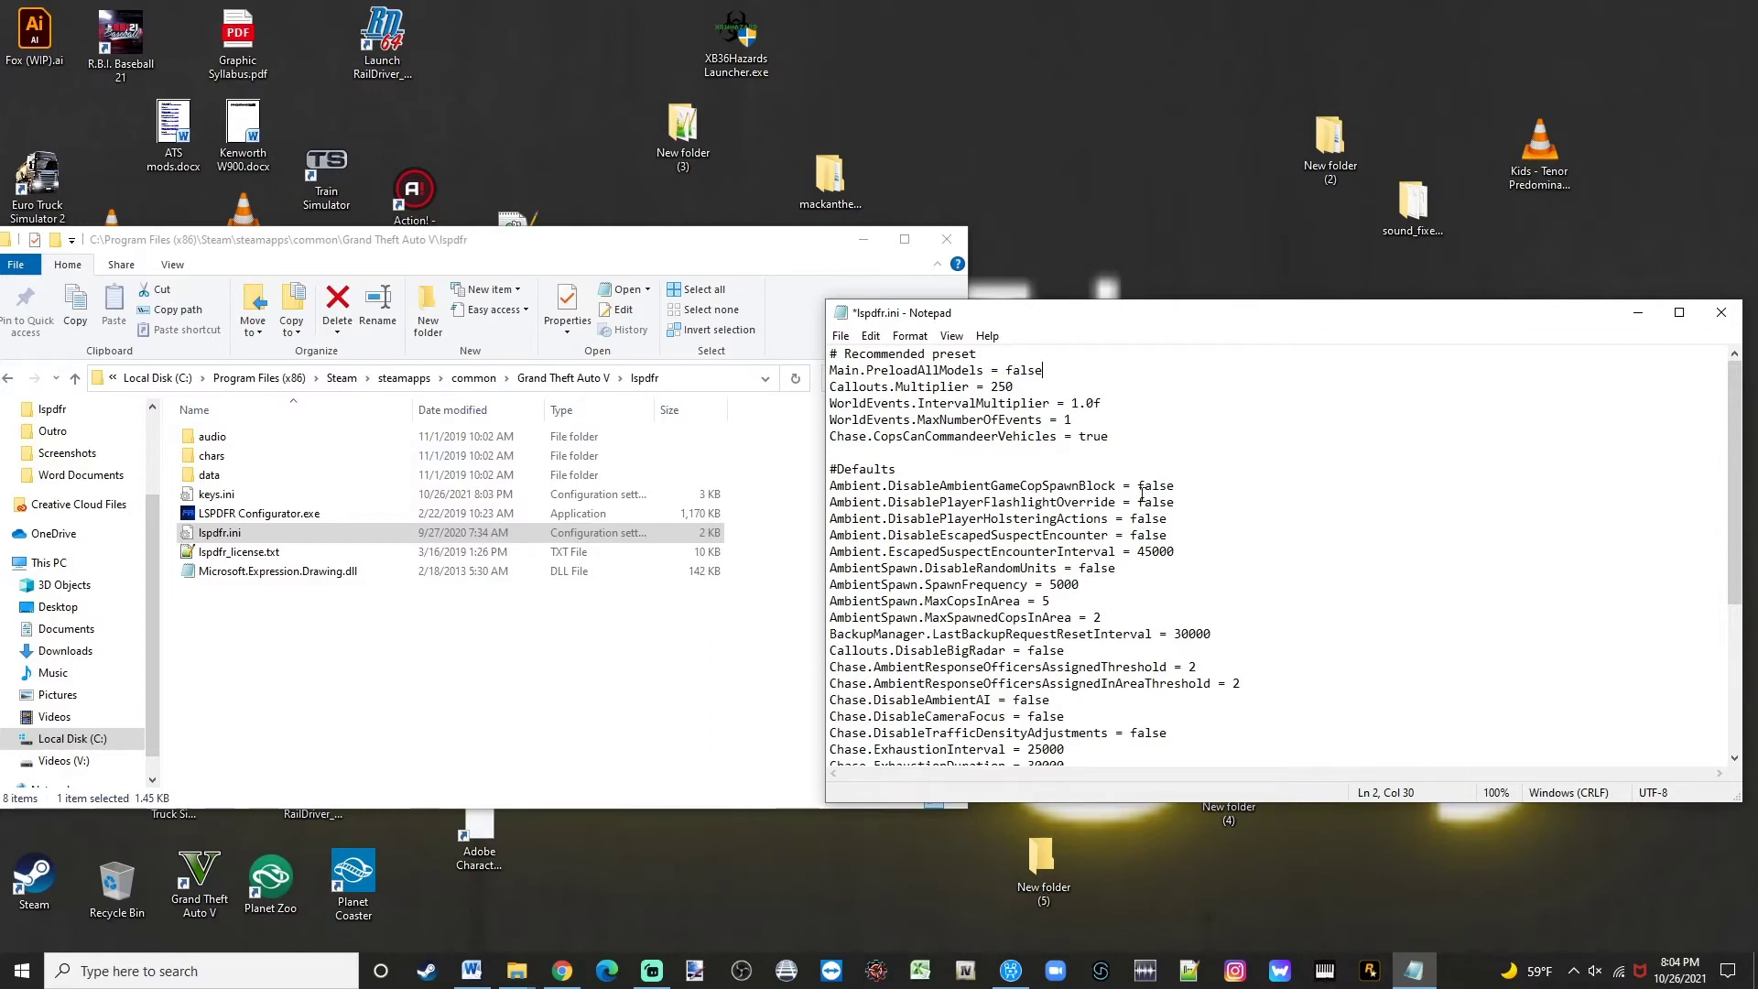
Set Ambient.DisablePlayerFlashlightOverride and Chase.DisableCameraFocus to true, and save lspdfr.ini.
left_click_drag(1138, 502, 1179, 502)
type("true")
left_click_drag(1027, 716, 1067, 715)
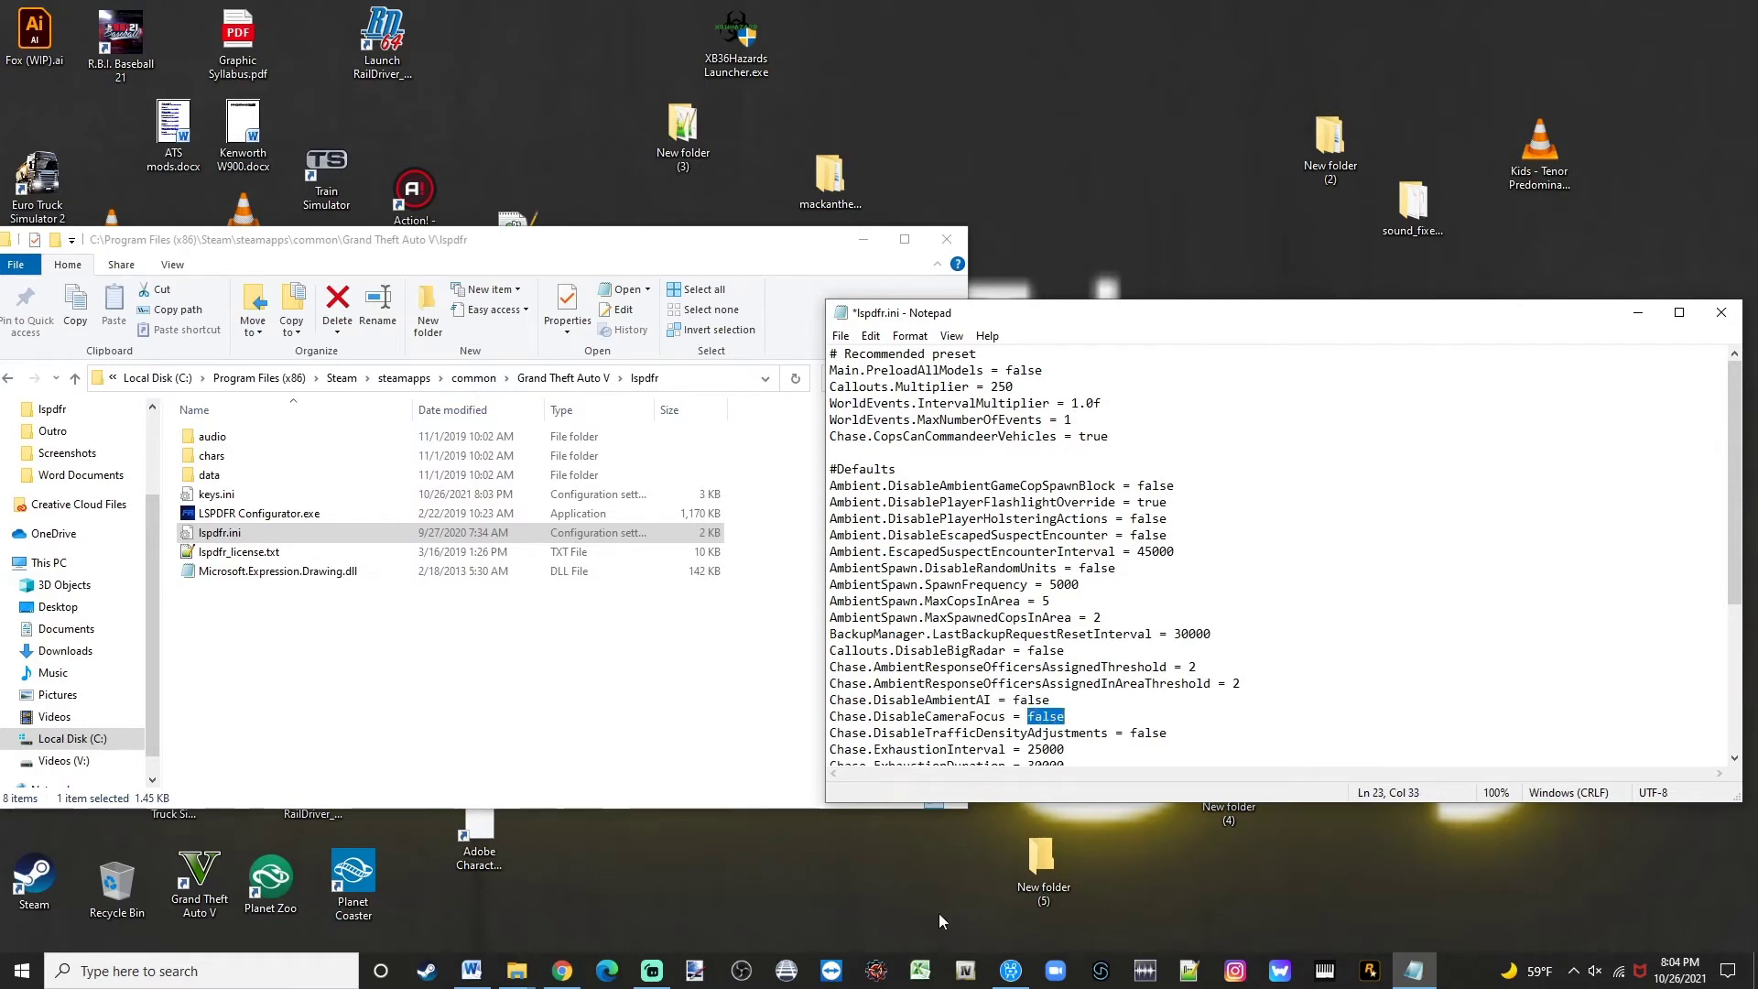
type("true")
left_click(840, 337)
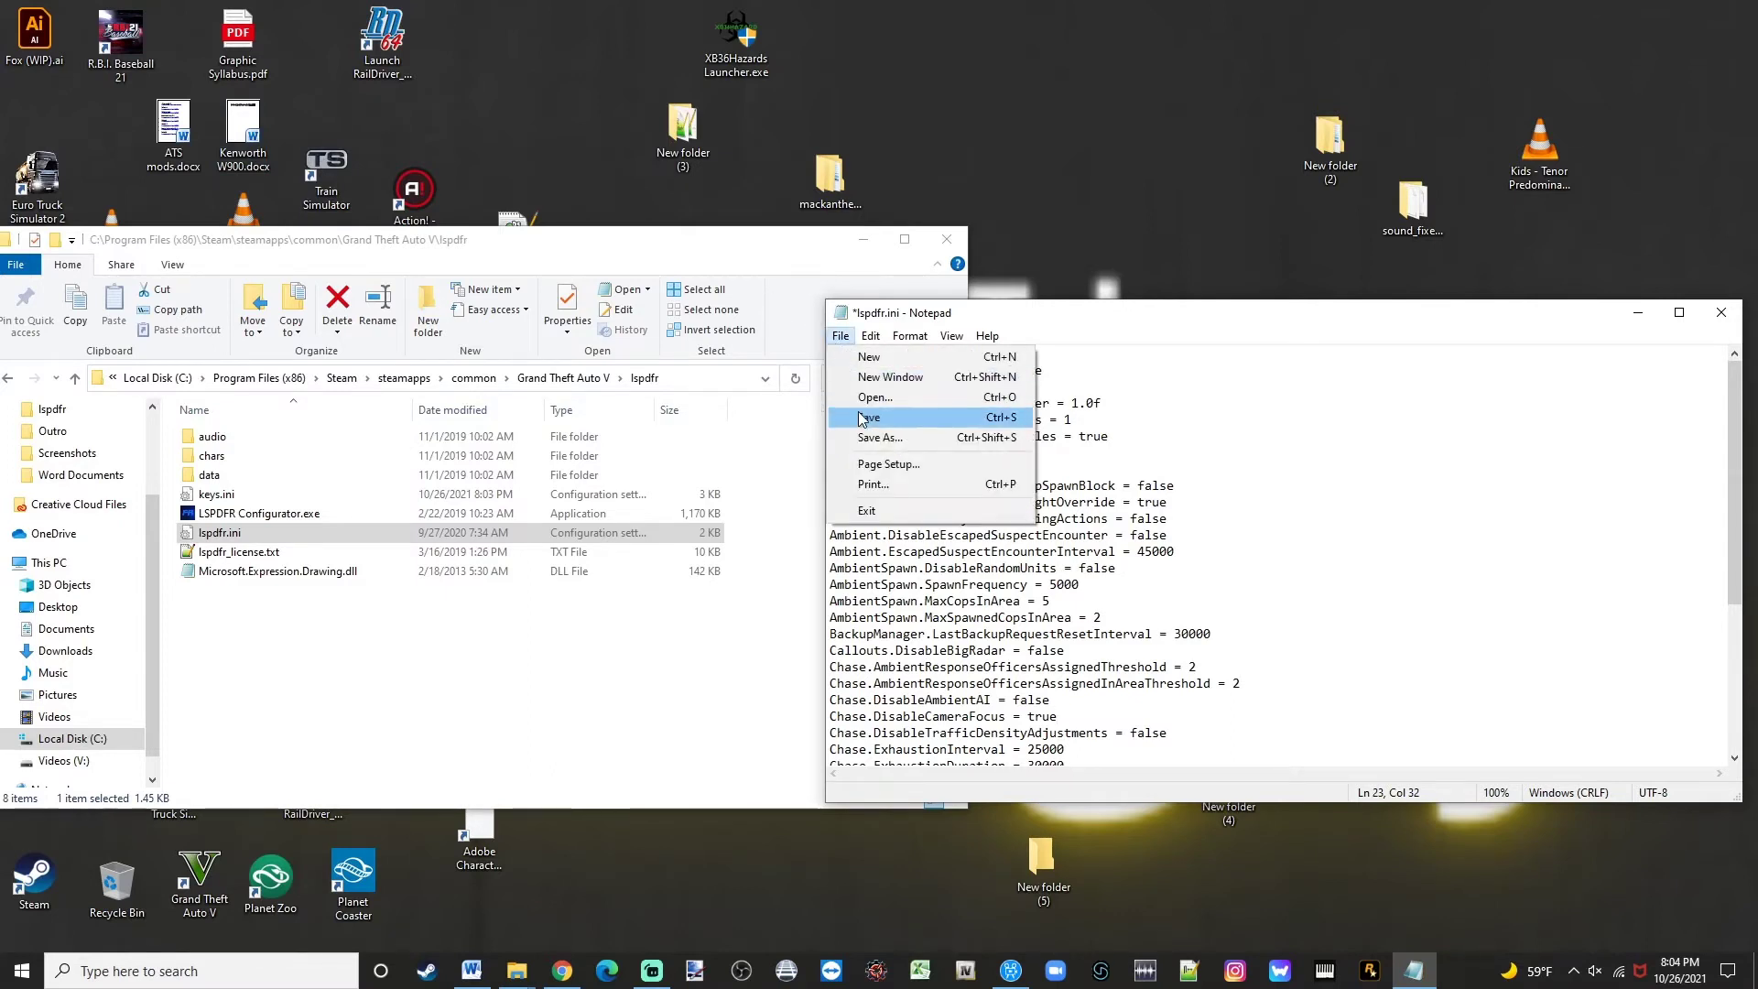
left_click(858, 417)
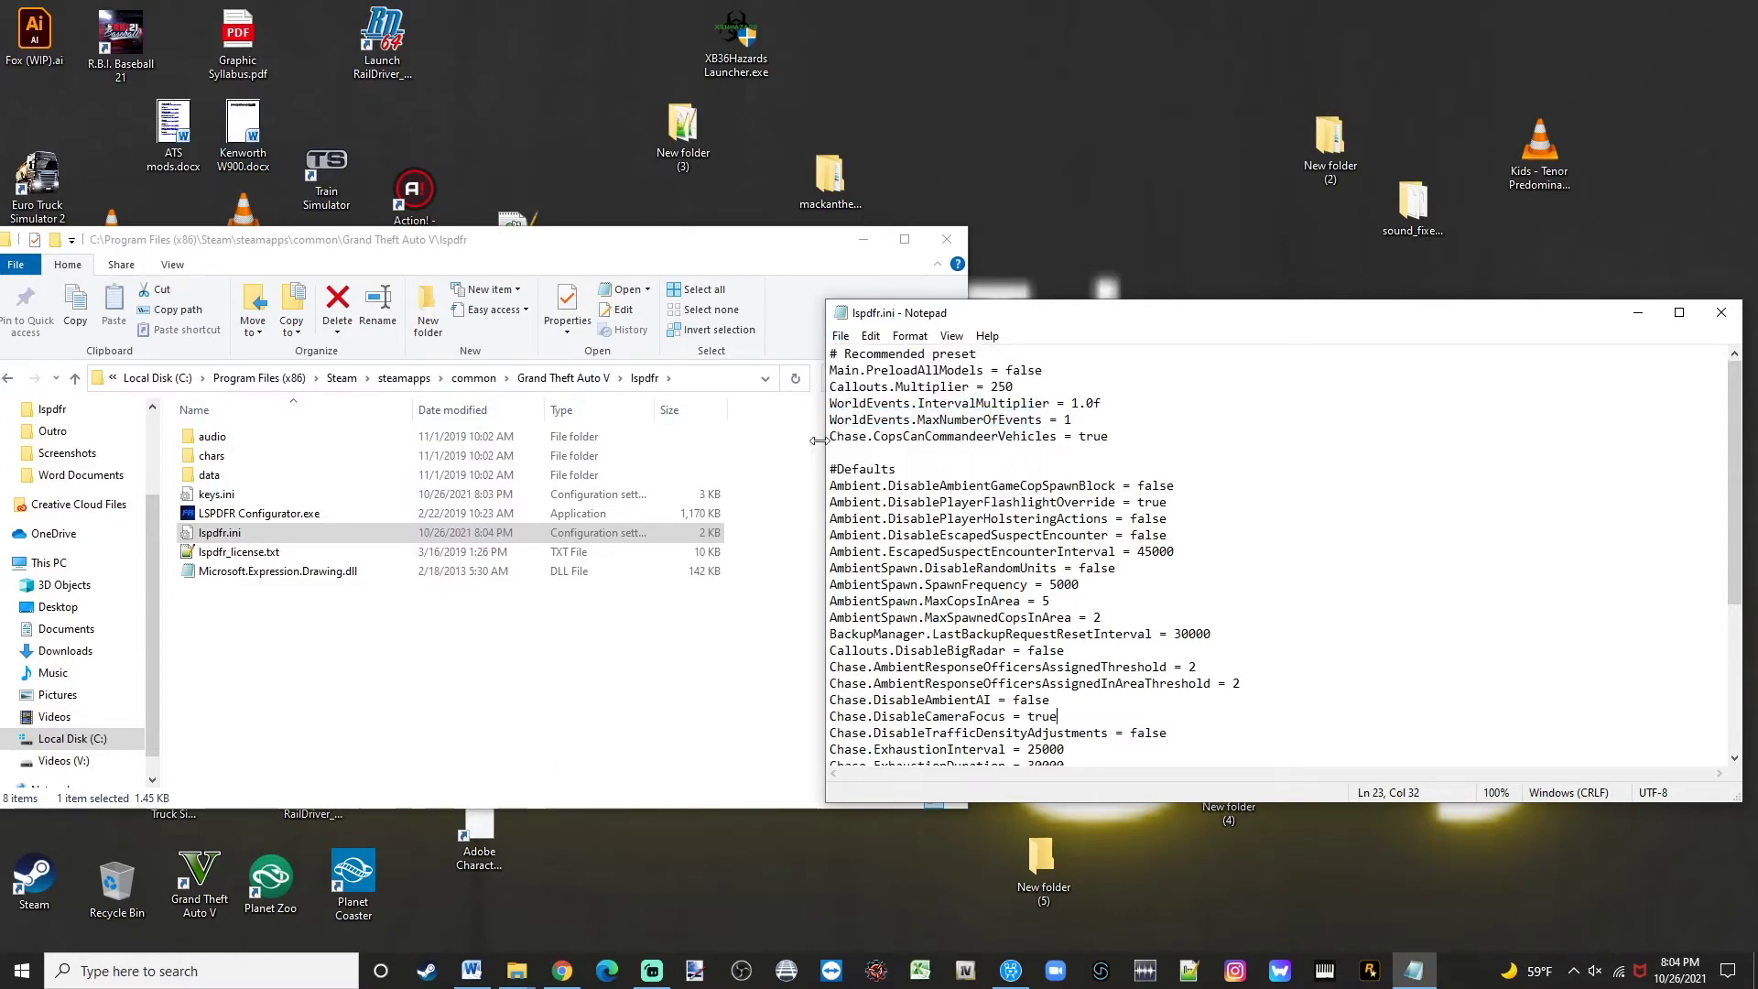
Close lspdfr.ini, go back to the Grand Theft Auto V folder and close the folder window.
left_click(1710, 314)
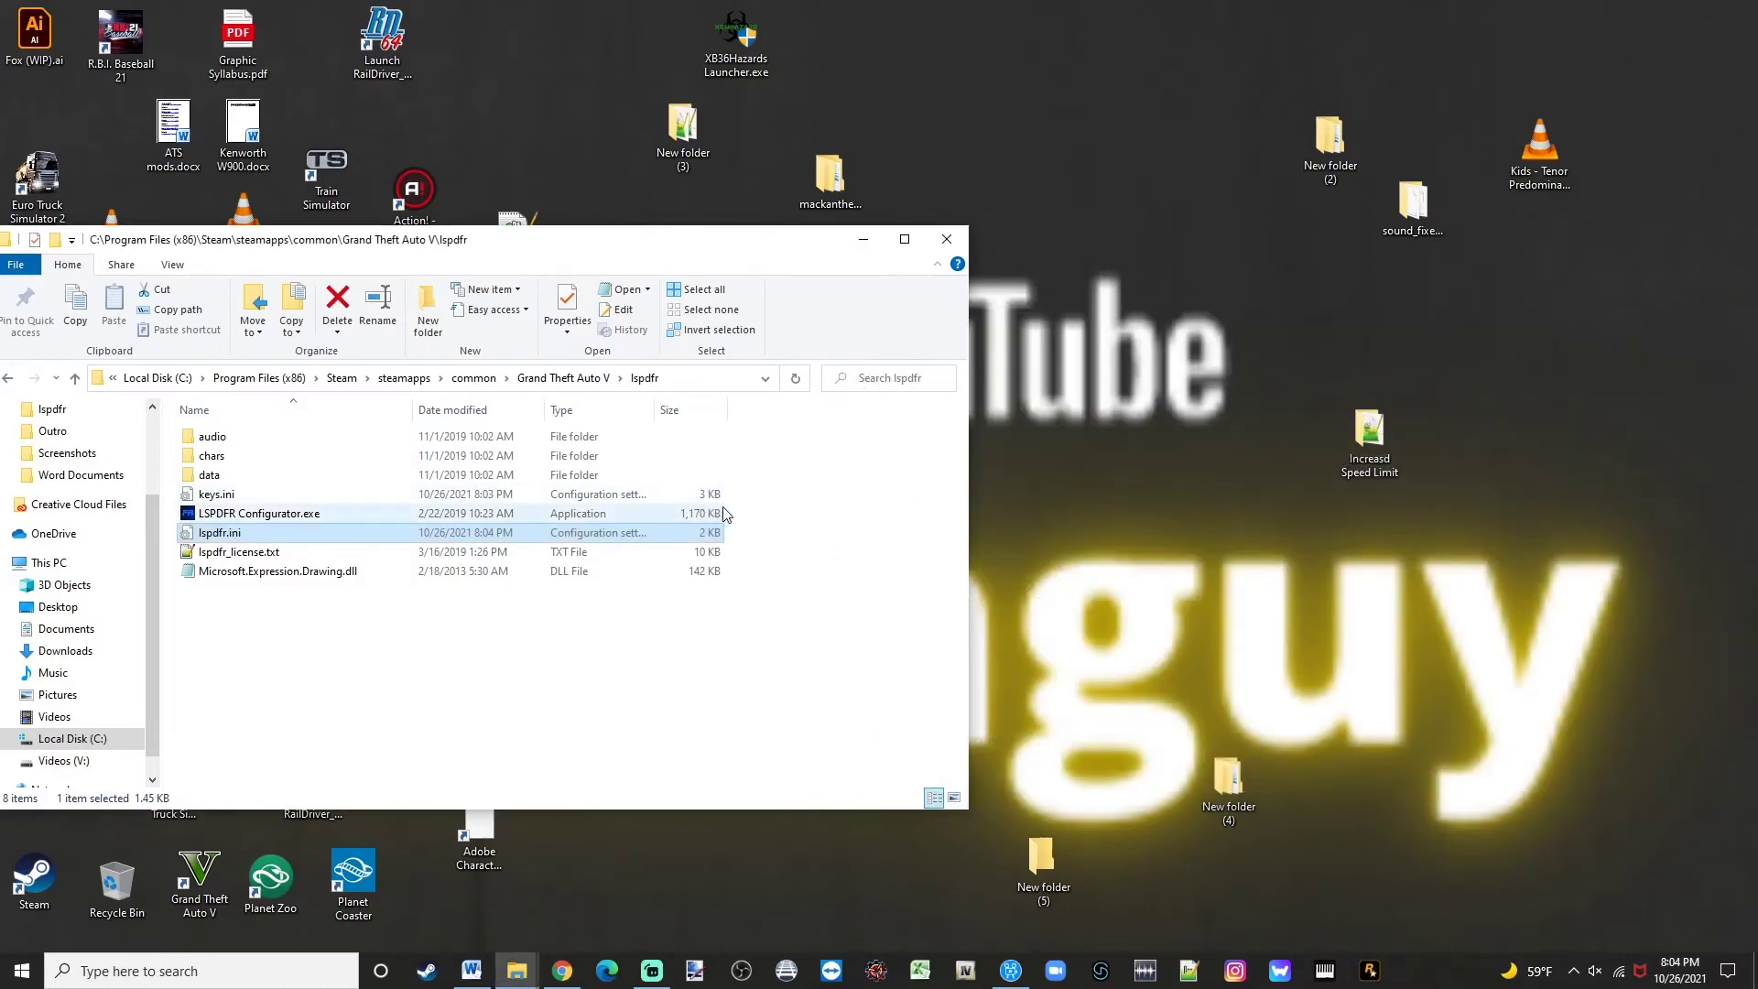
left_click(788, 485)
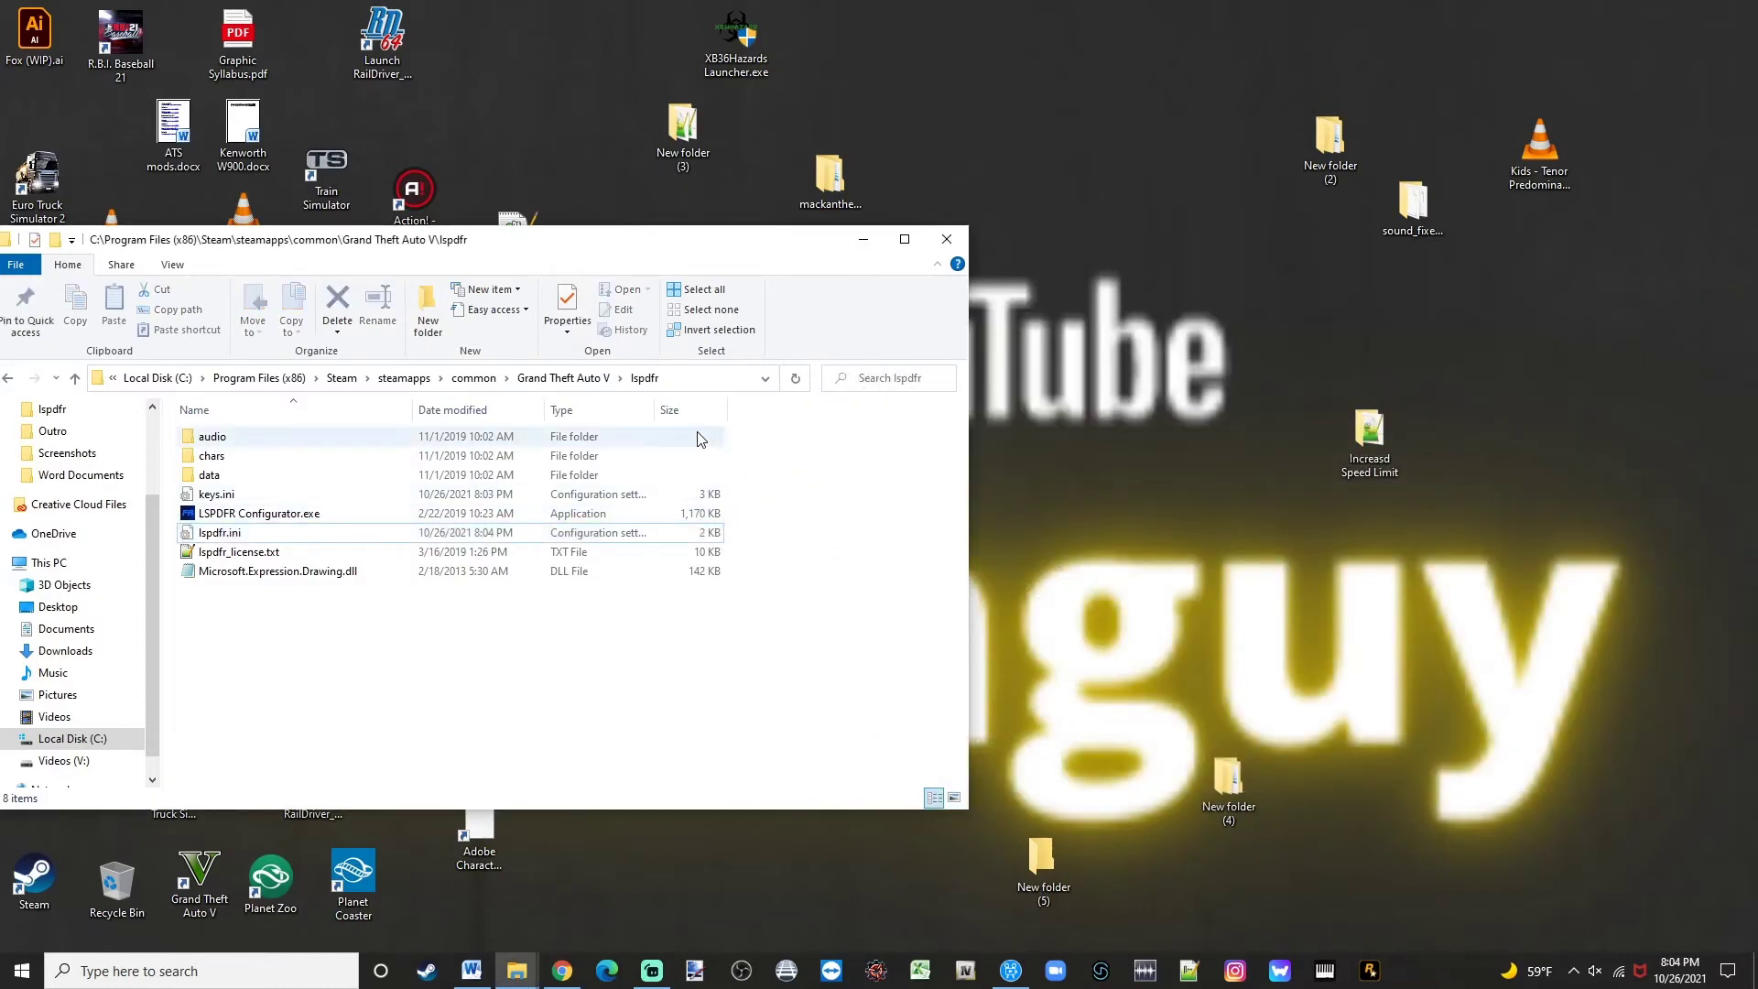
left_click(583, 379)
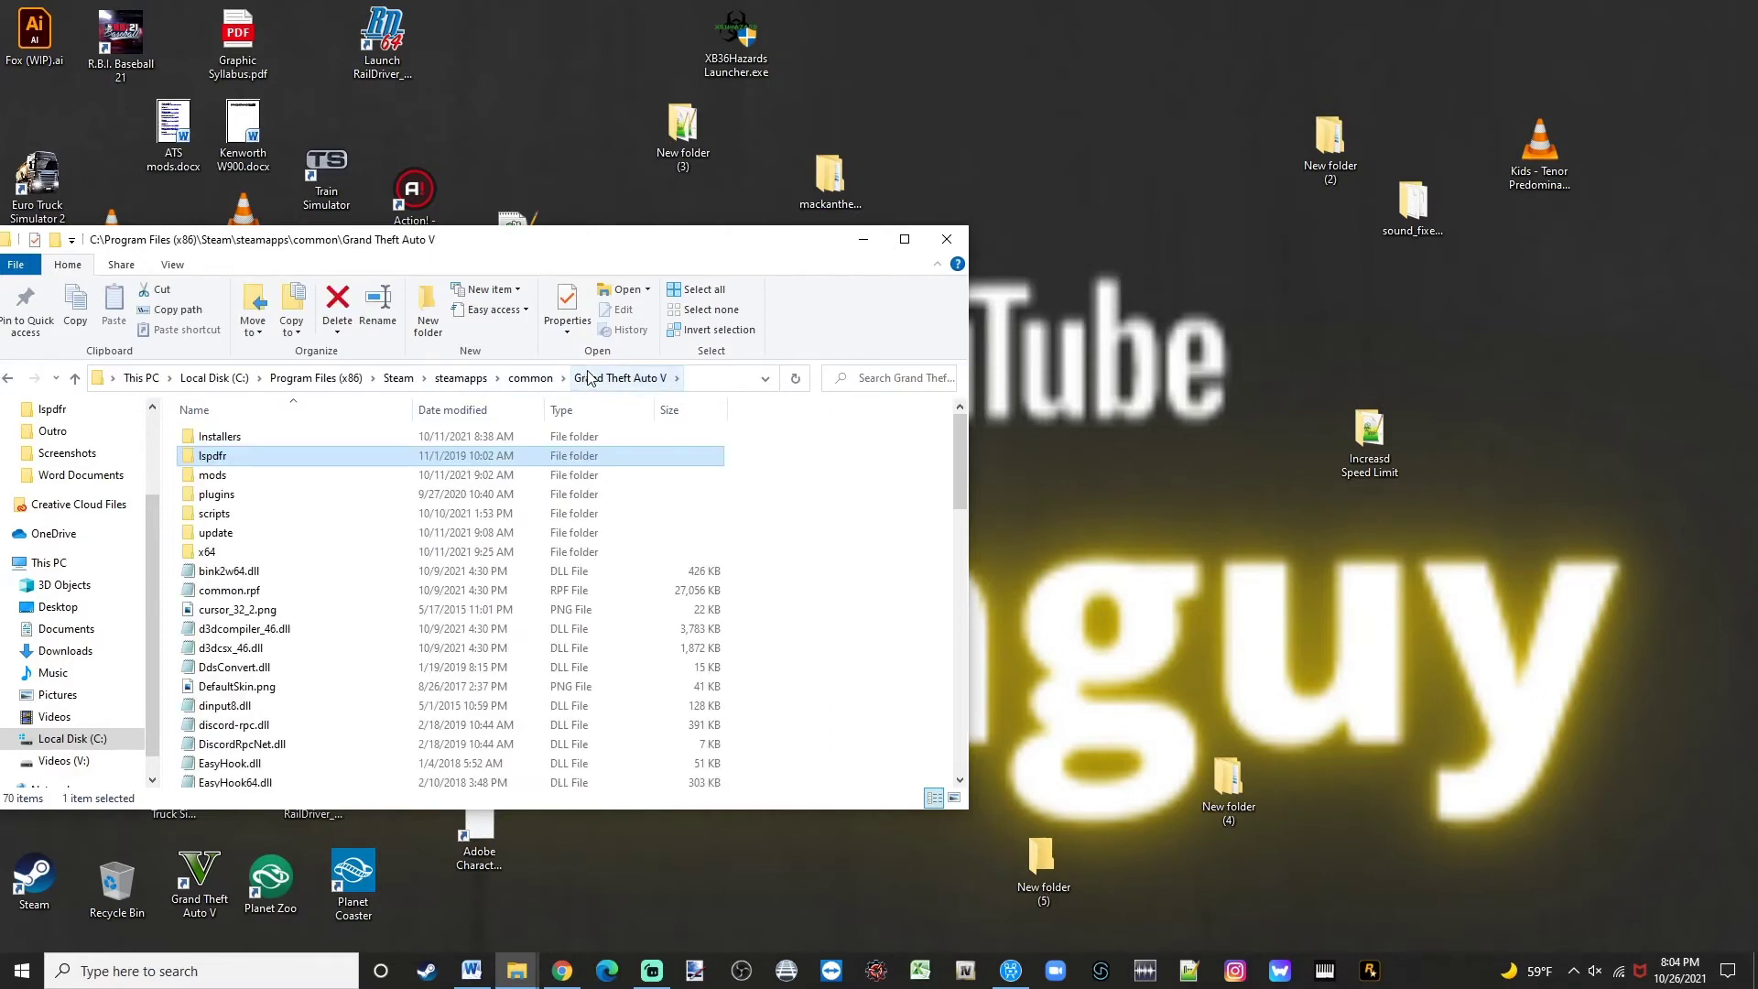
left_click(828, 470)
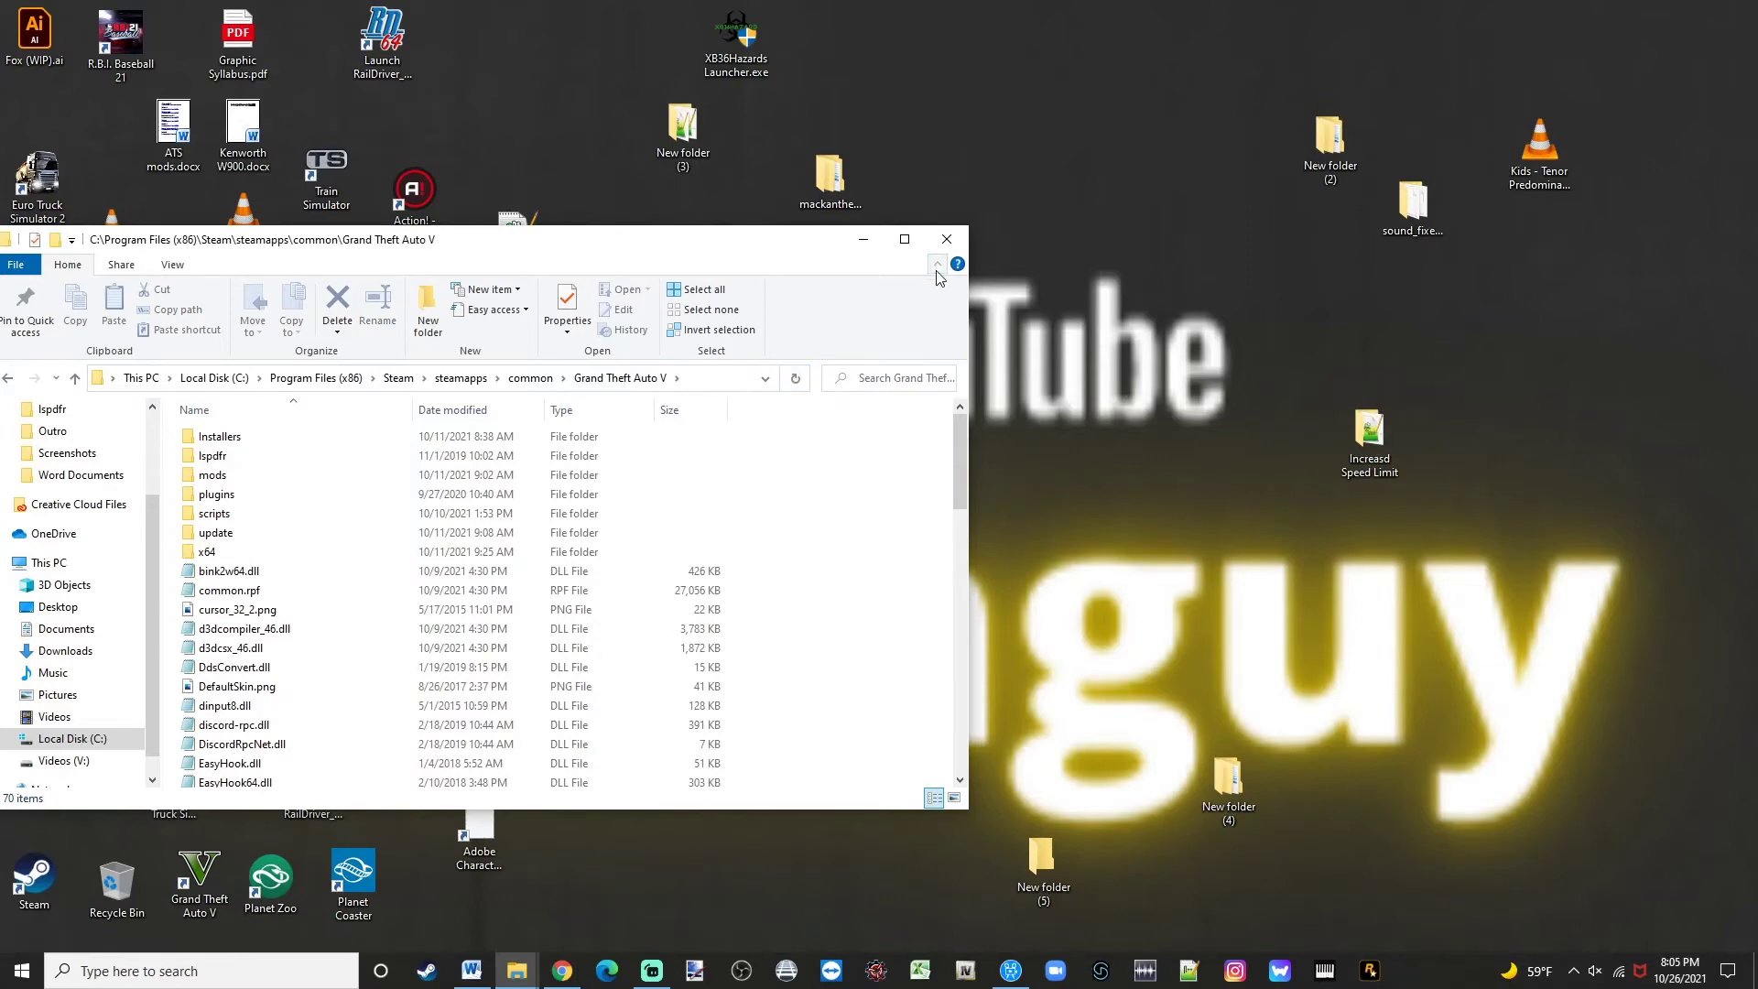
left_click(947, 240)
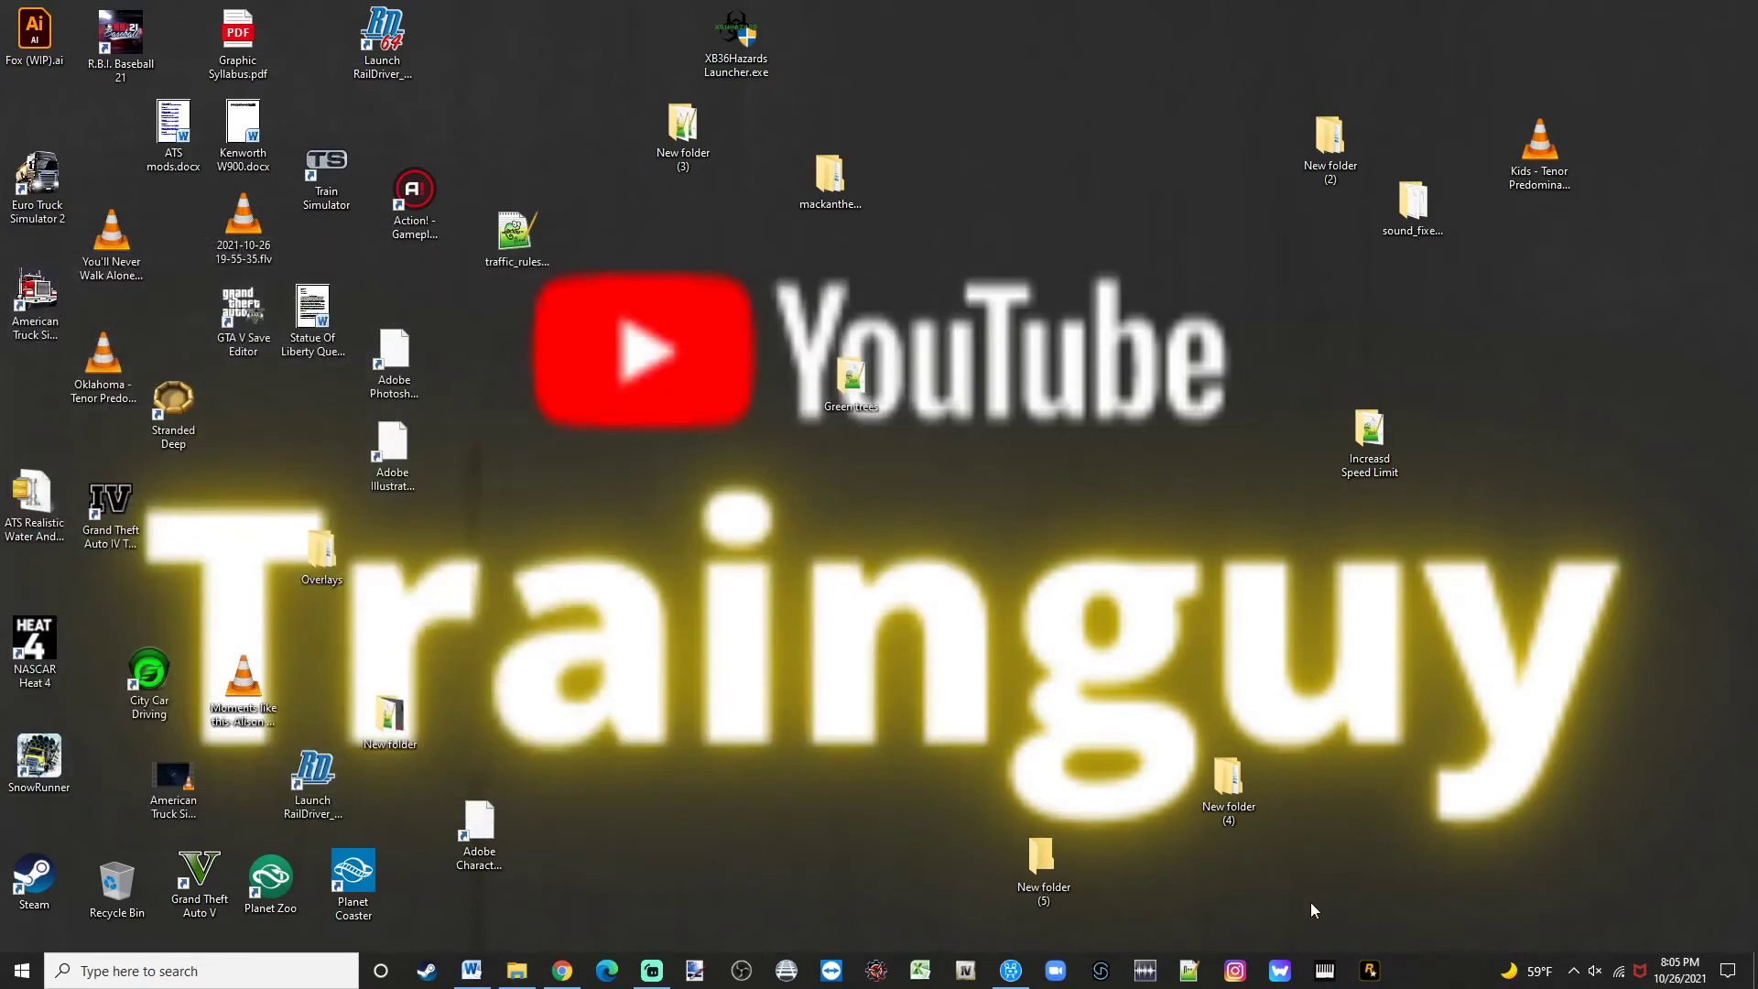
Launch RAGE Plugin Hook, accept its disclaimer and elevated-privileges notice, and agree to back up the game version.
left_click(1364, 984)
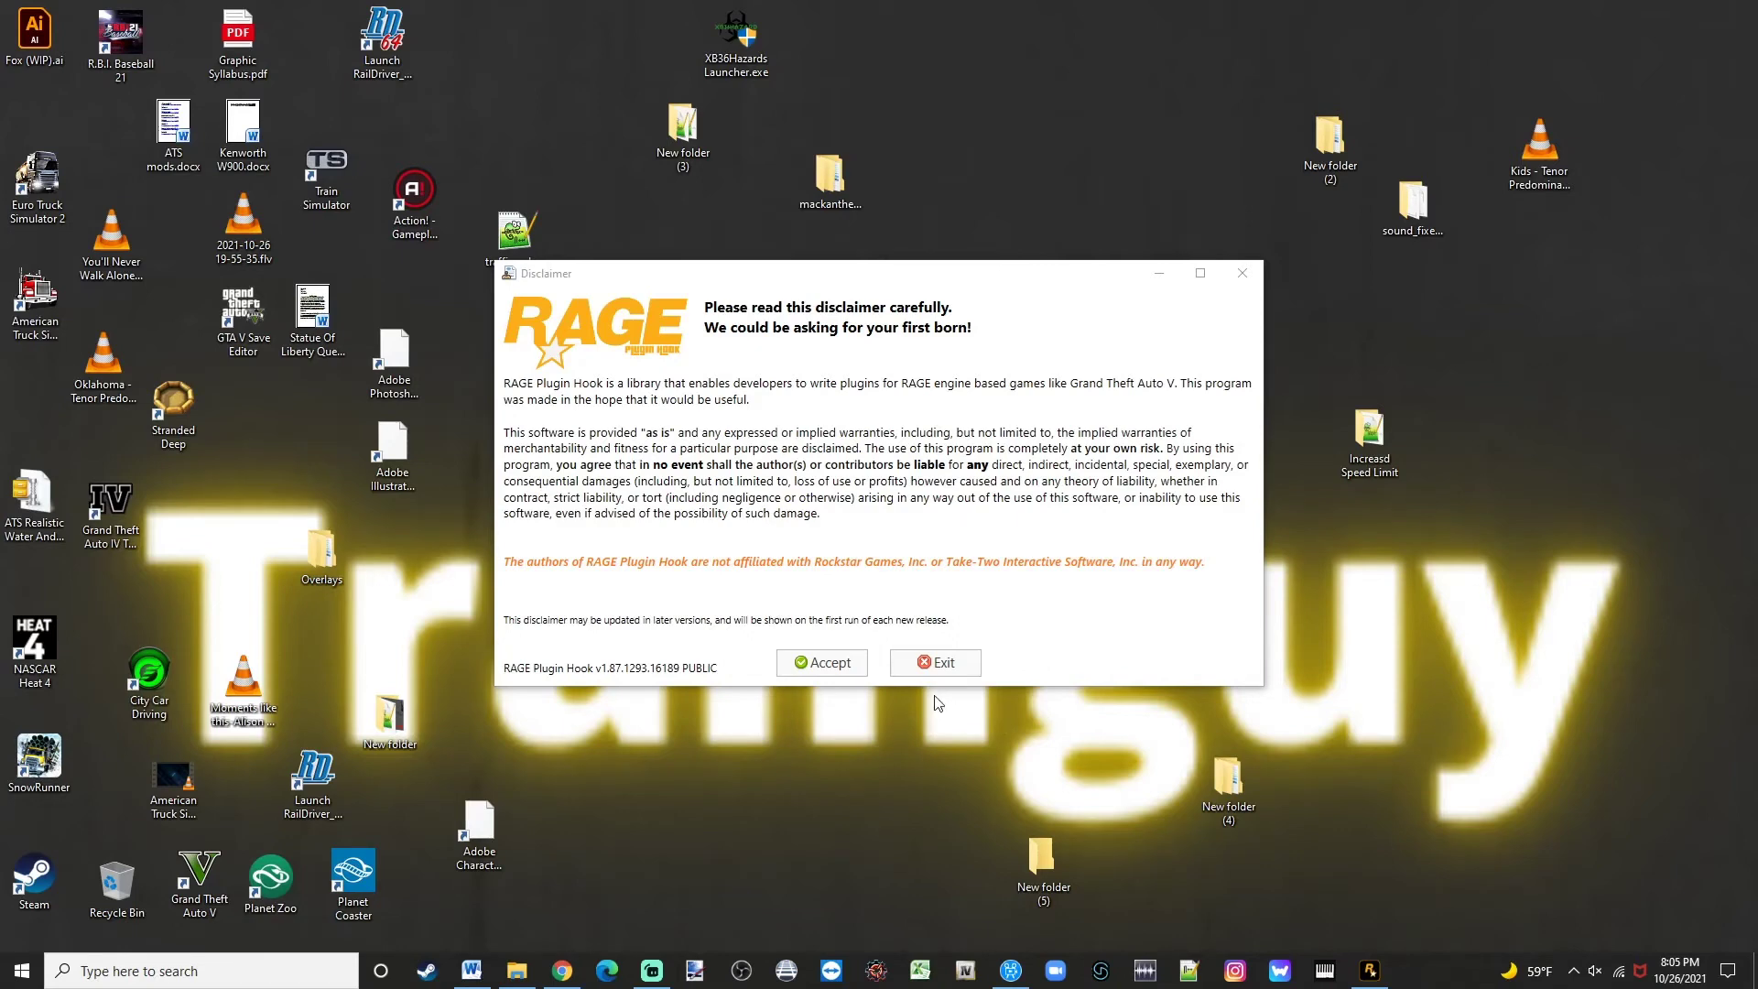
left_click(801, 667)
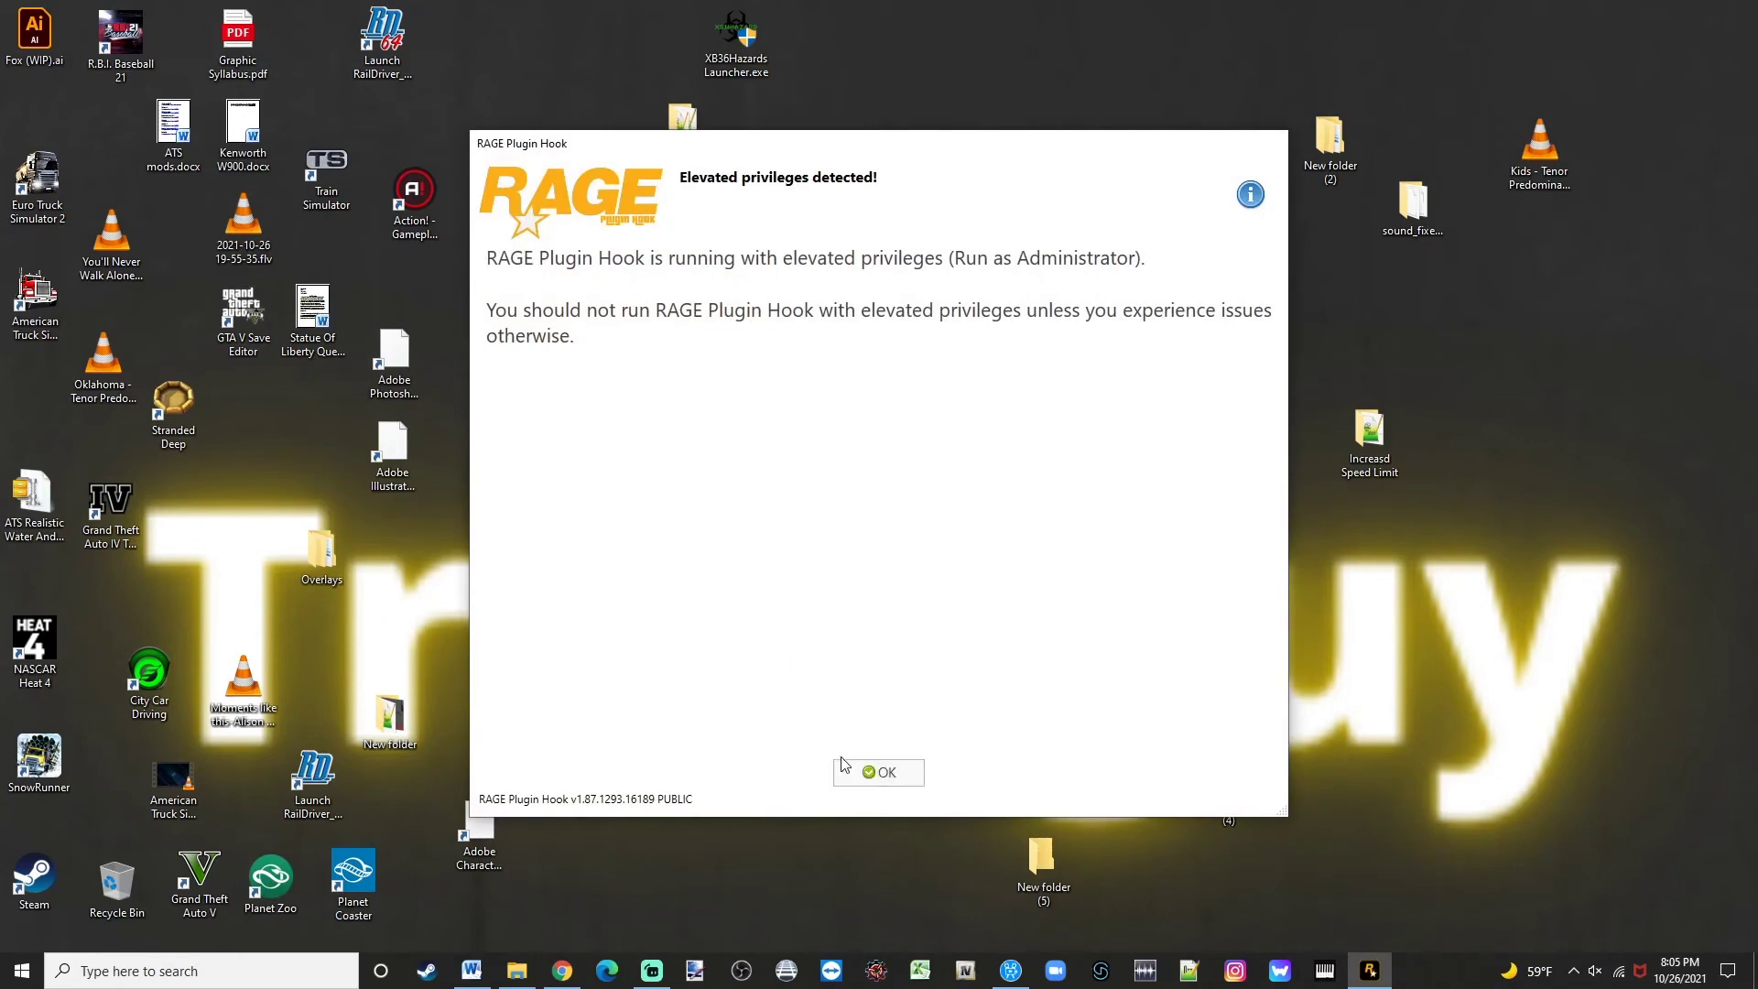
left_click(884, 769)
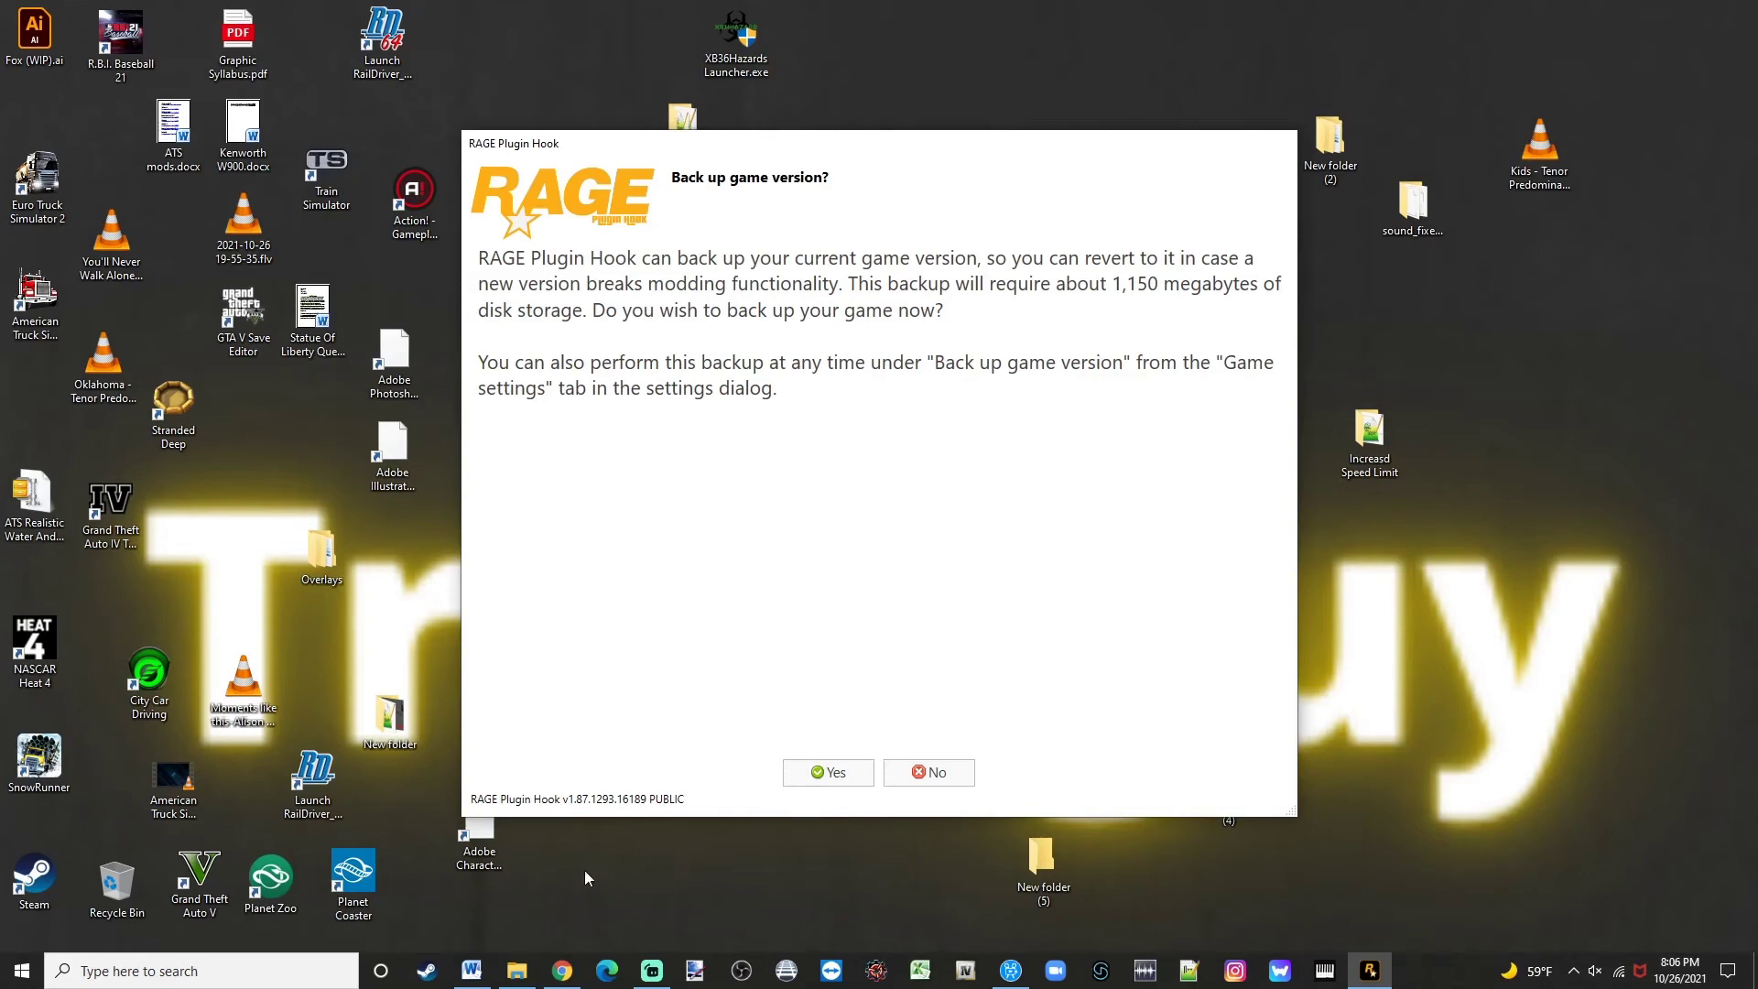
left_click(822, 774)
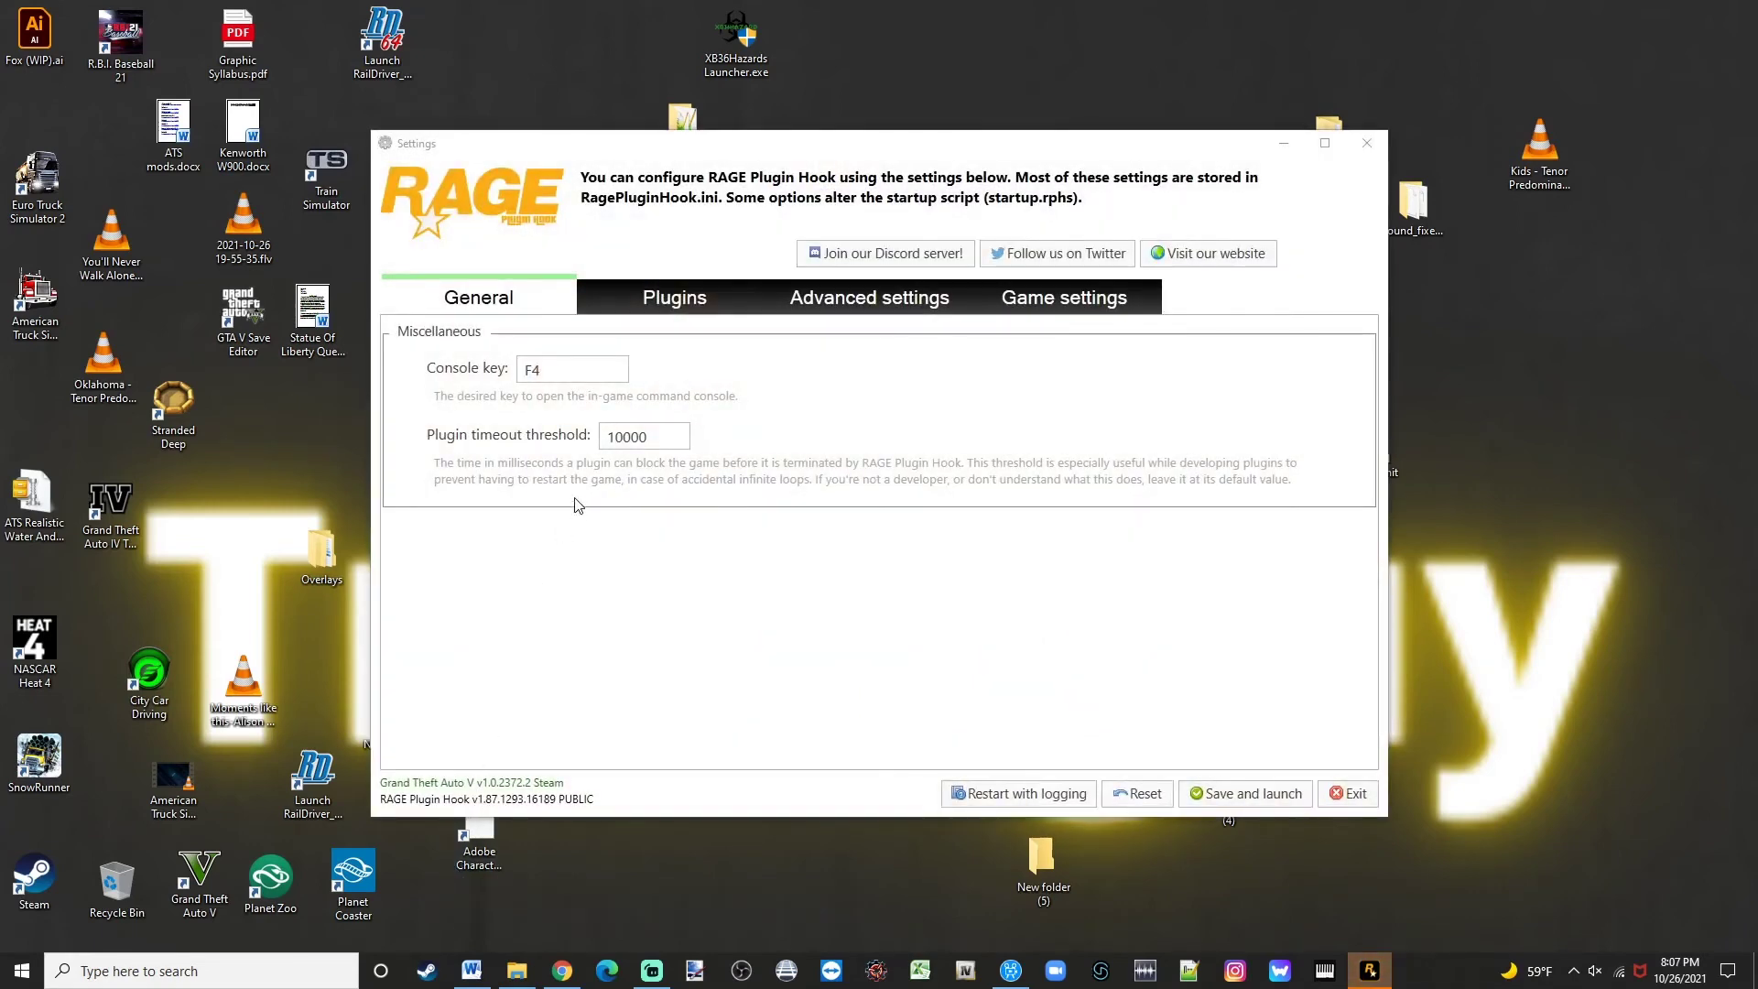
key("shift+Home")
left_click(608, 437)
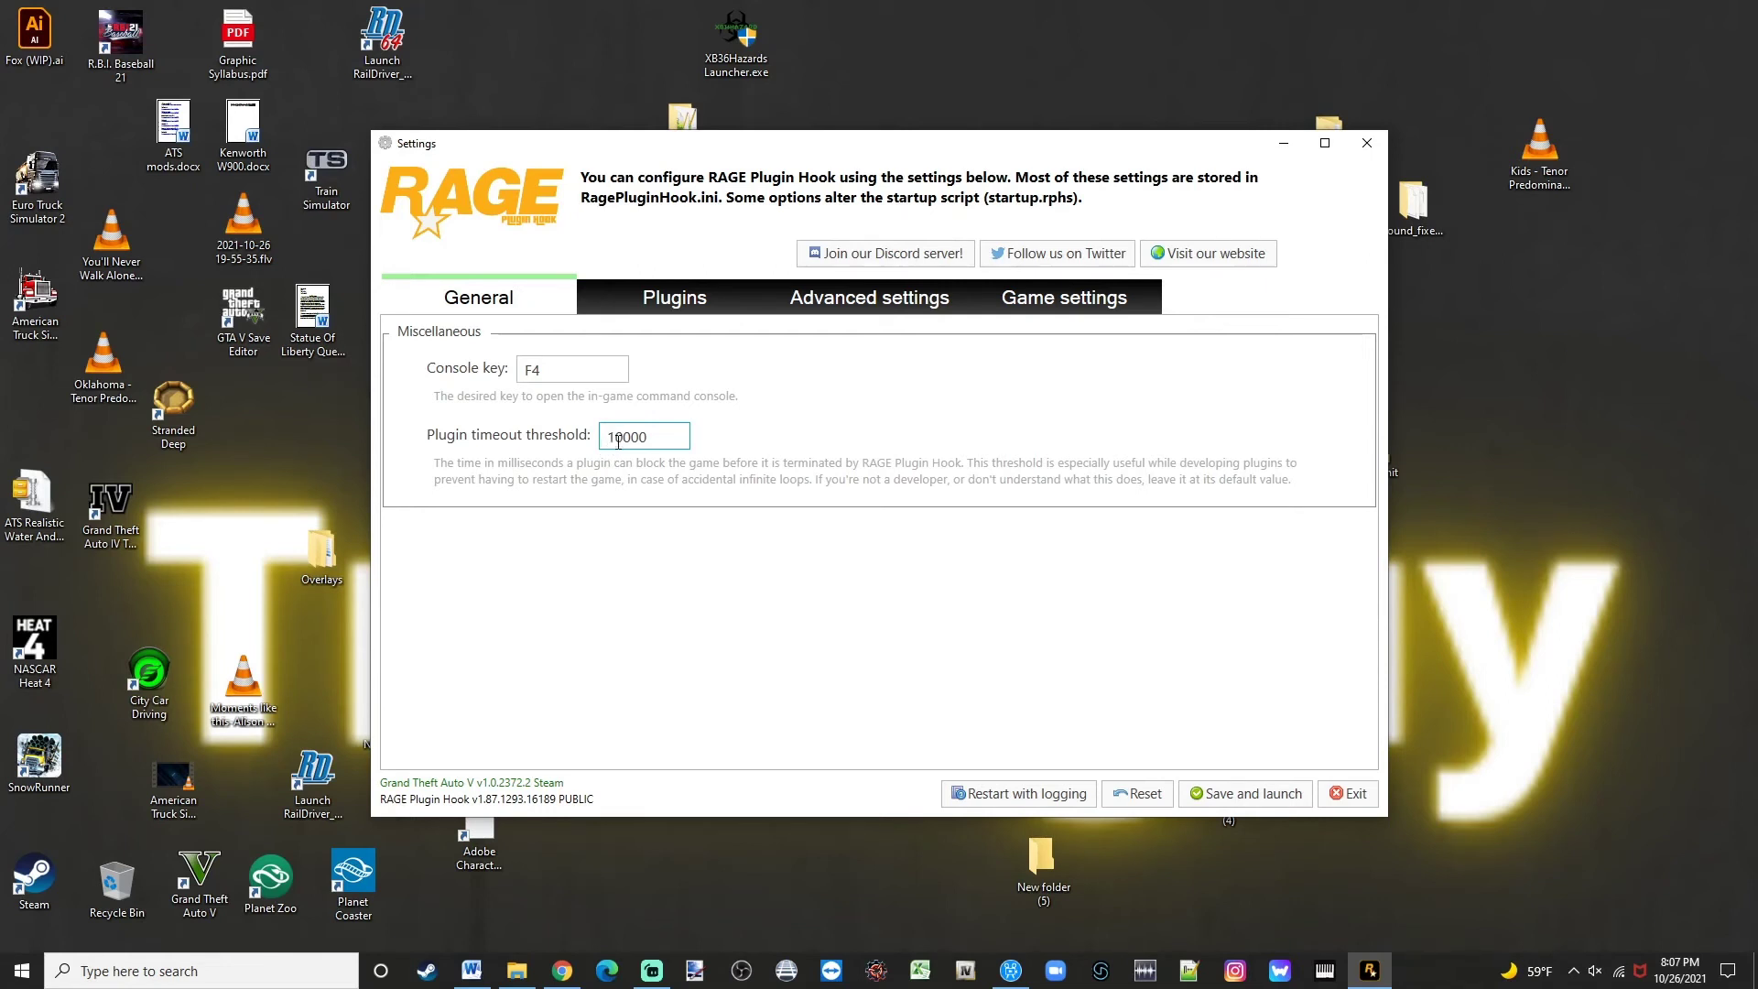
left_click_drag(609, 441, 619, 441)
Mark LSPD First Response for loading and set the plugin load sequence to Load all plugins on startup.
left_click(613, 316)
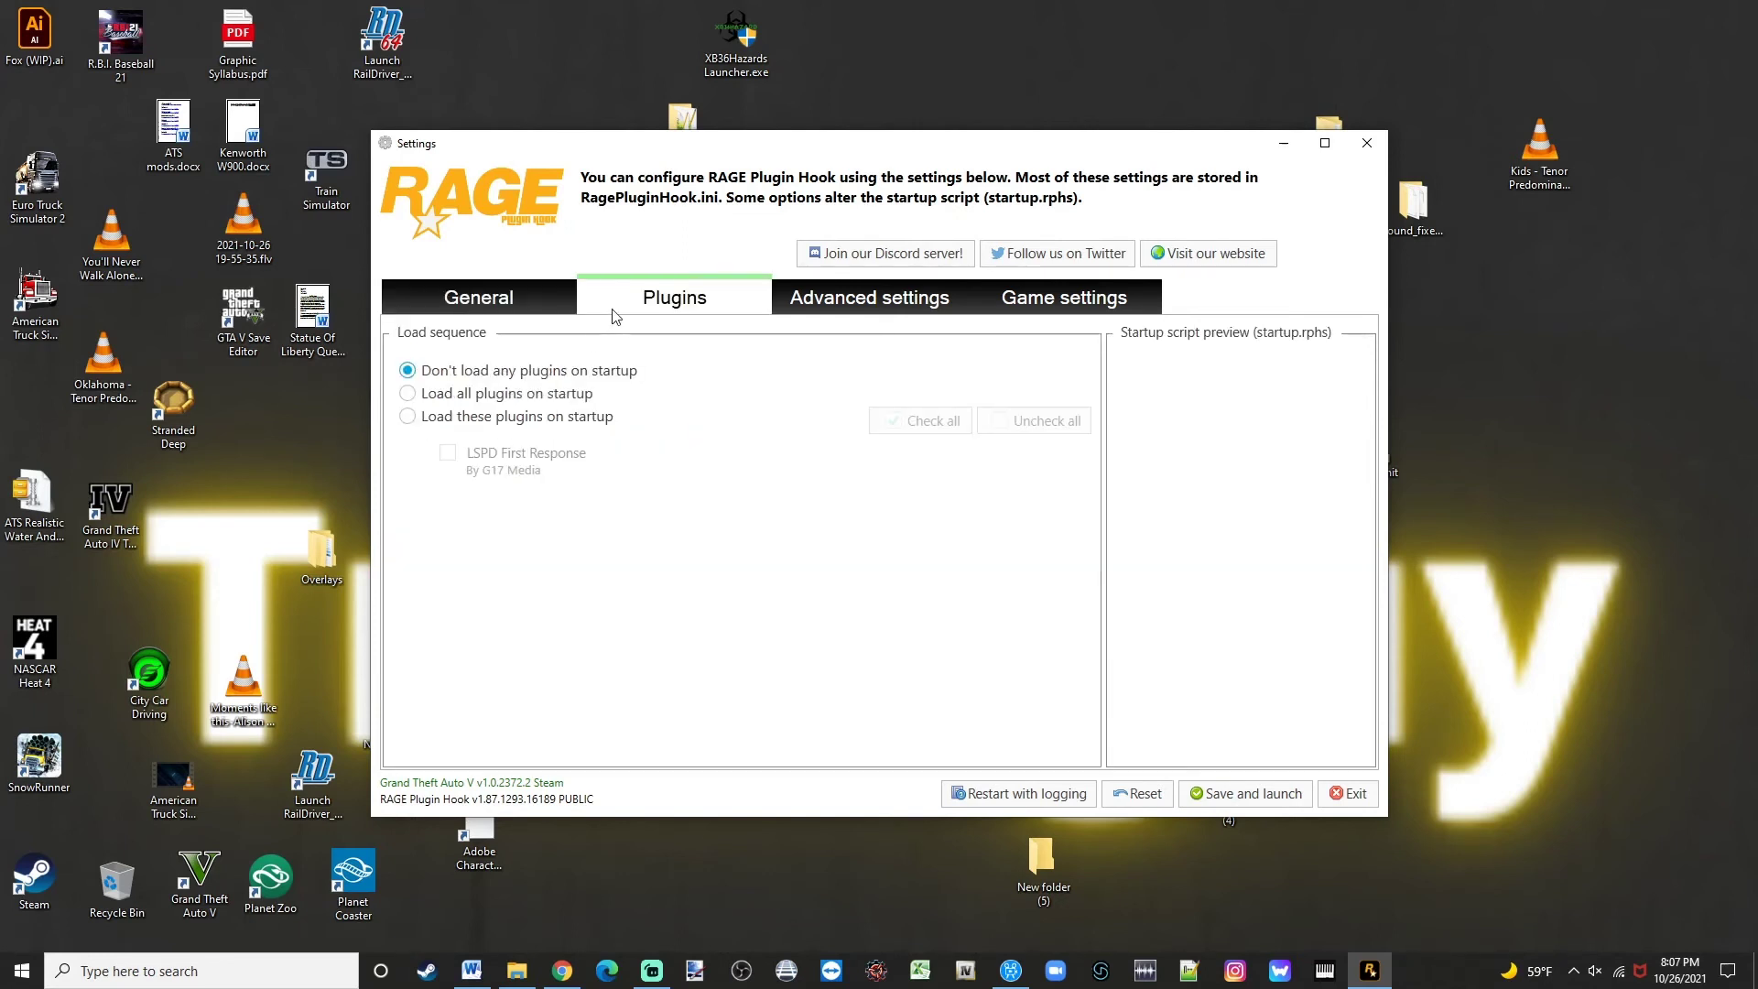
left_click(408, 420)
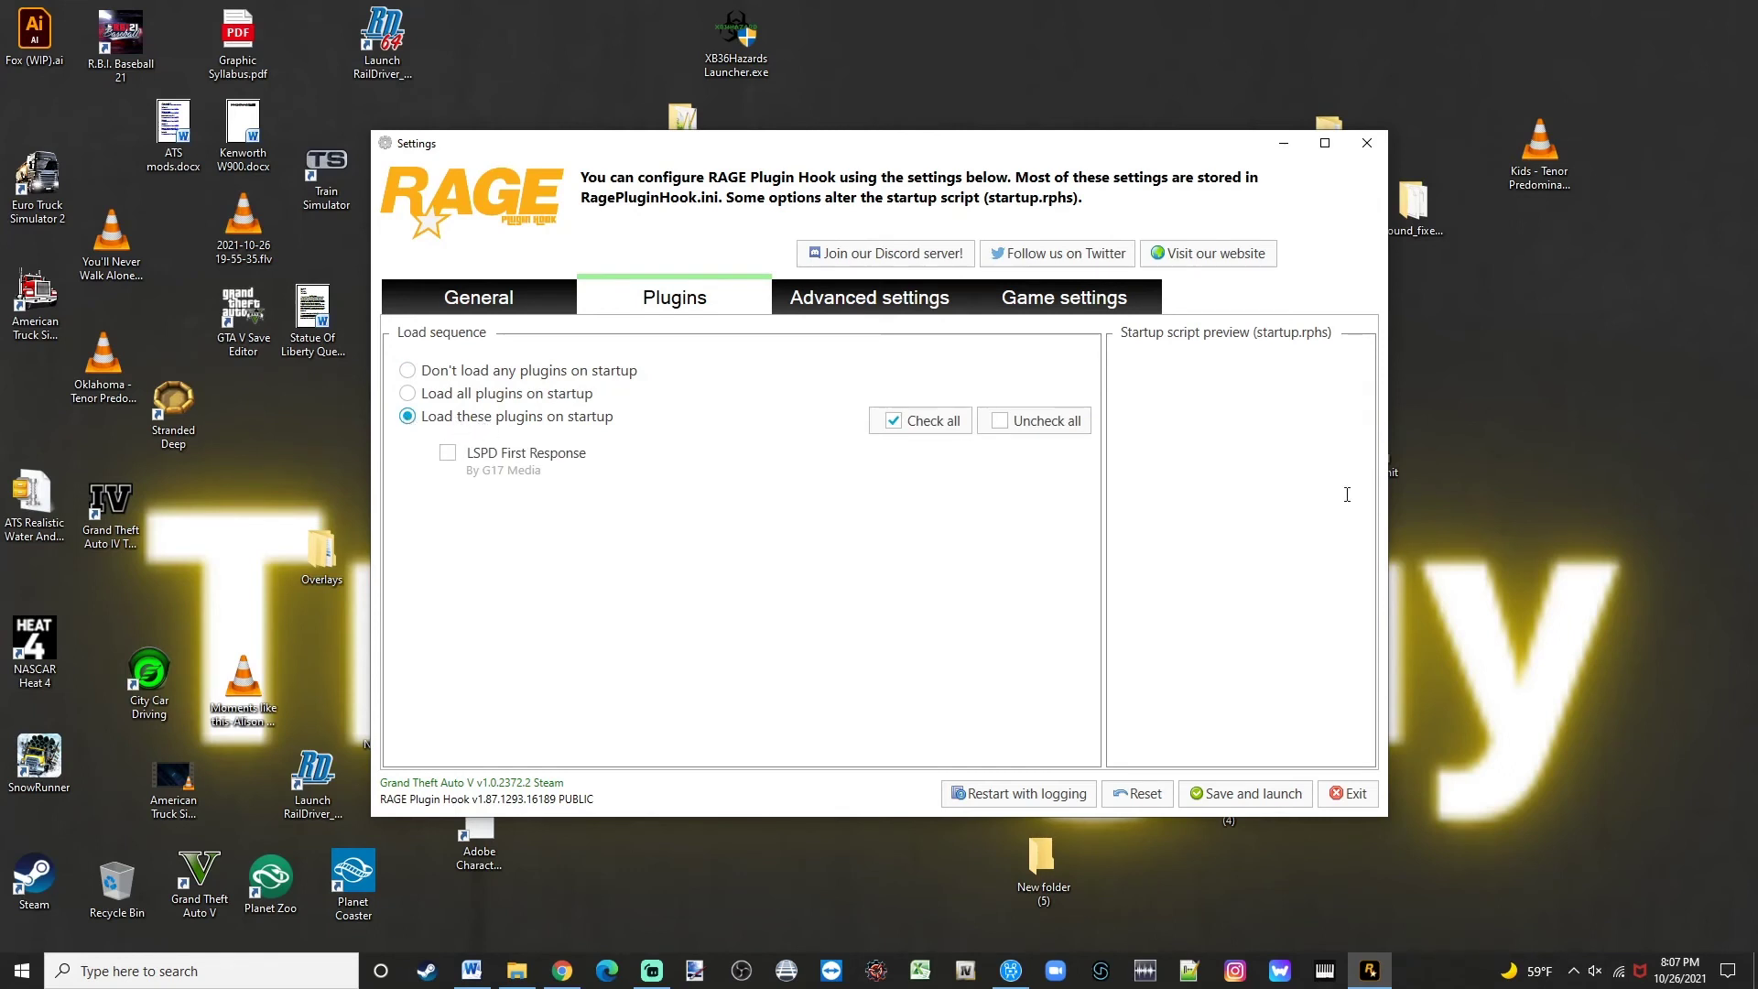
left_click(912, 425)
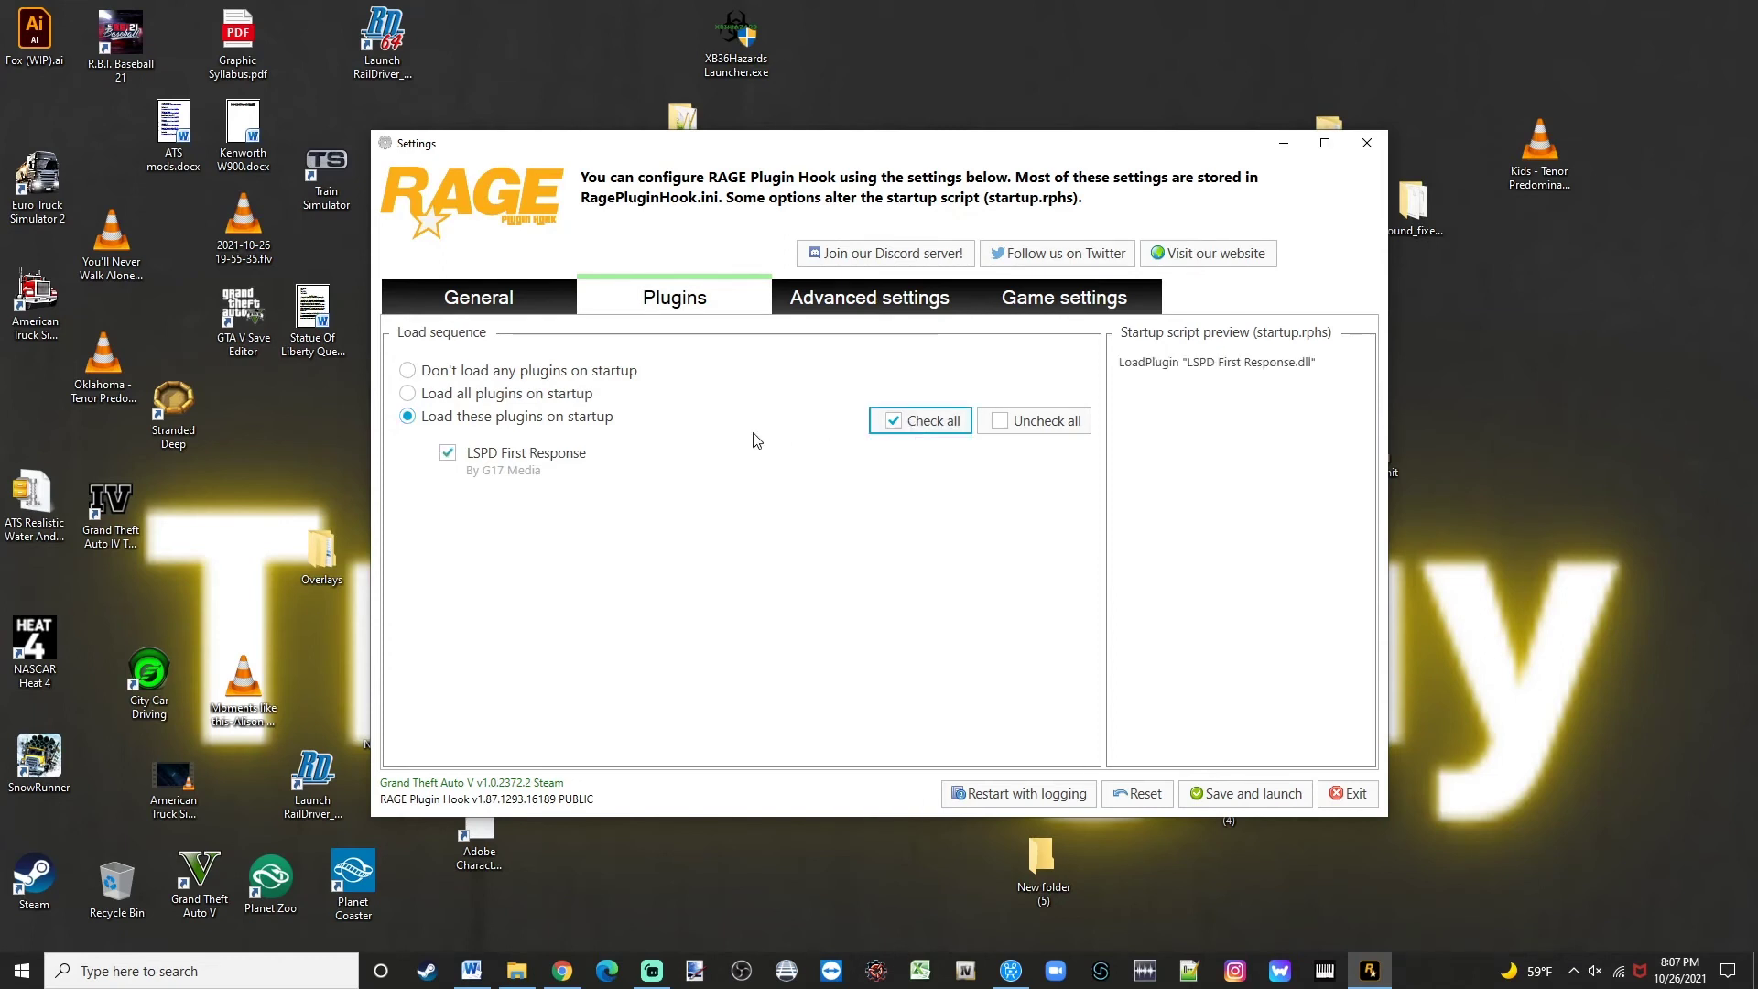
left_click(406, 394)
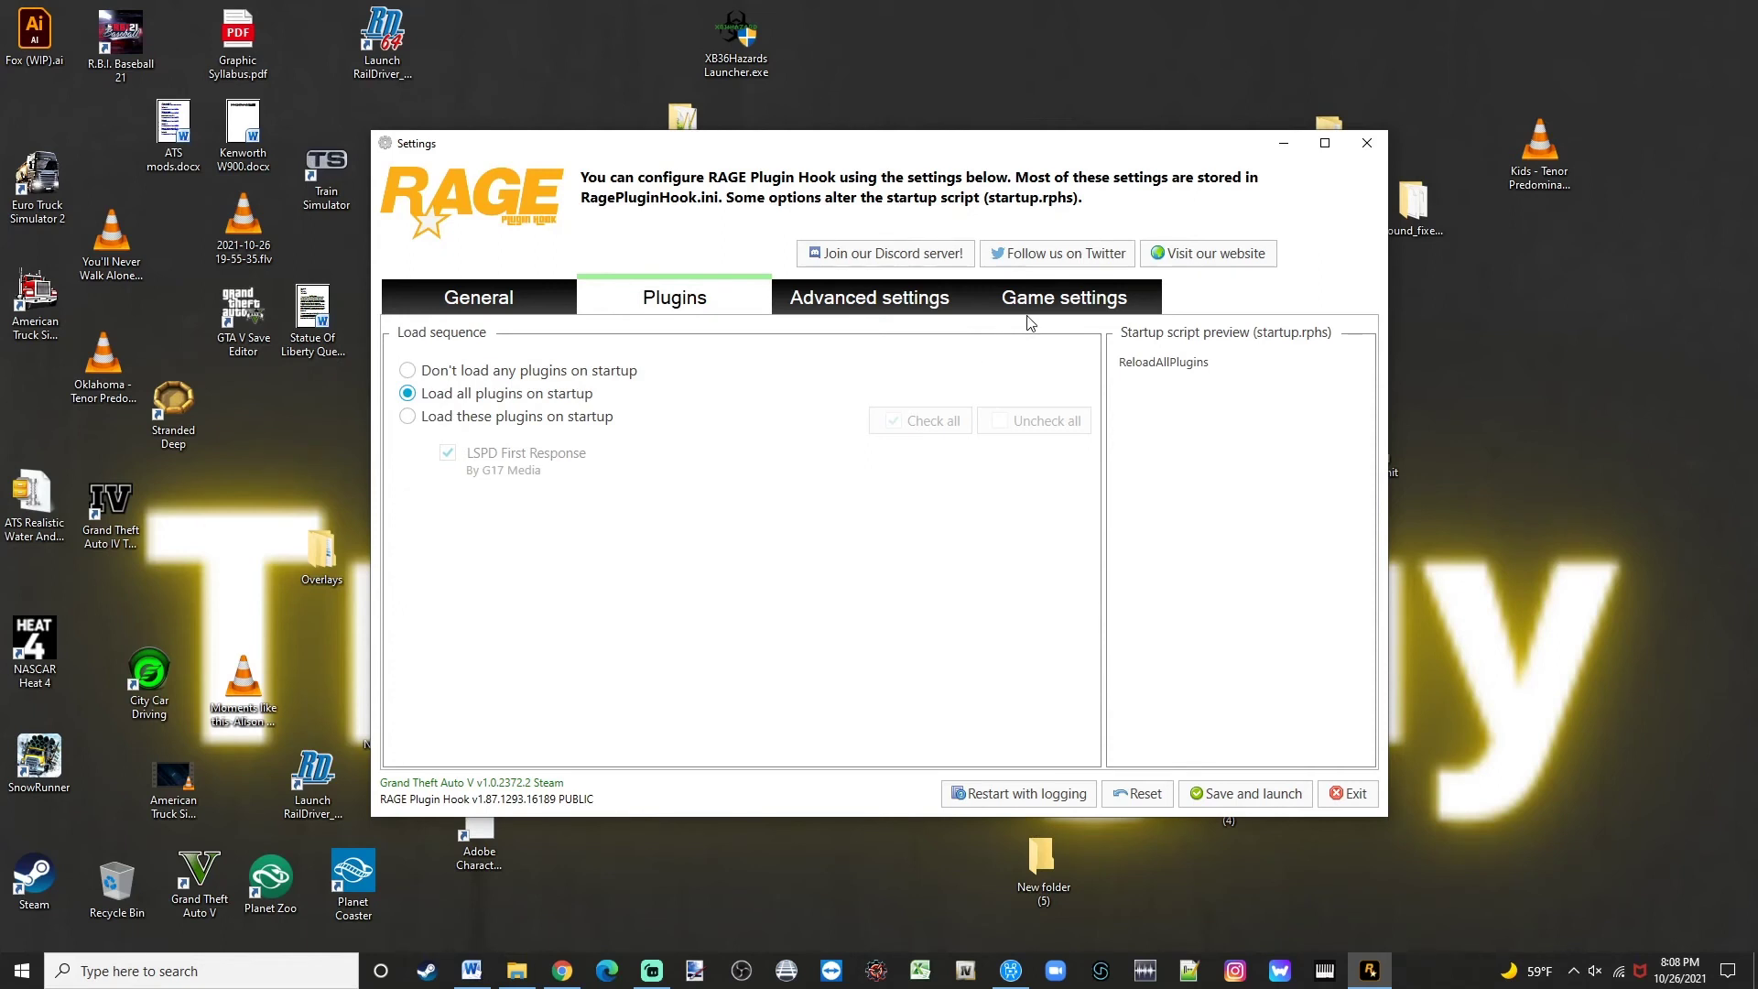
Back up the current game version from the game settings and collapse the backup section.
left_click(1050, 308)
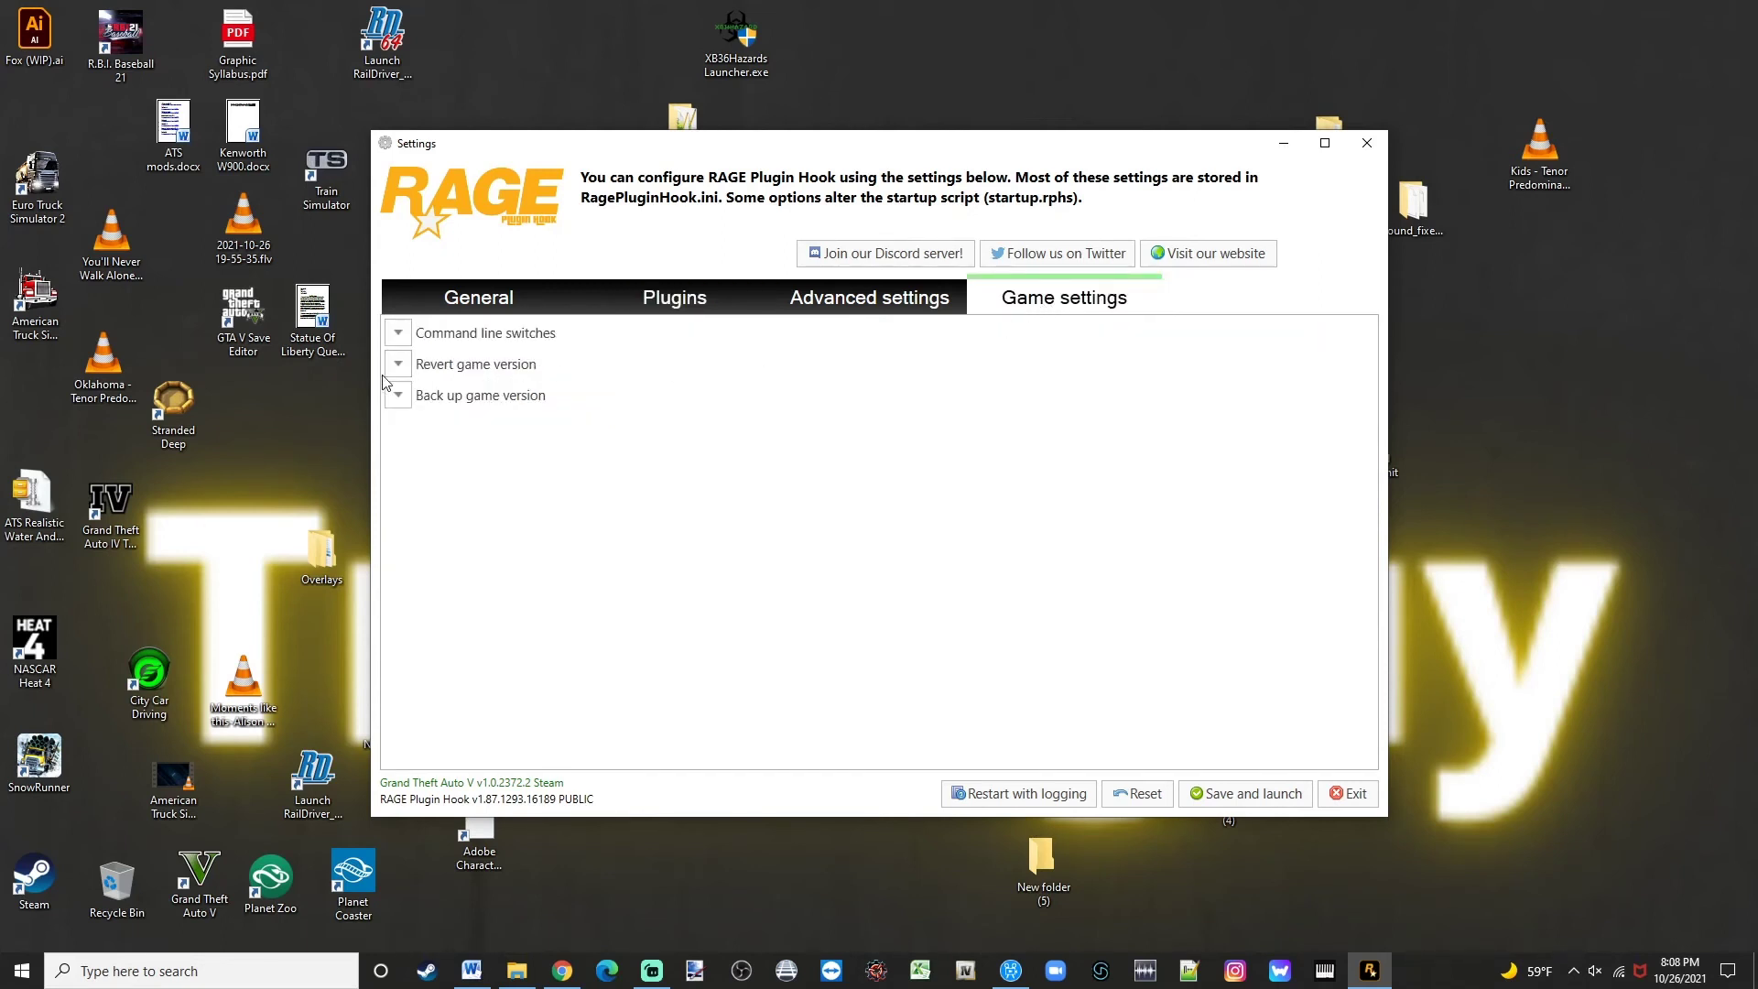
left_click(399, 395)
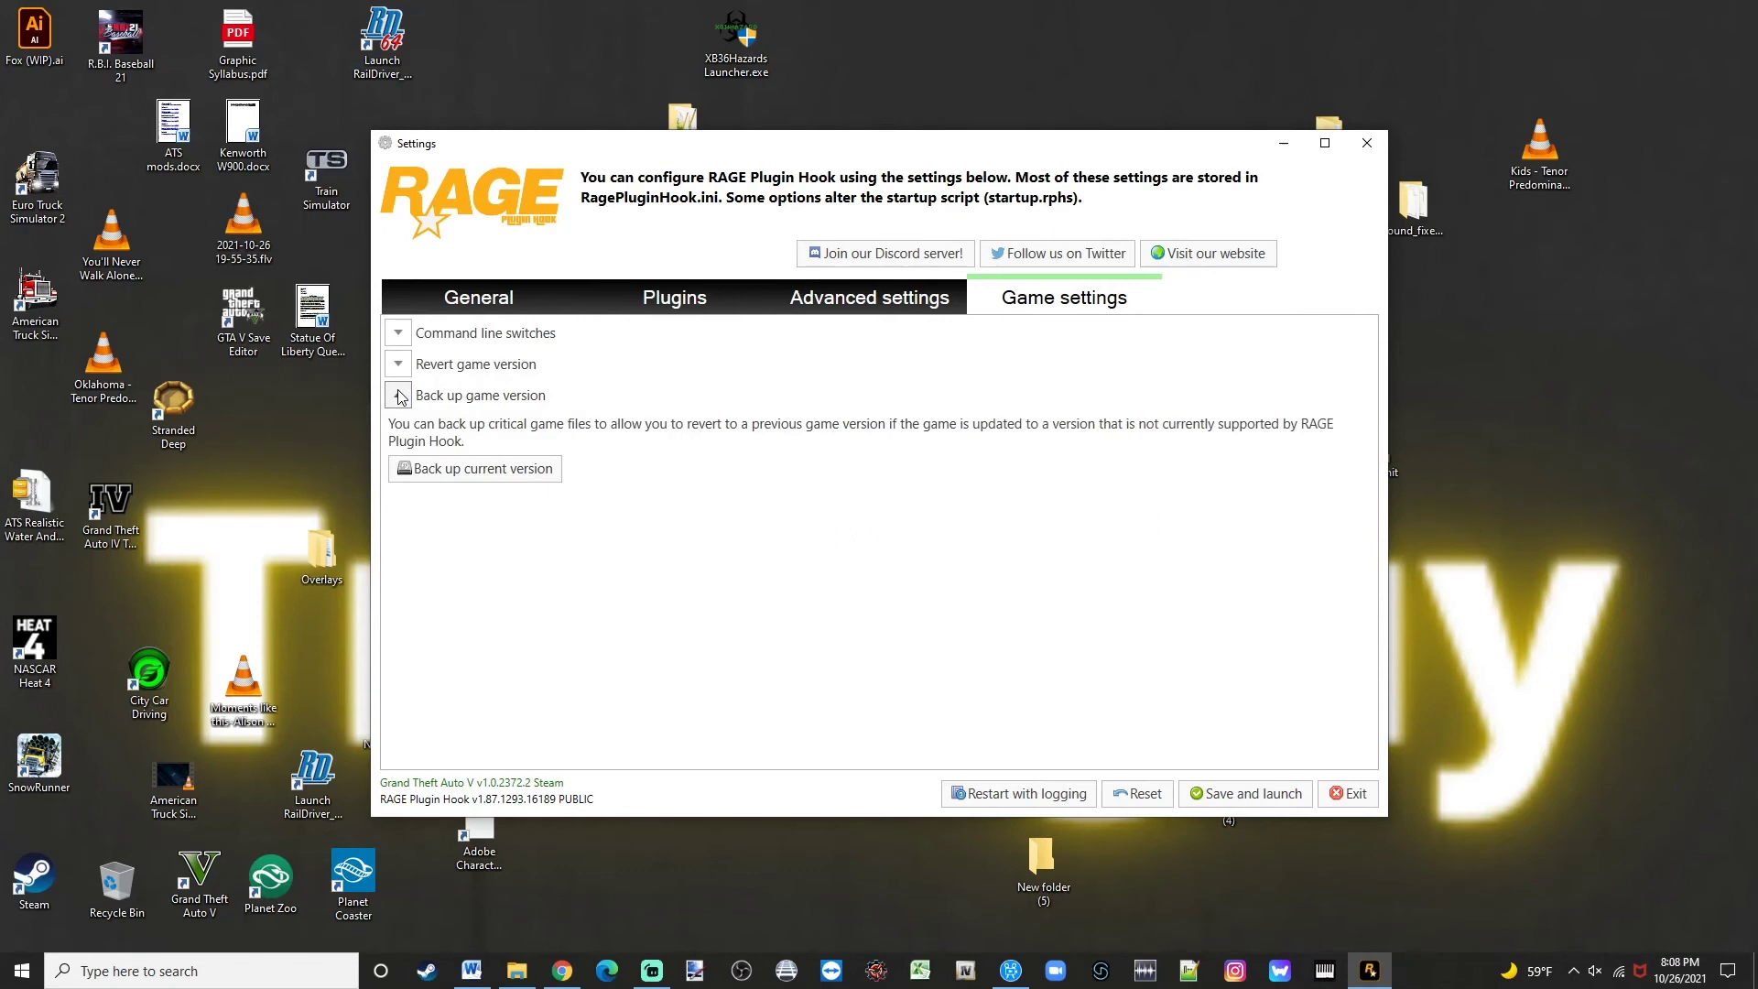
left_click(436, 471)
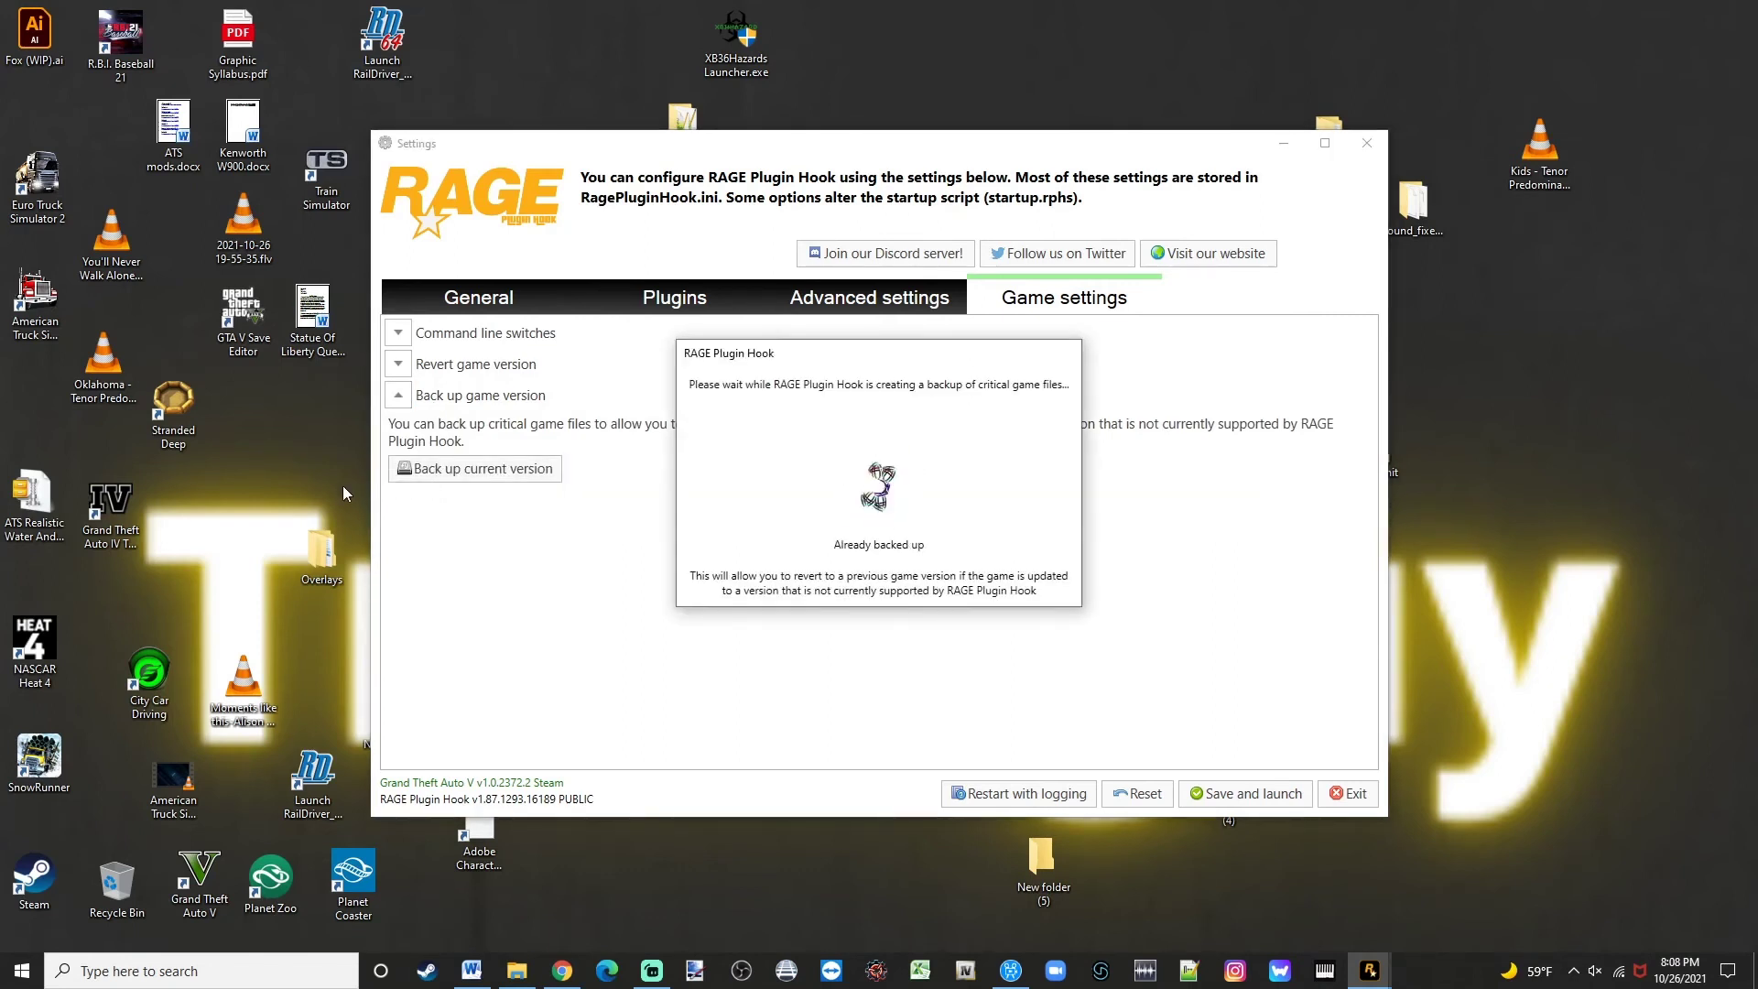
left_click(406, 395)
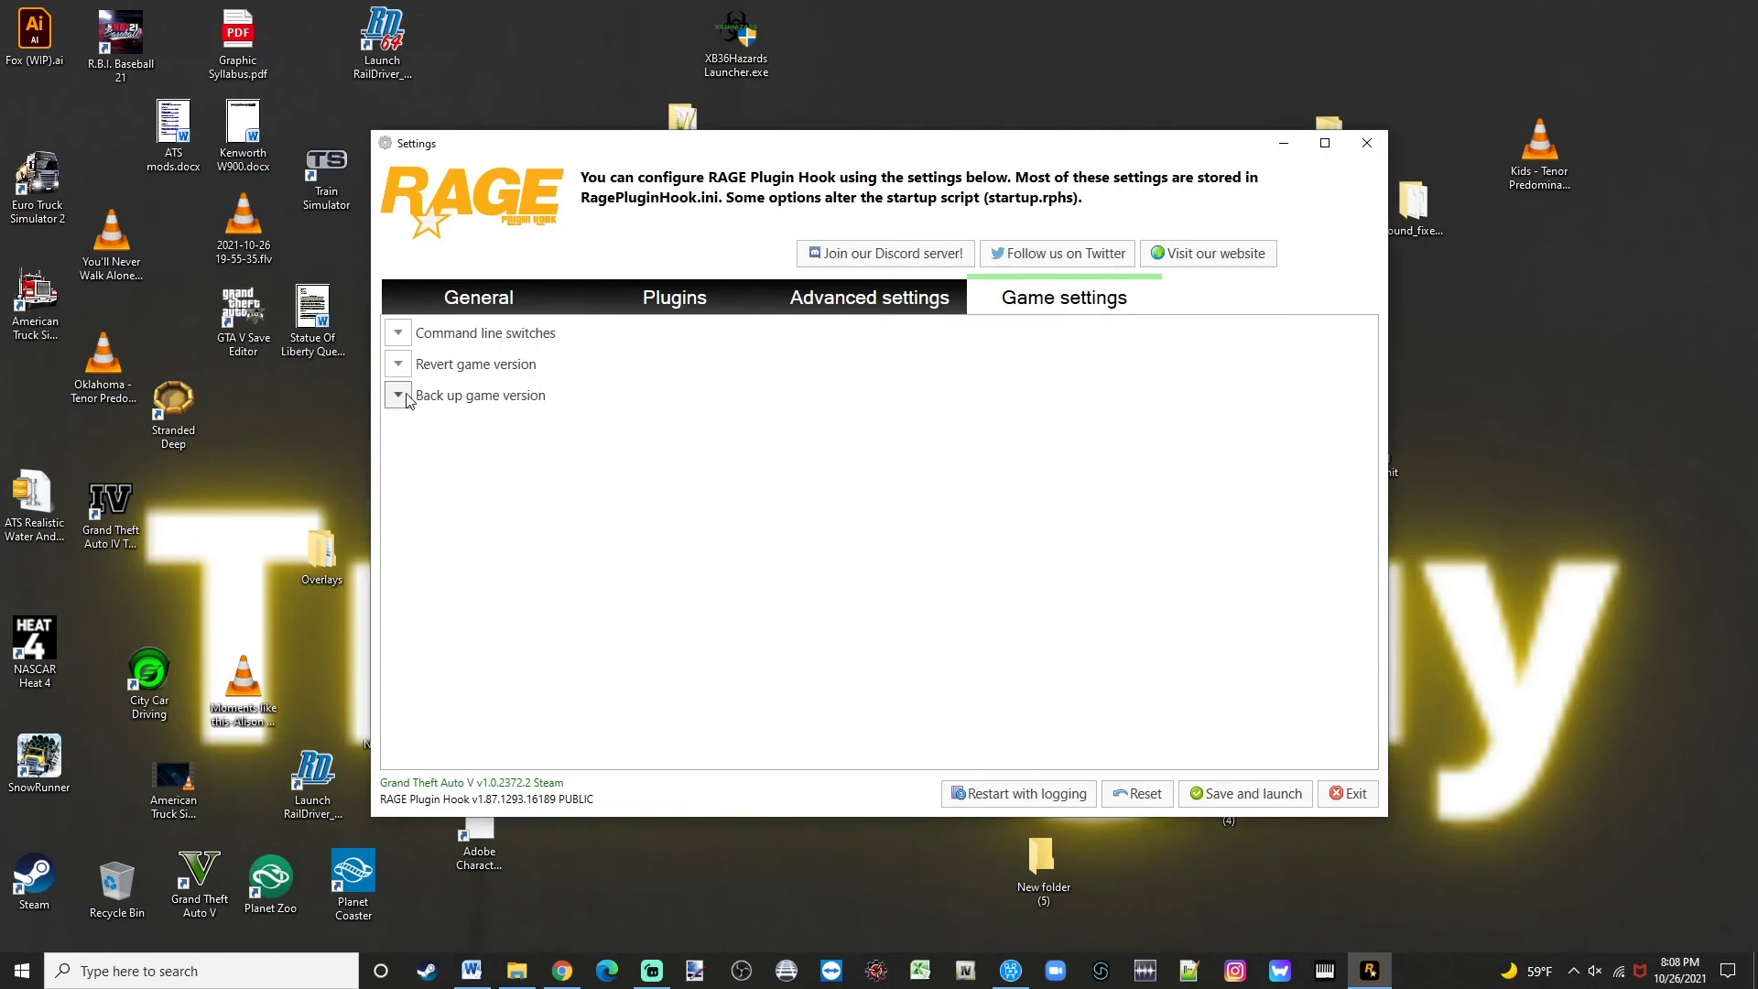
Enable the Force Windowed Mode and Borderless Window command line switches, and exit the settings without launching the game.
left_click(398, 335)
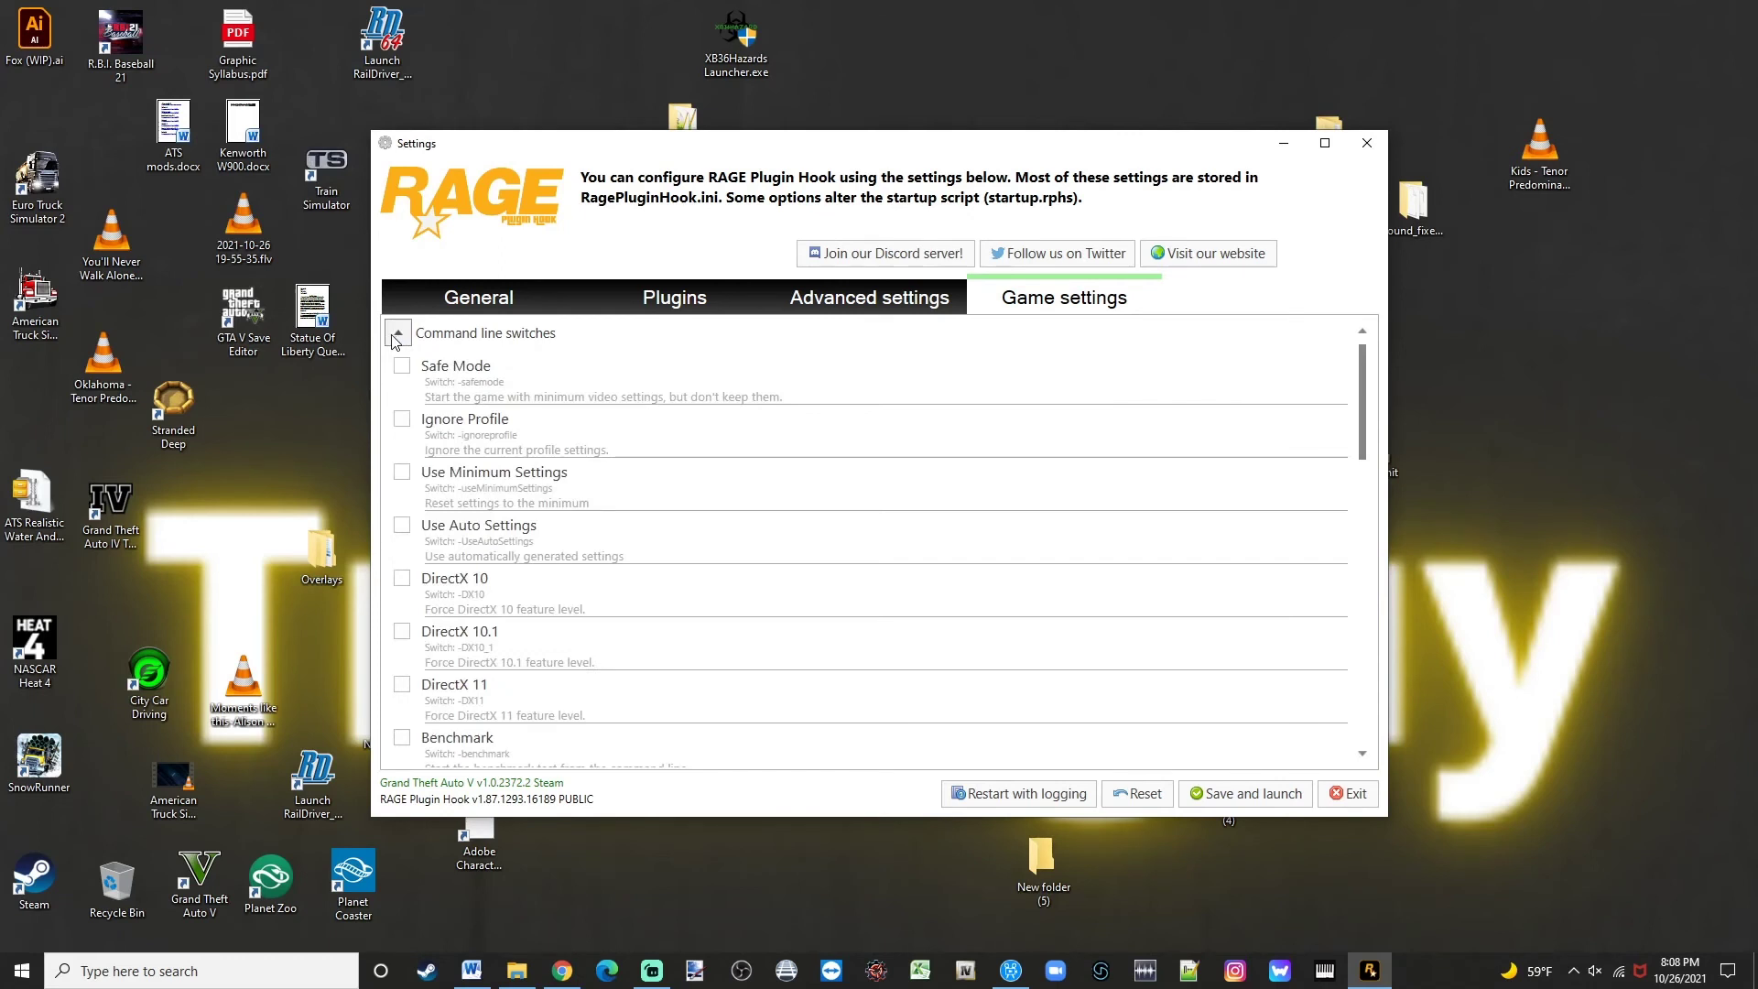
scroll(457, 373, "down", 5)
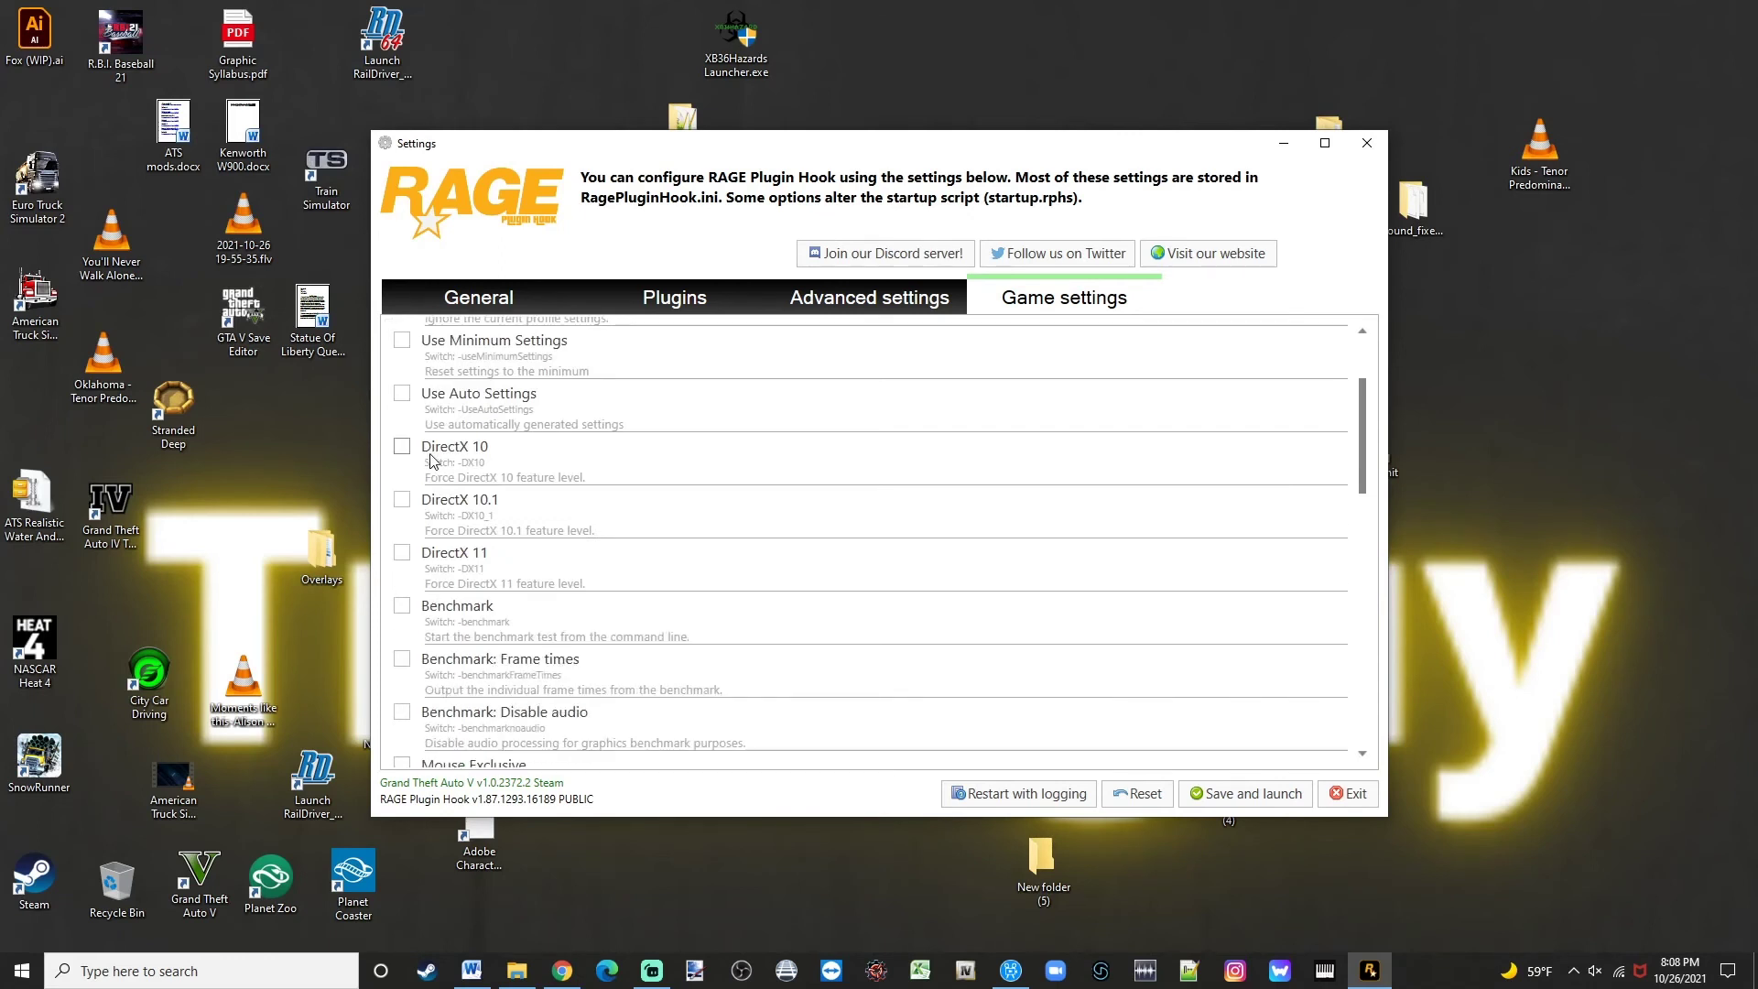
scroll(408, 464, "up", 3)
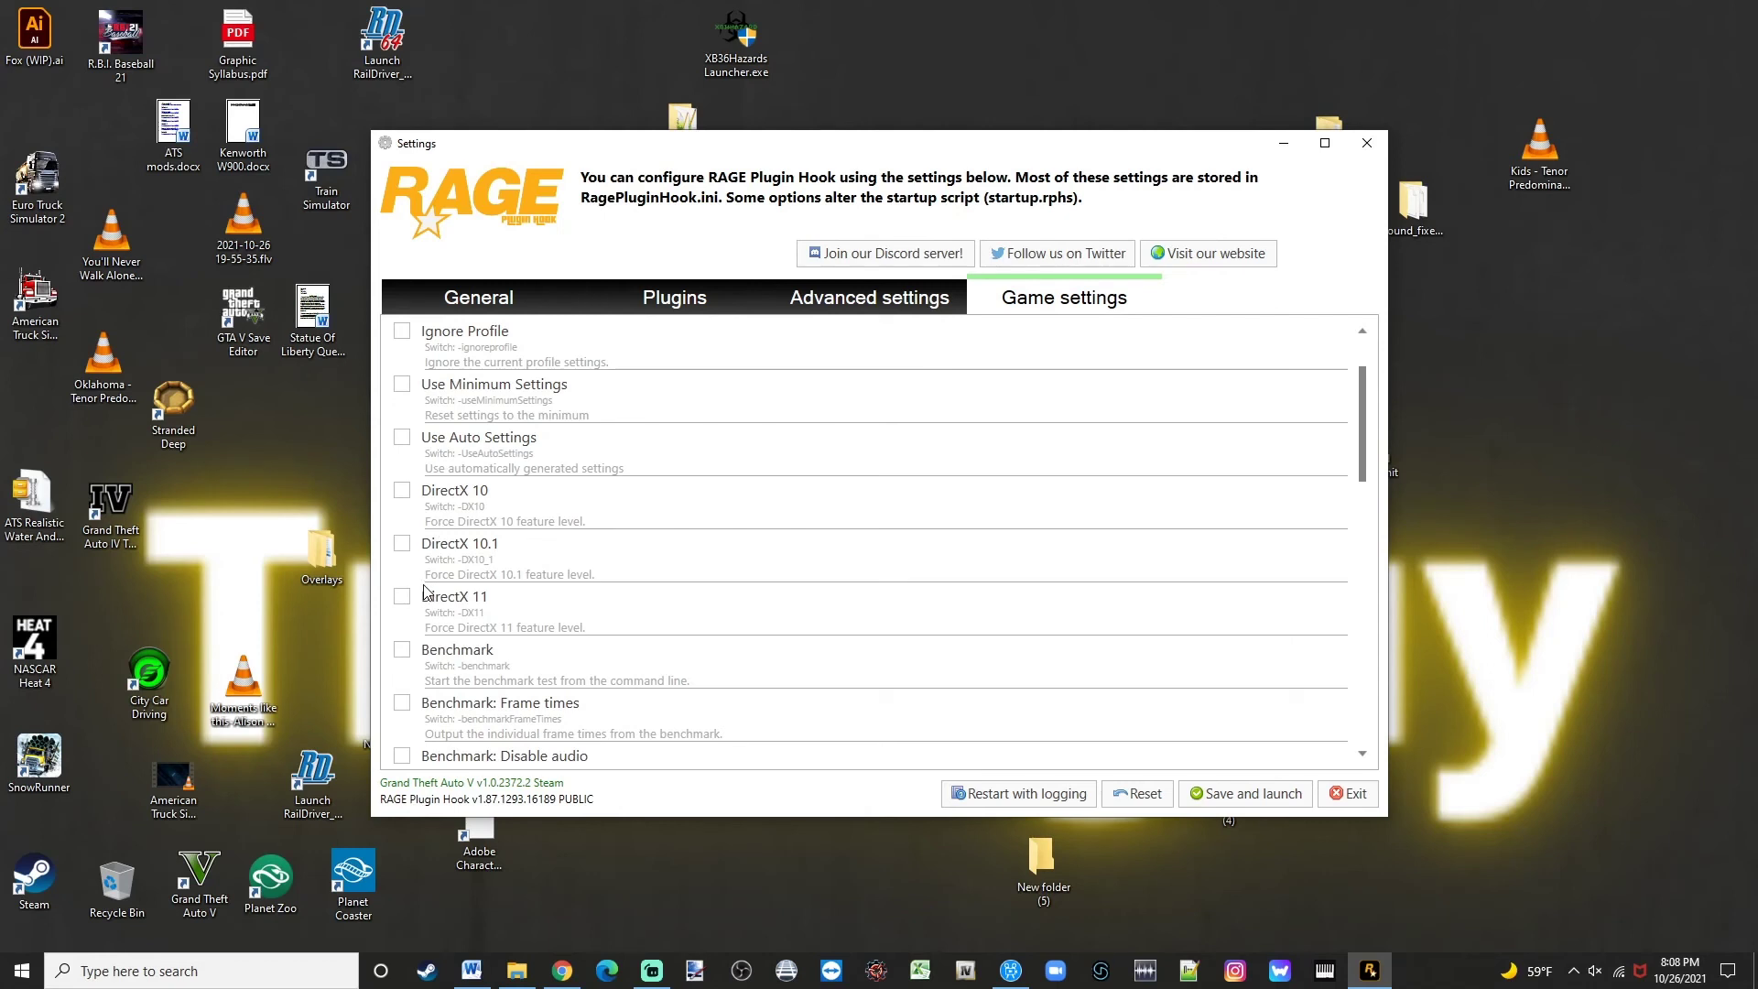
scroll(462, 604, "down", 5)
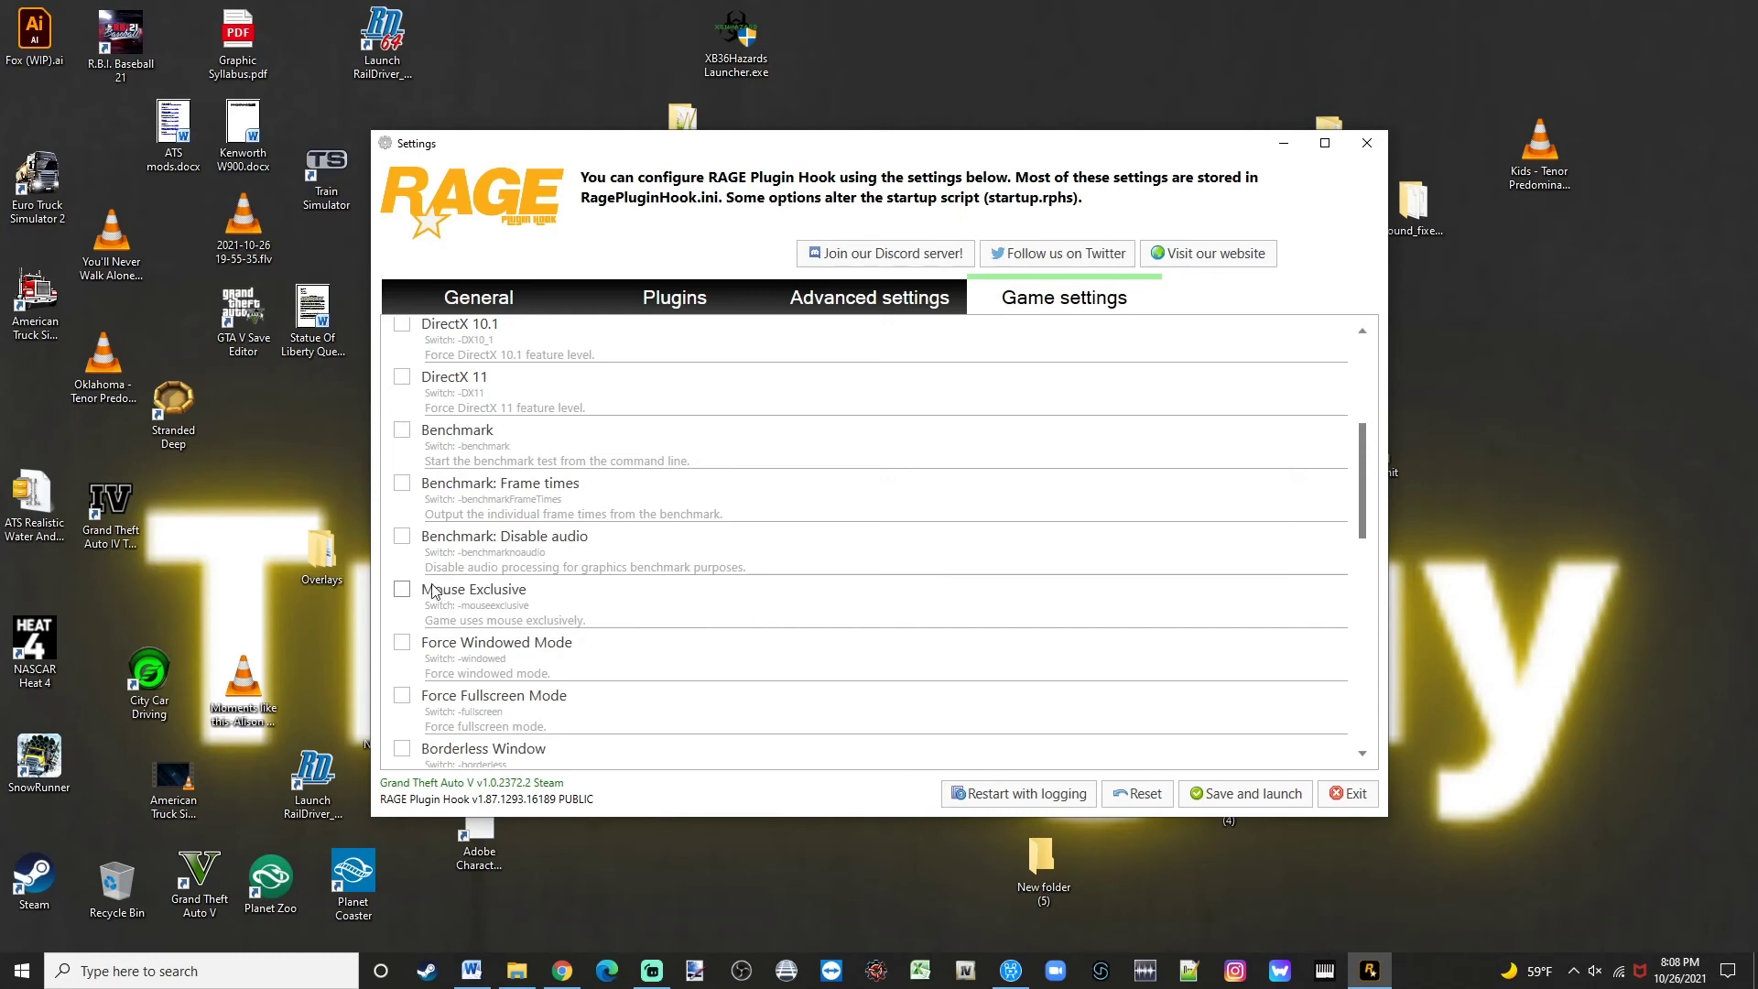
scroll(435, 591, "up", 3)
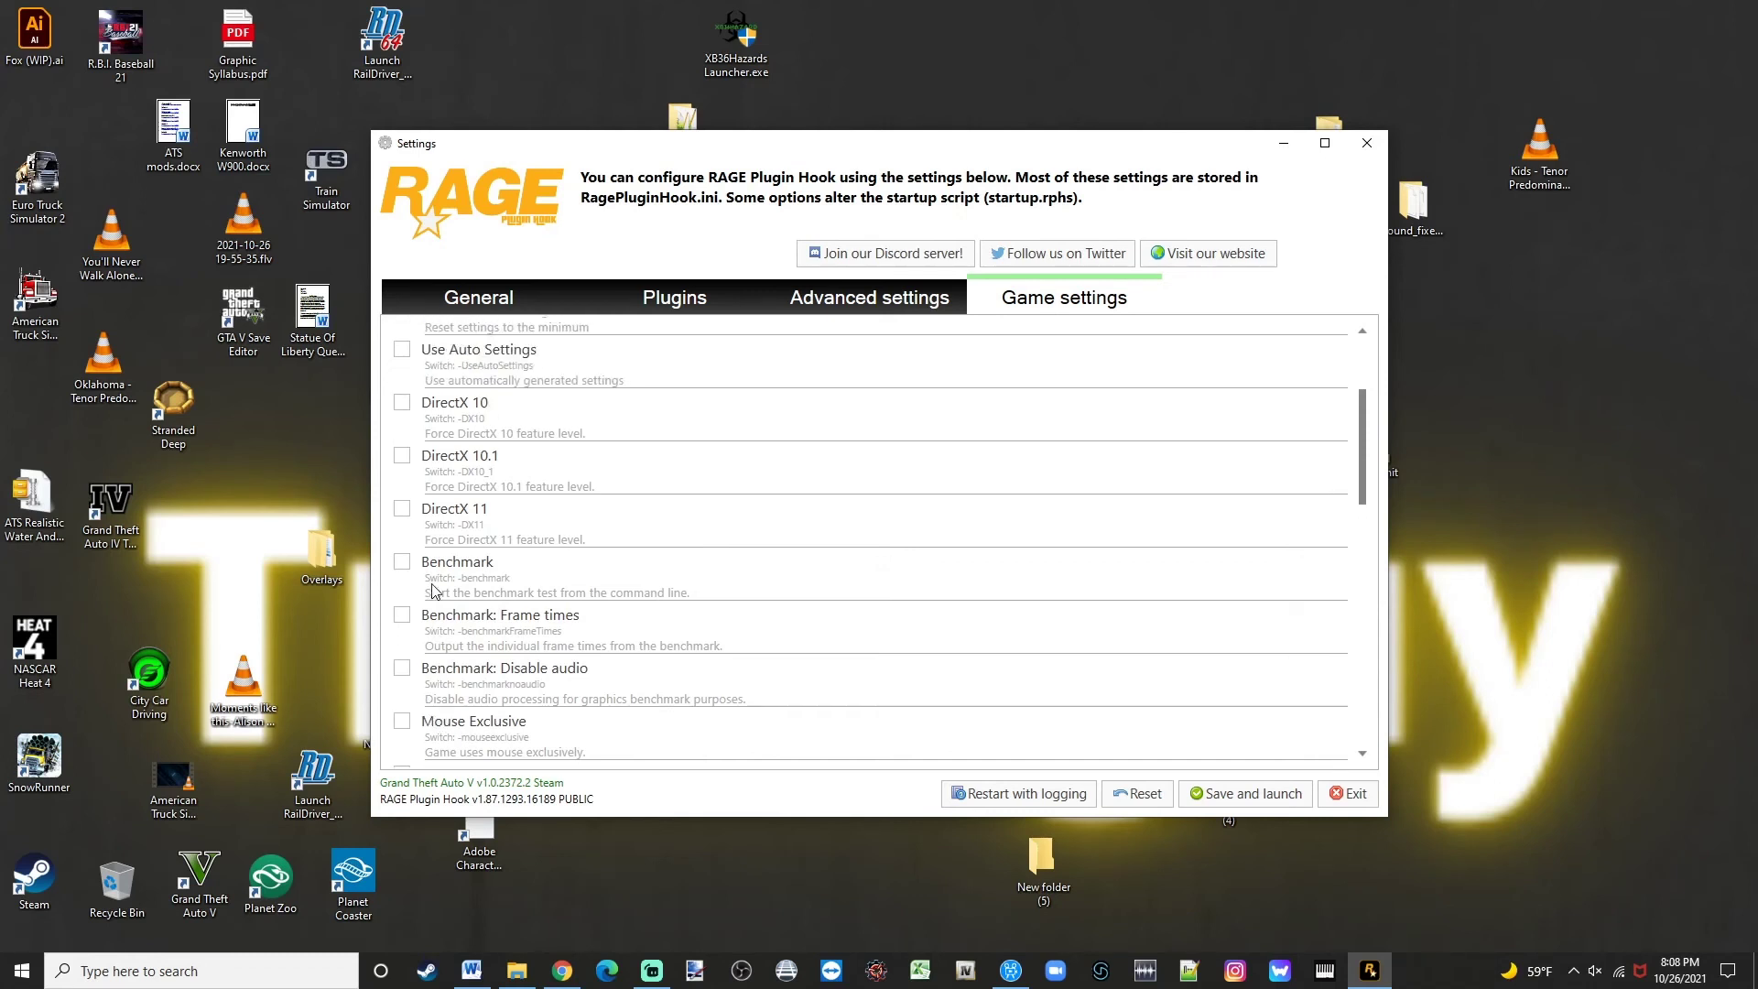
scroll(435, 590, "down", 3)
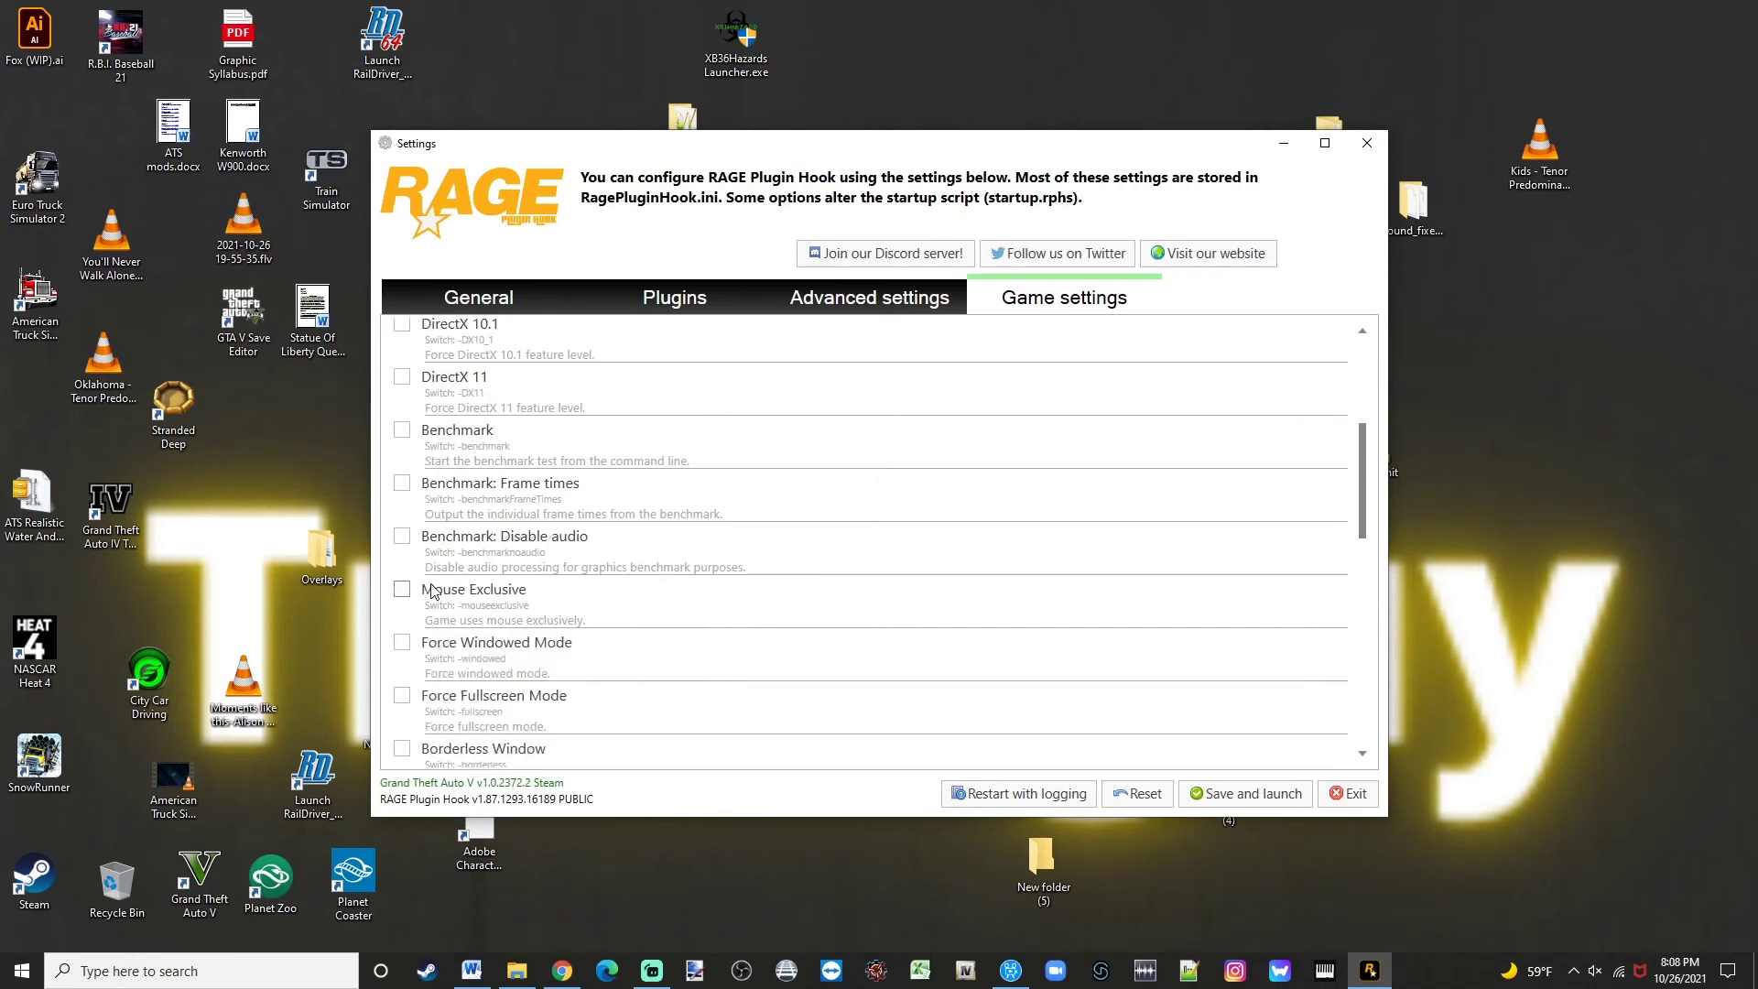
scroll(434, 592, "up", 1)
scroll(434, 592, "down", 2)
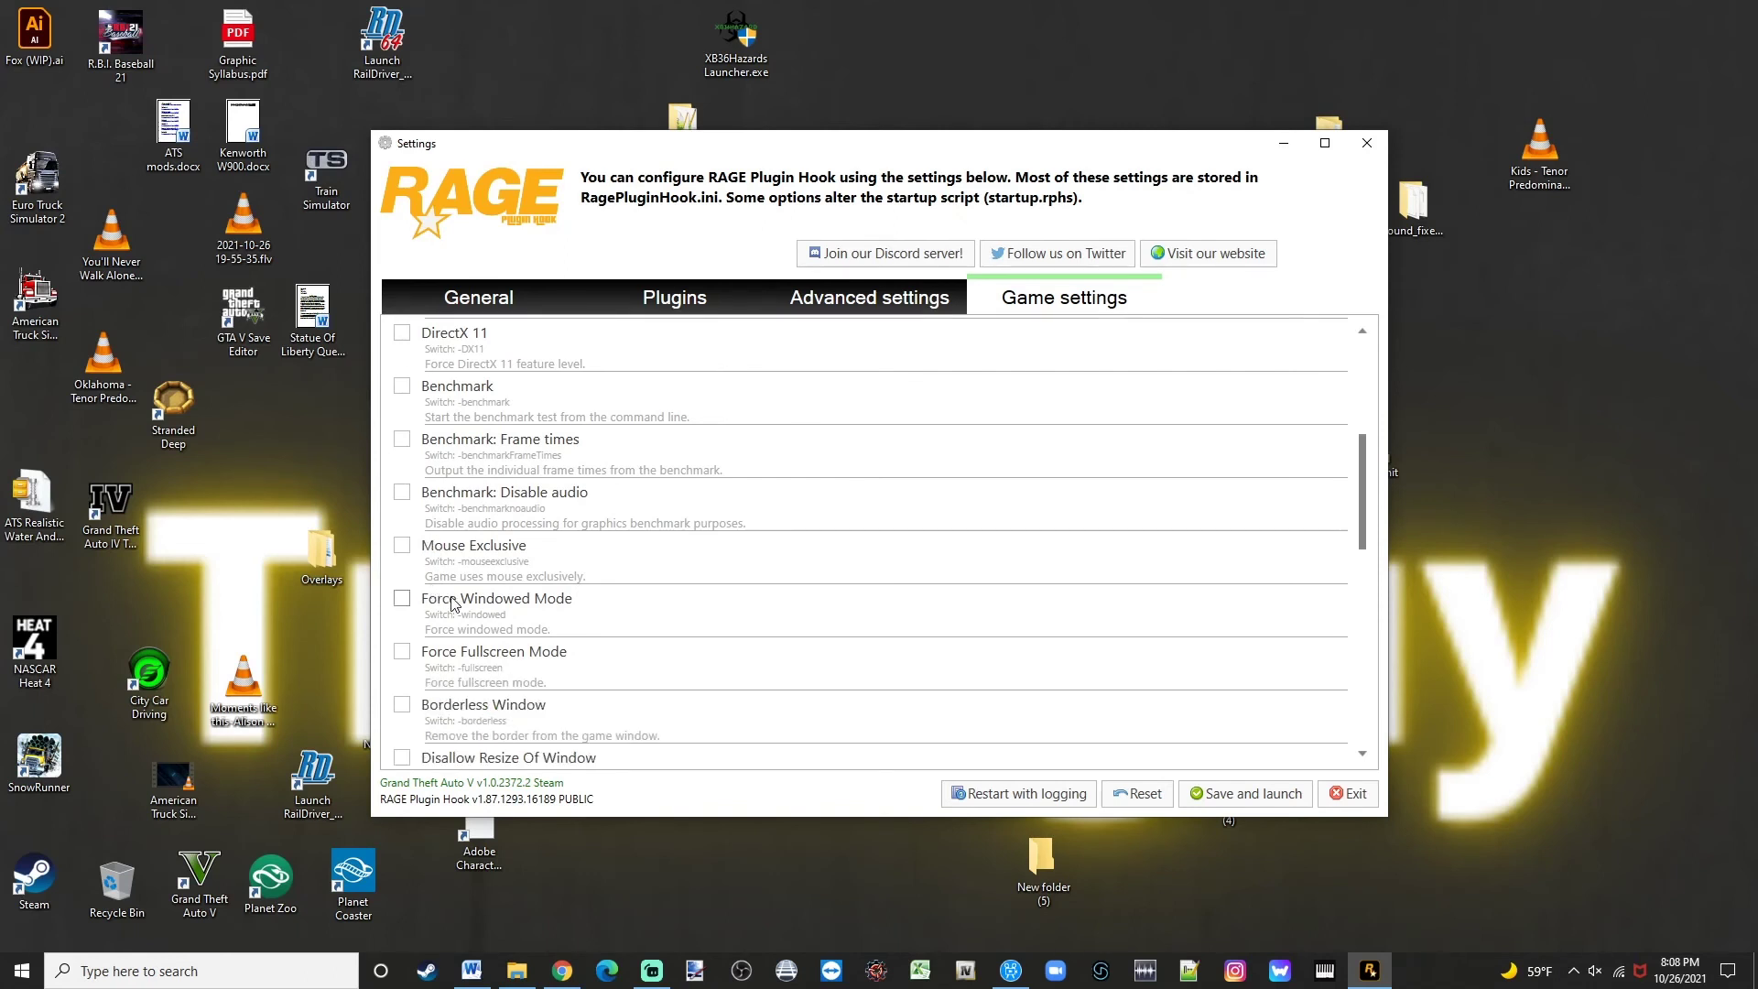
left_click(464, 606)
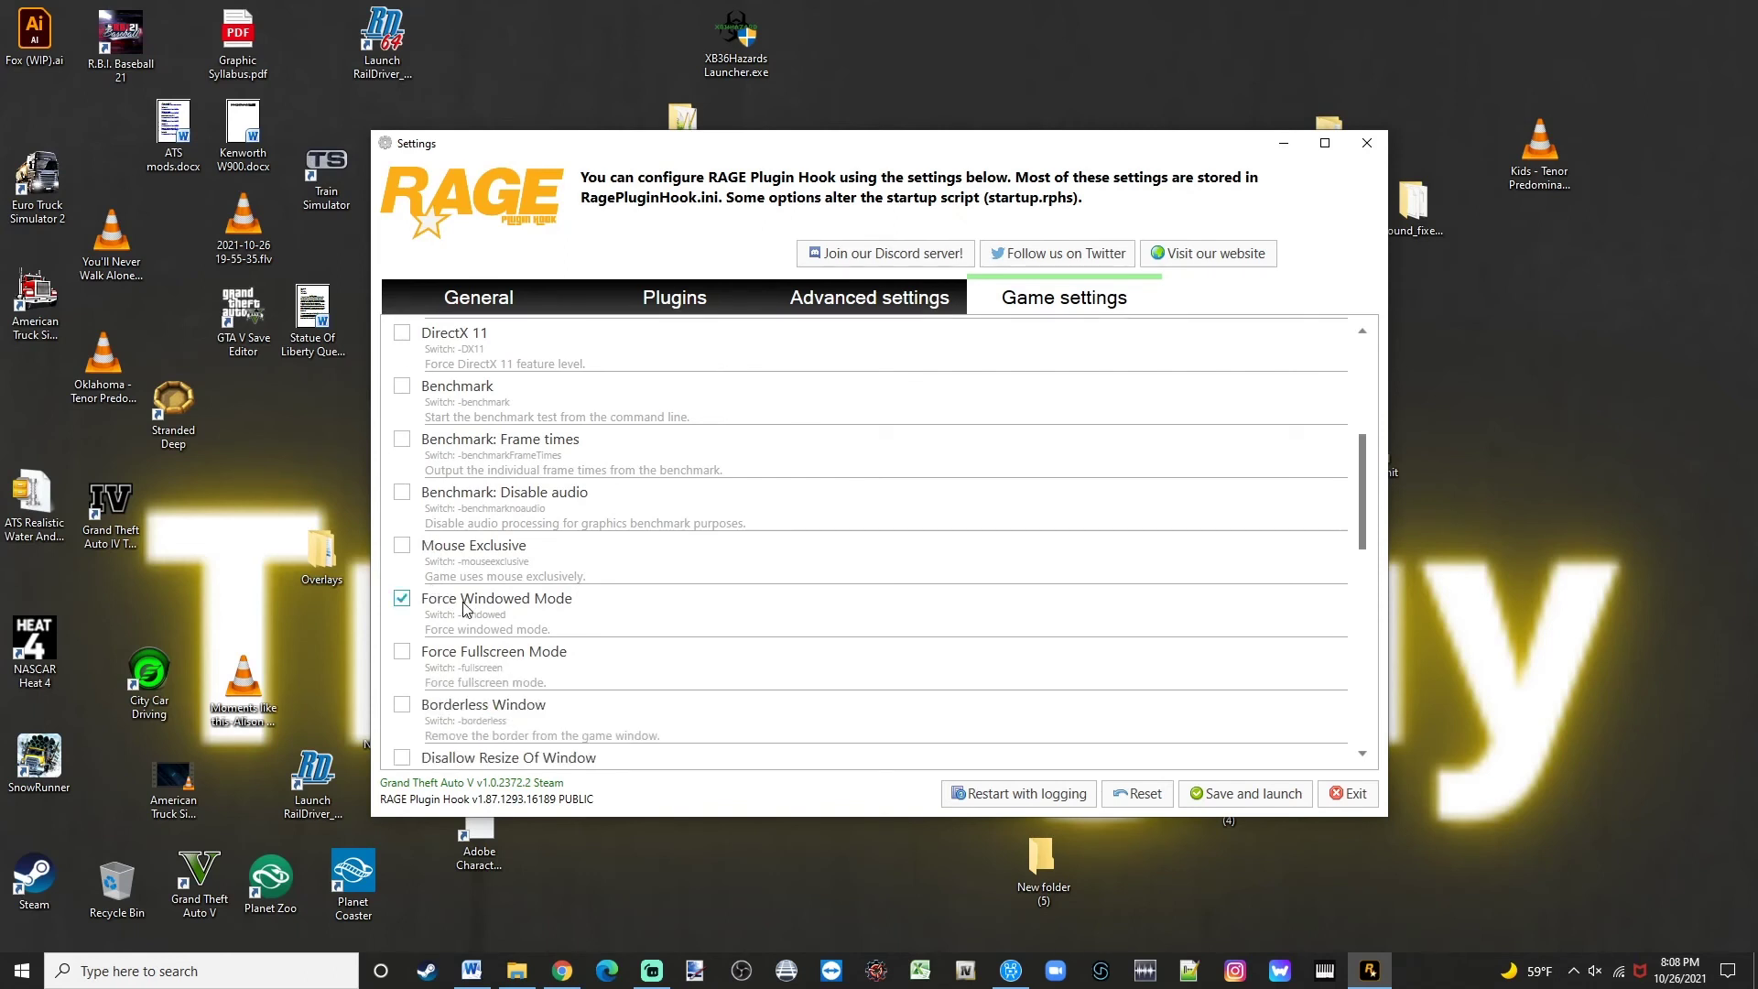
left_click(447, 706)
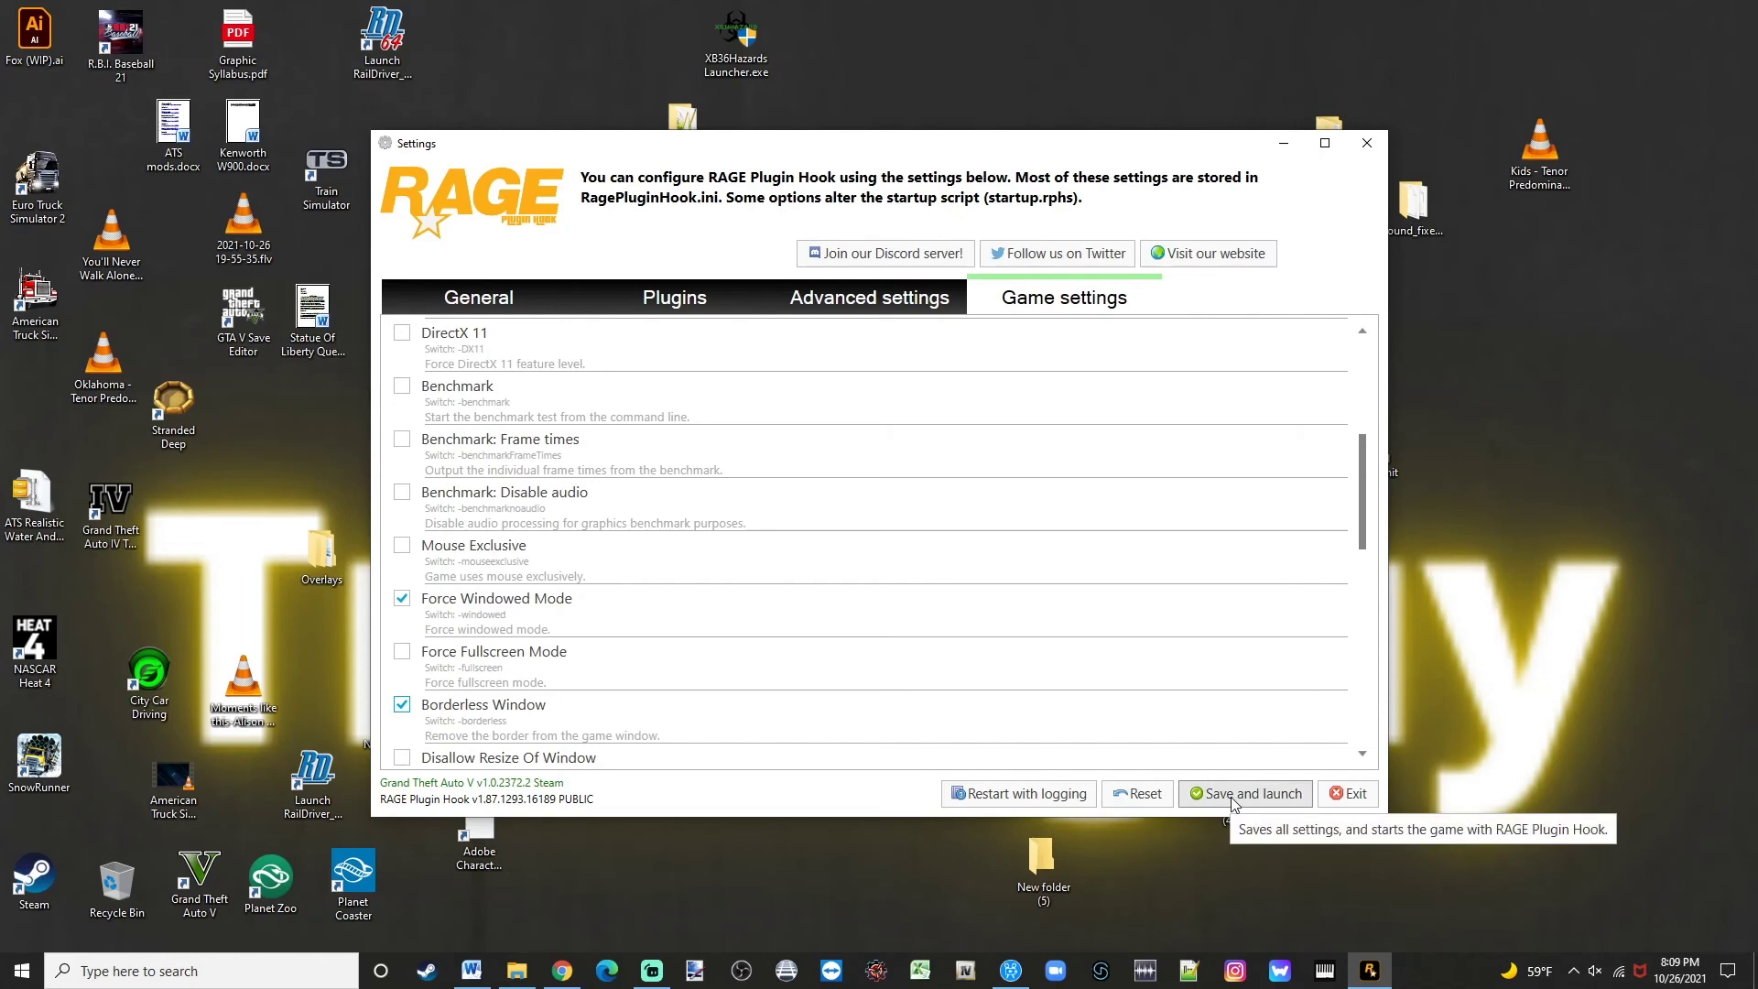
left_click(1333, 807)
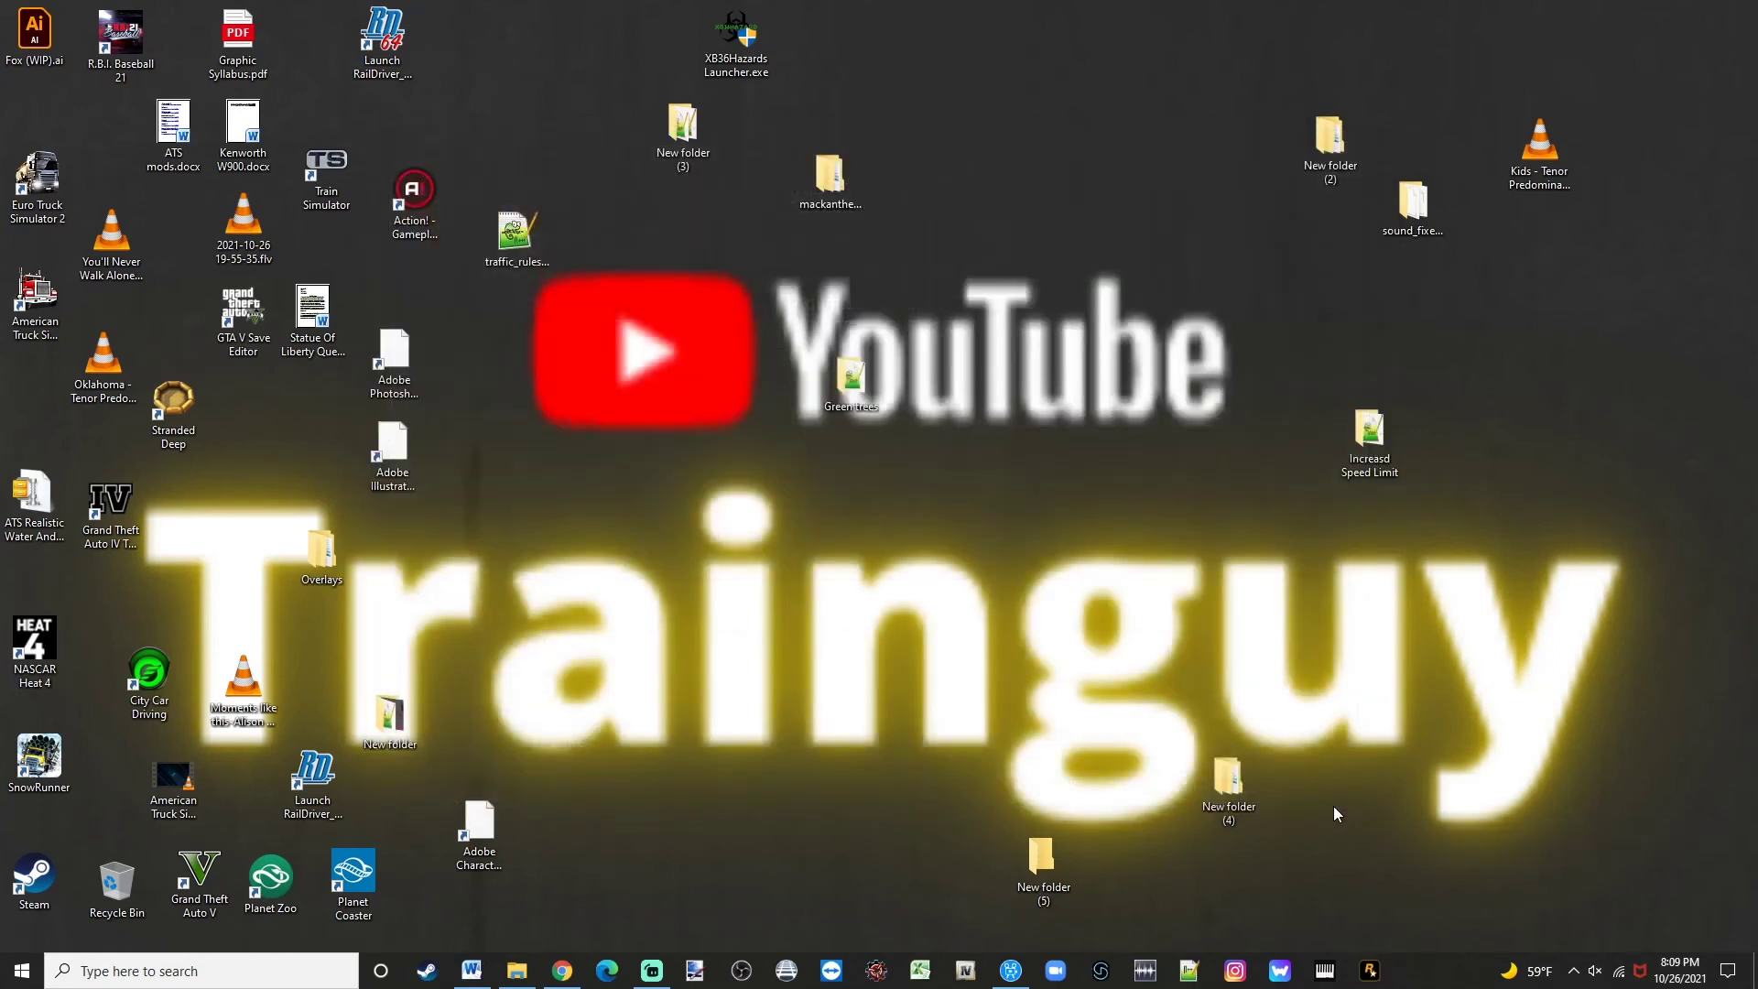